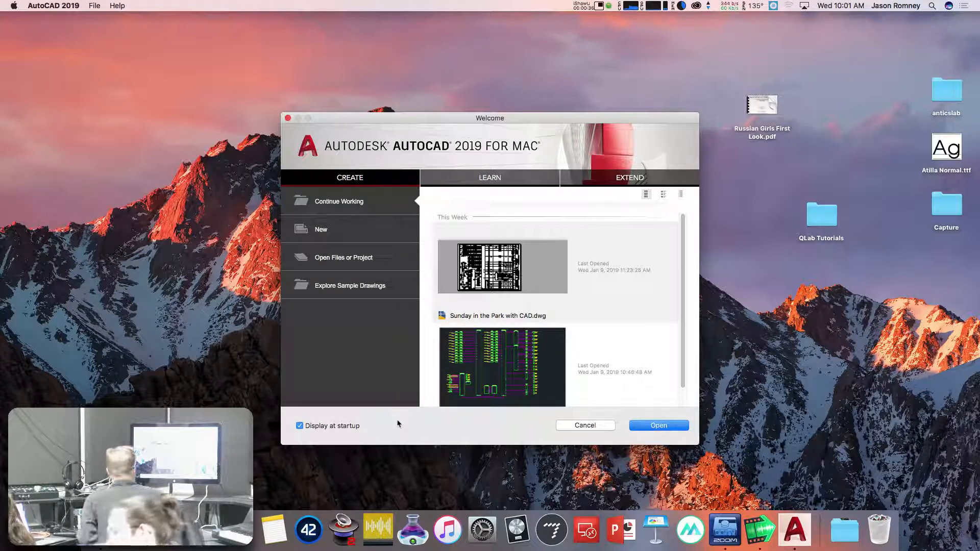
# Create a new drawing from the acad.dwt template and bring its window to the front
pyautogui.click(322, 234)
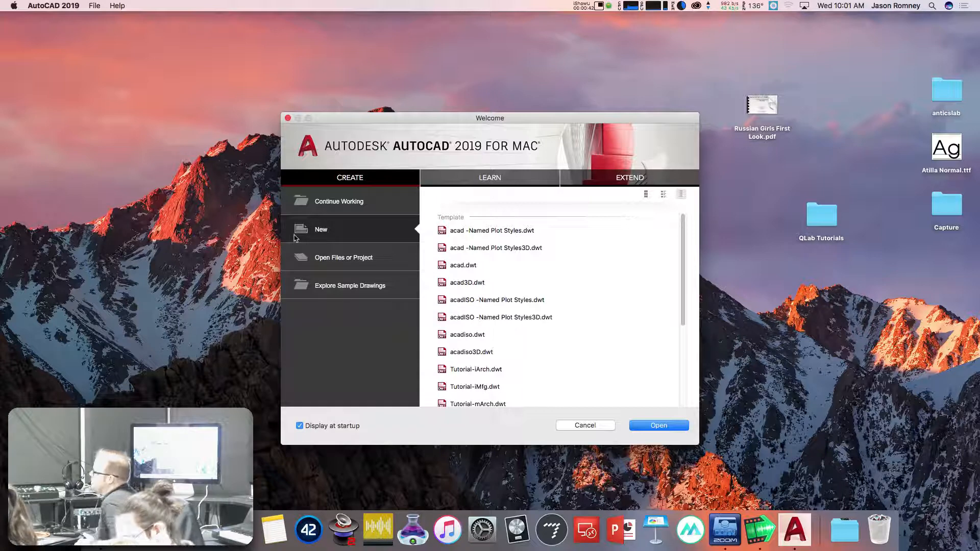
pyautogui.click(478, 266)
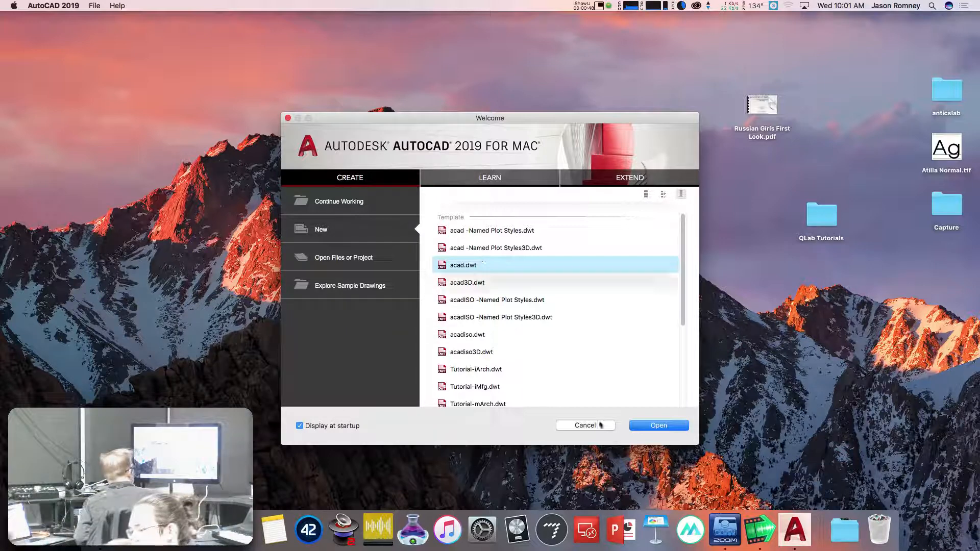
pyautogui.click(659, 426)
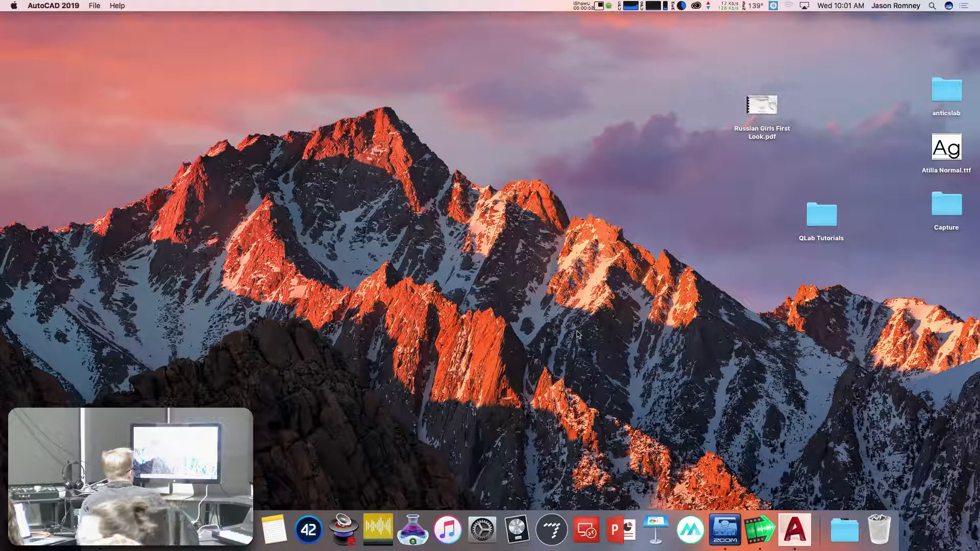
pyautogui.click(790, 526)
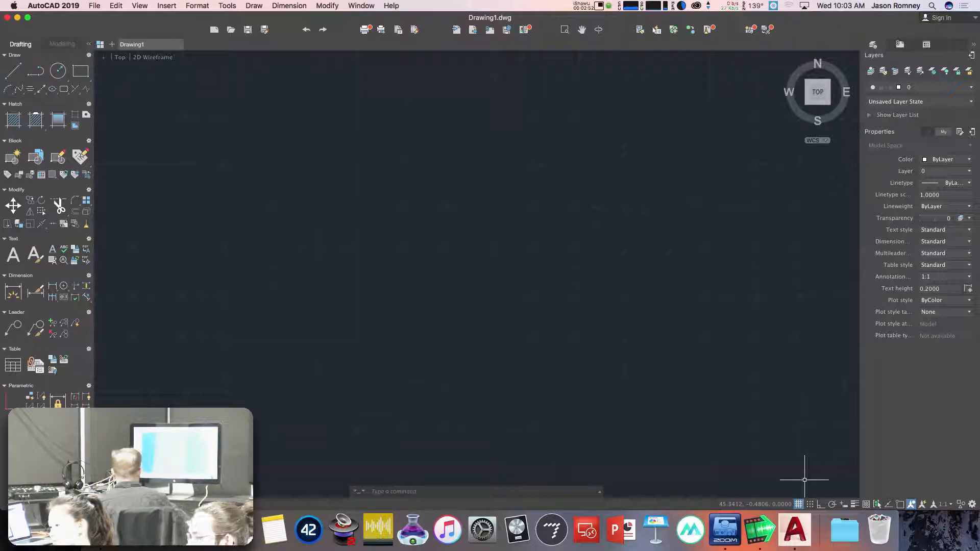
# Switch to Safari, open uncsa.instructure.com and log in with the saved user name and password
pyautogui.press('super+Tab')
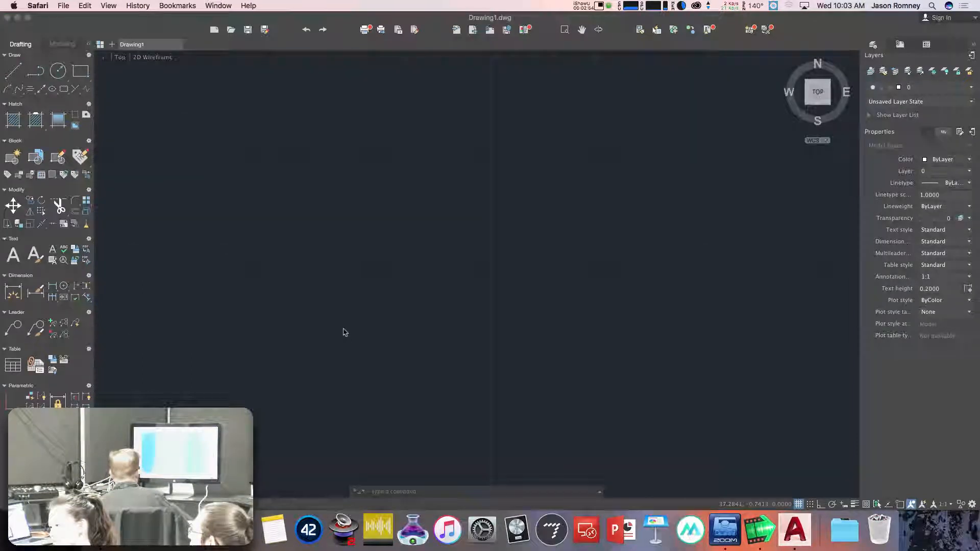
pyautogui.write('uncsa.instructure.com')
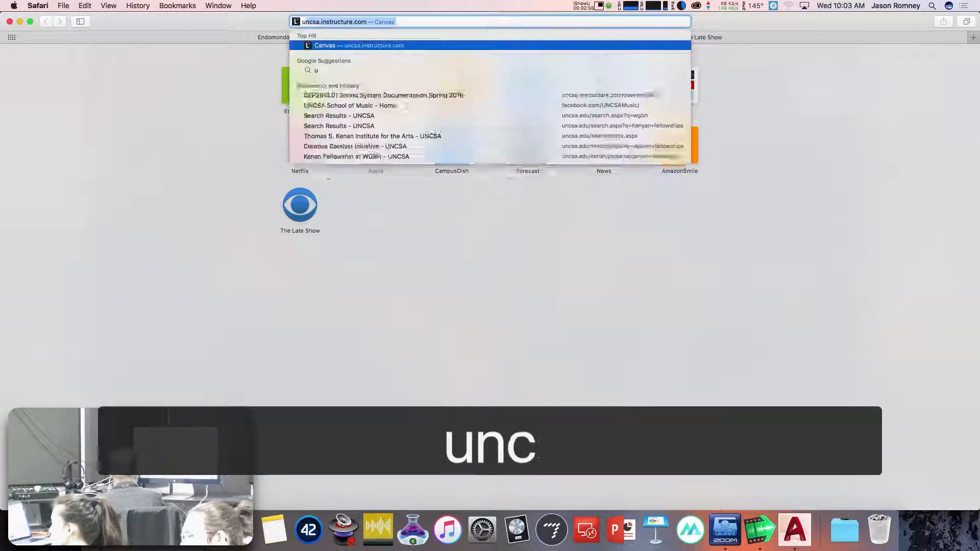
pyautogui.press('Return')
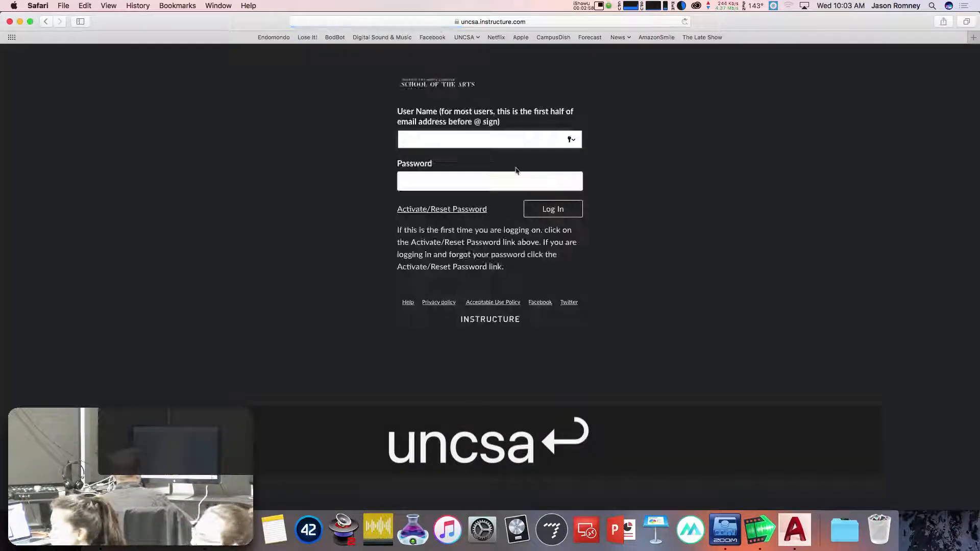
pyautogui.click(571, 140)
pyautogui.click(434, 160)
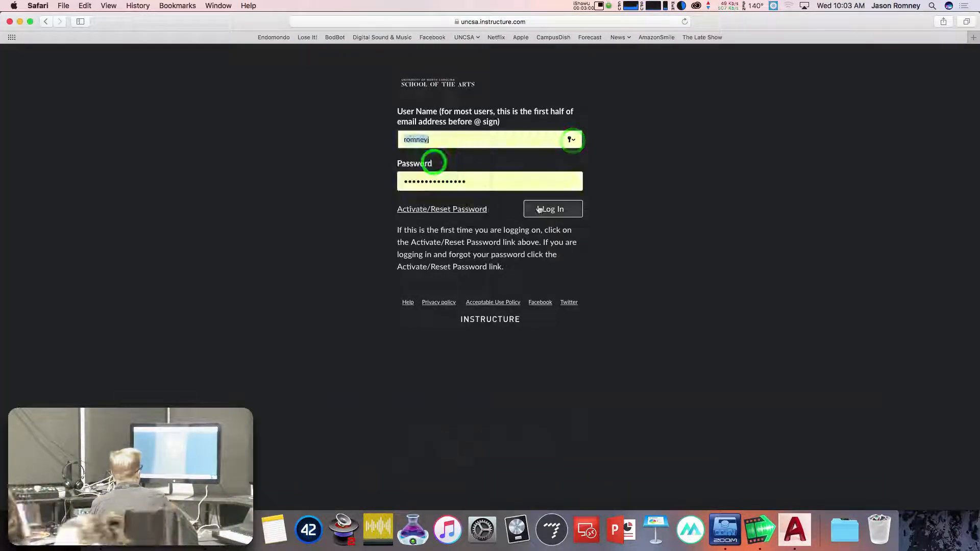
pyautogui.click(539, 207)
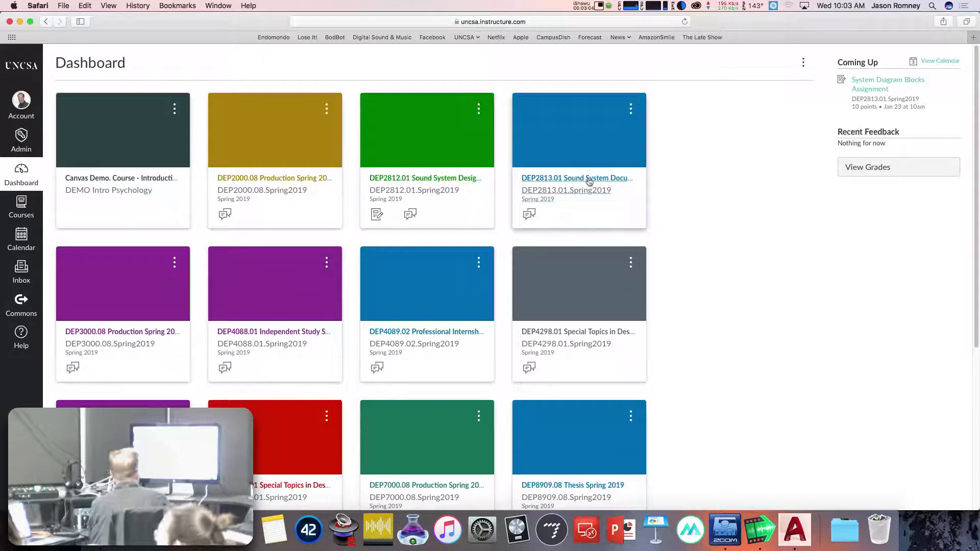
# Open the System Diagram Blocks Assignment from the modules of the DEP2813.01 Sound System Documentation course
pyautogui.click(587, 179)
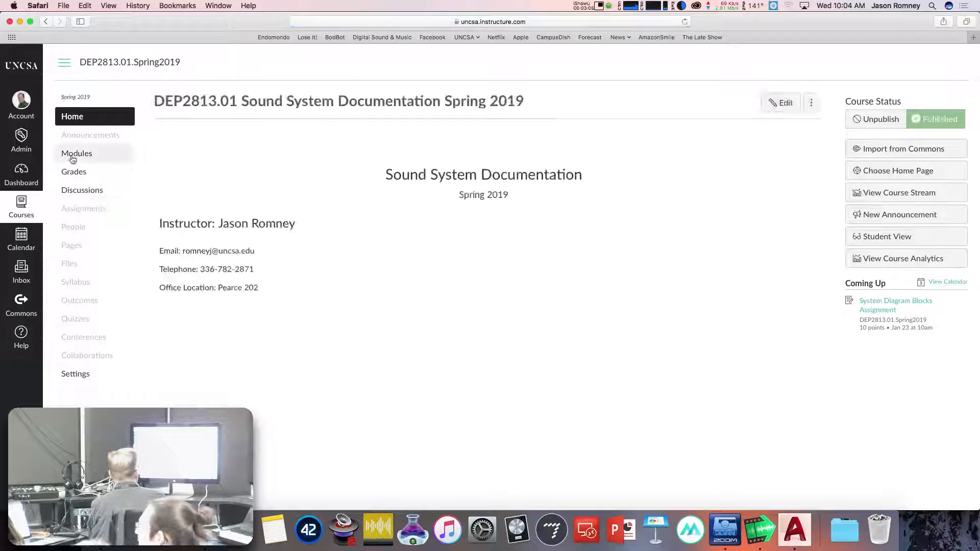
pyautogui.click(74, 153)
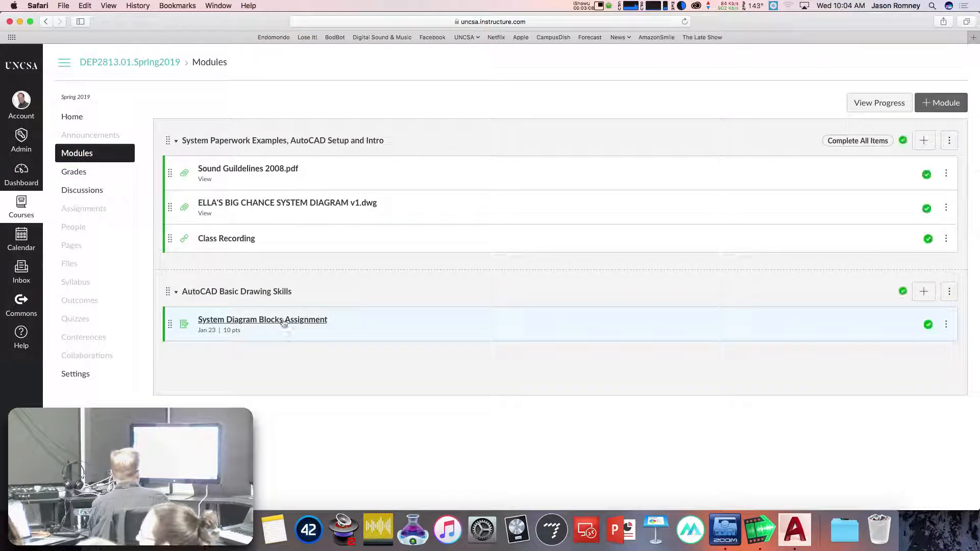
pyautogui.click(283, 320)
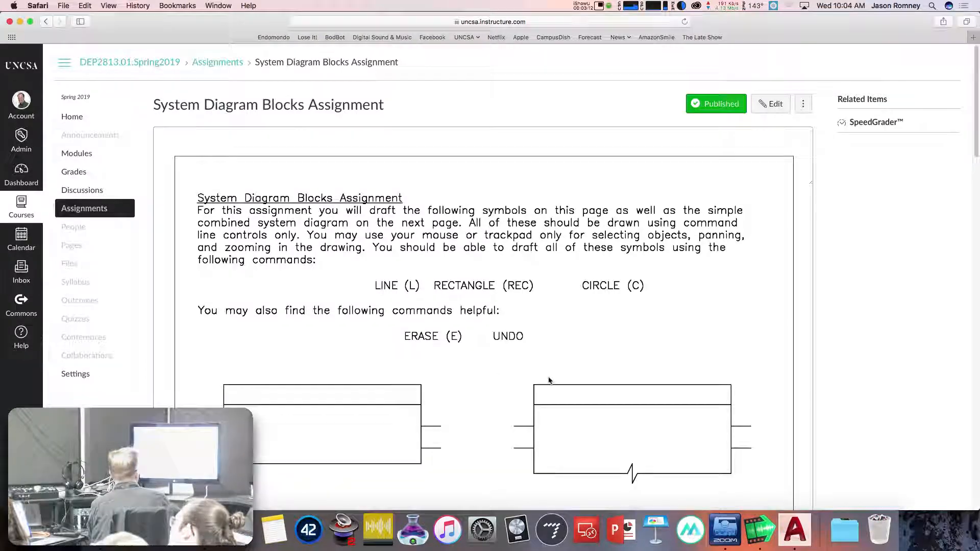
# Examine the assignment's instructions, permitted commands, block symbols and the combined system diagram on its second page
pyautogui.scroll(-1, 549, 381)
pyautogui.scroll(-8, 549, 381)
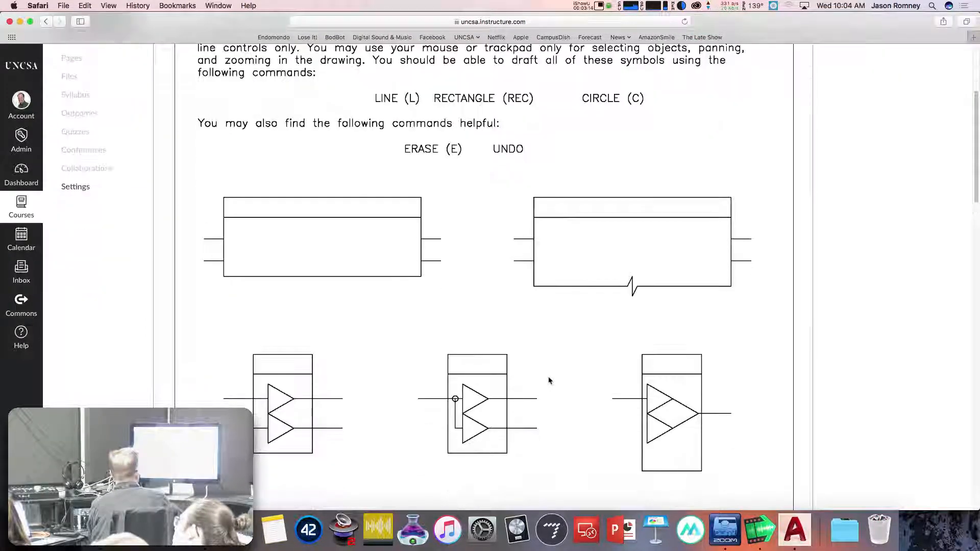
pyautogui.scroll(-6, 549, 380)
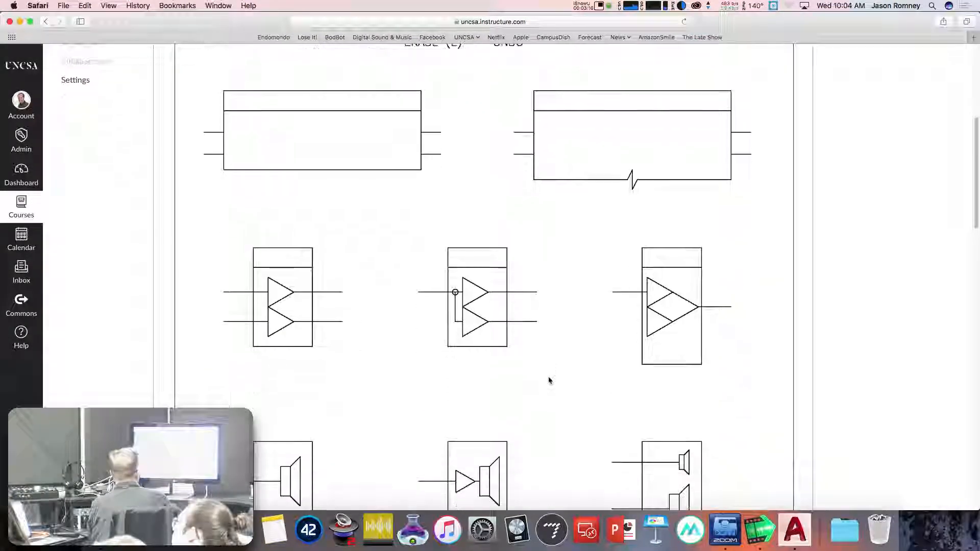
pyautogui.scroll(-3, 549, 381)
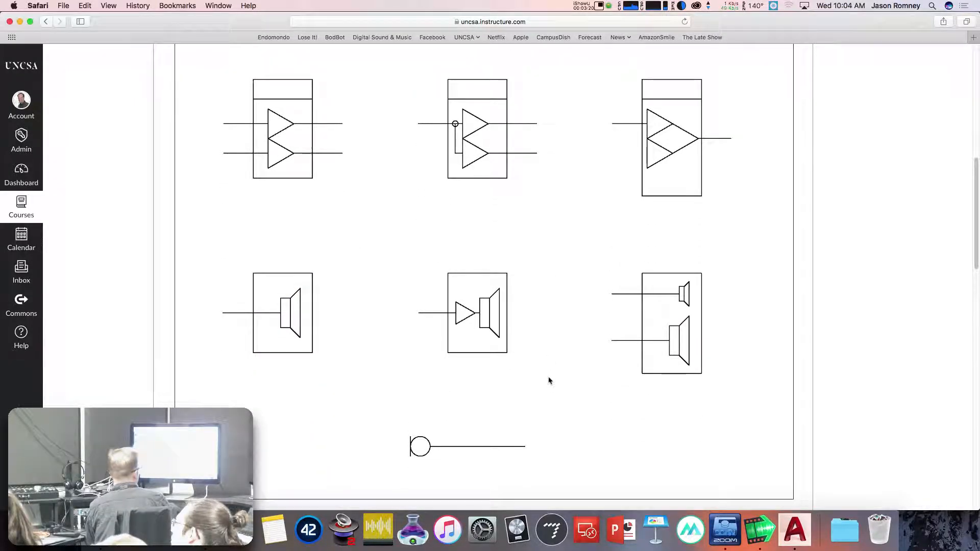
pyautogui.scroll(-14, 548, 381)
pyautogui.scroll(-2, 549, 381)
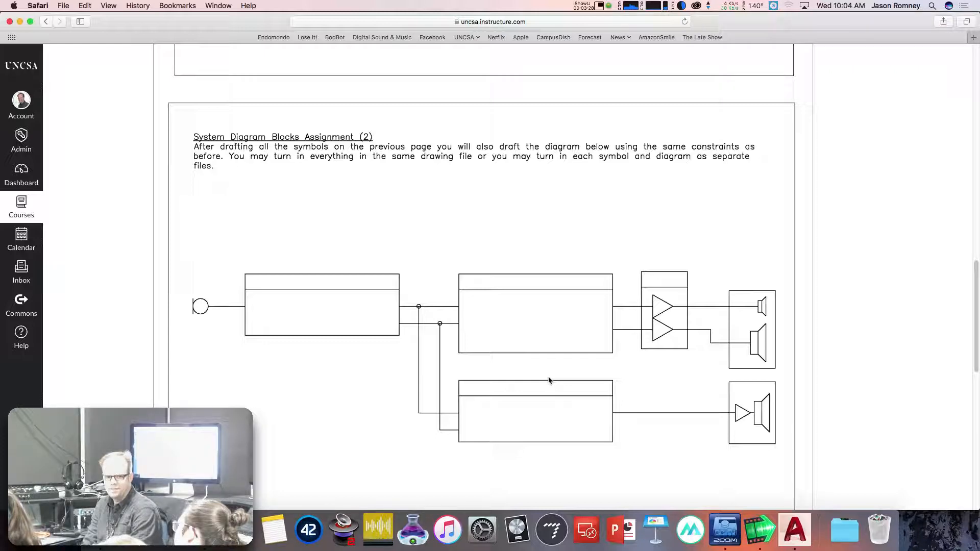
pyautogui.scroll(1, 549, 381)
pyautogui.scroll(15, 549, 380)
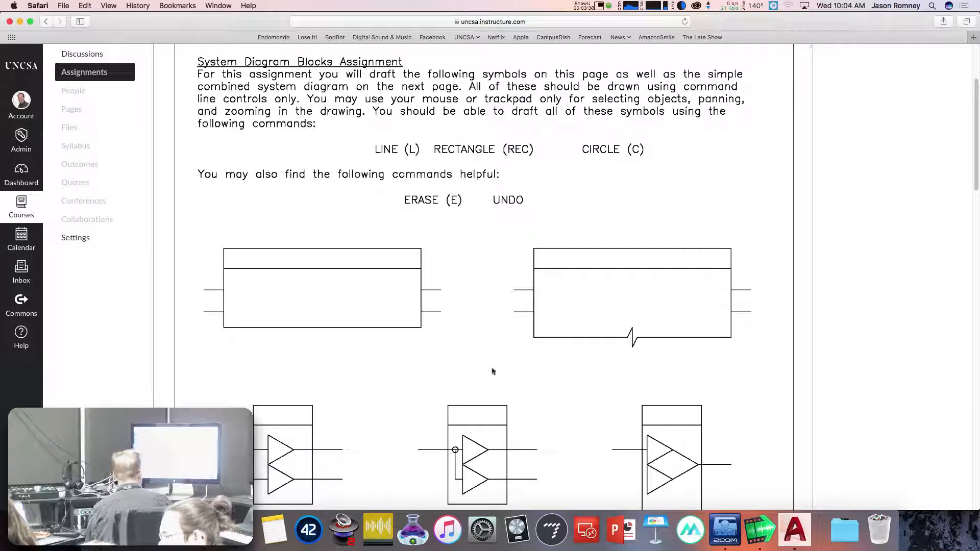
pyautogui.scroll(-5, 492, 374)
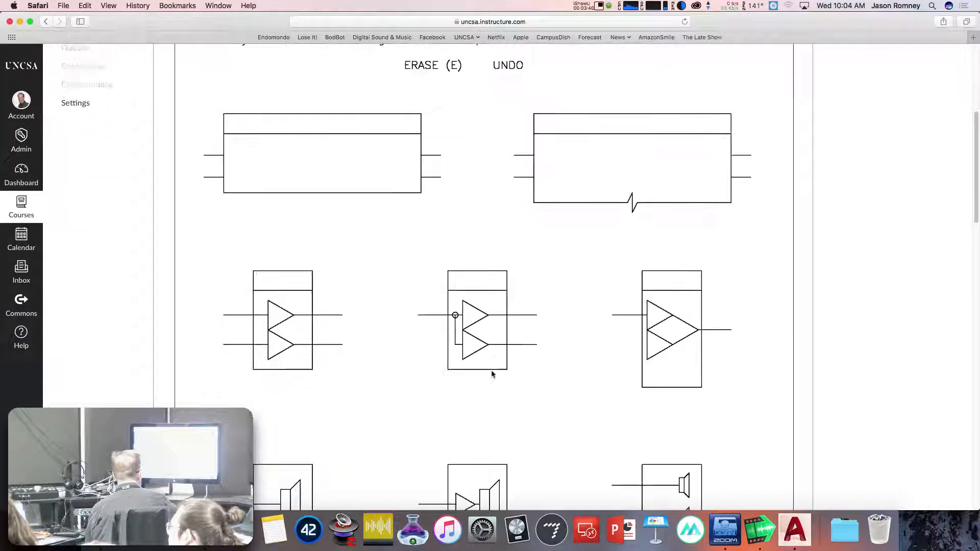
# Switch back to AutoCAD and draw a horizontal line from 0,0 to 20,0
pyautogui.press('super+Tab')
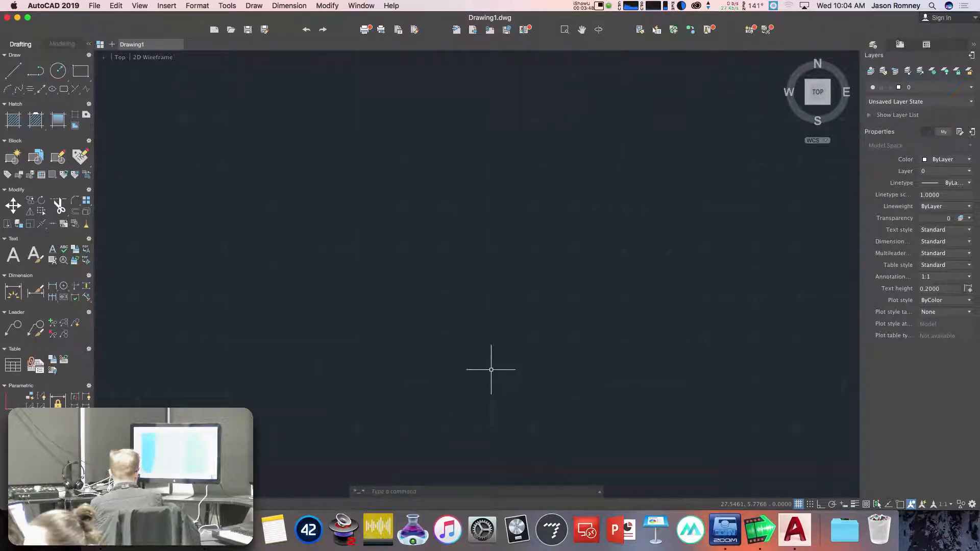
pyautogui.write('line')
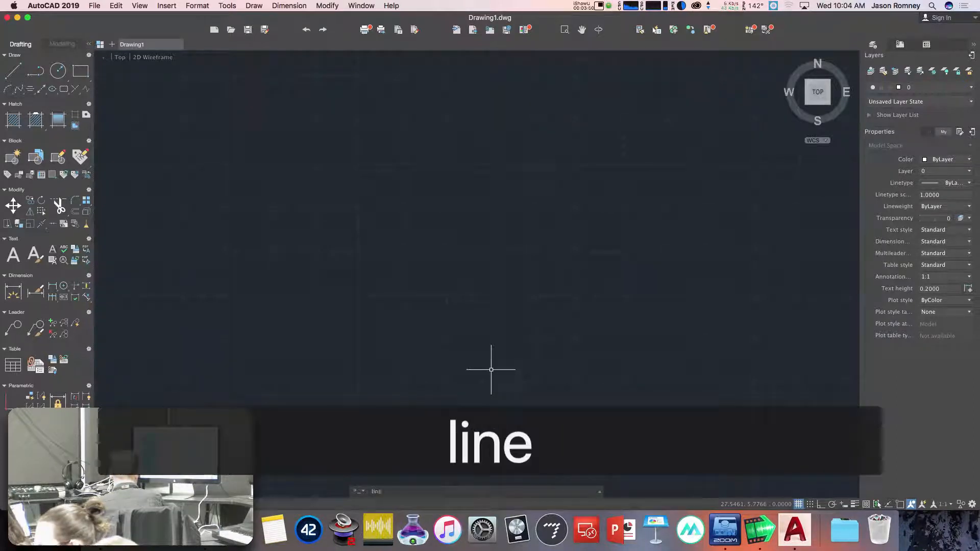
pyautogui.press('Return')
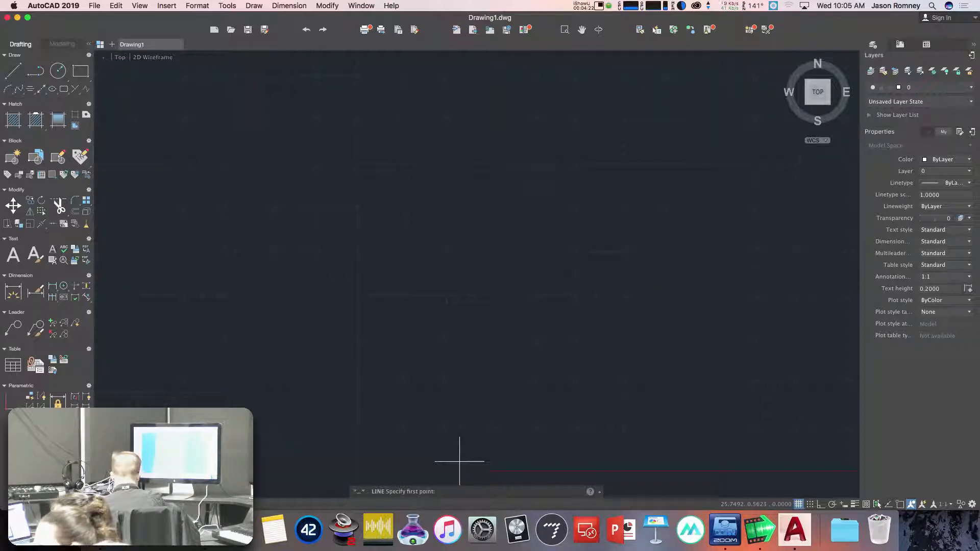
pyautogui.write('0,0')
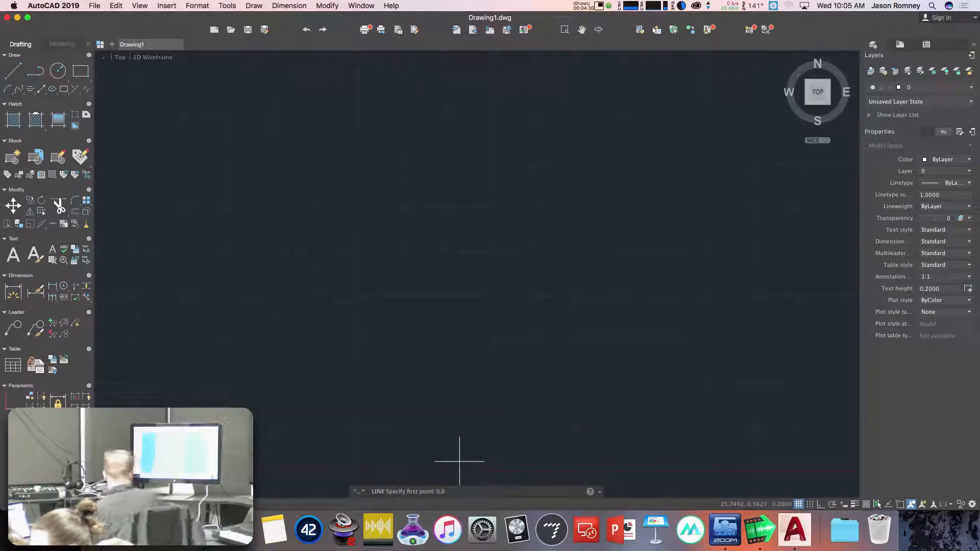
pyautogui.press('Return')
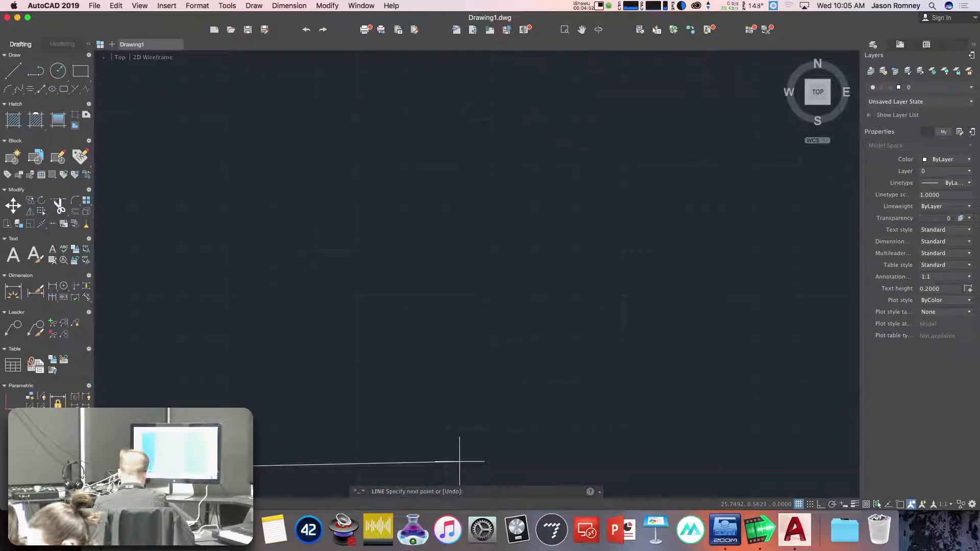
pyautogui.write('20')
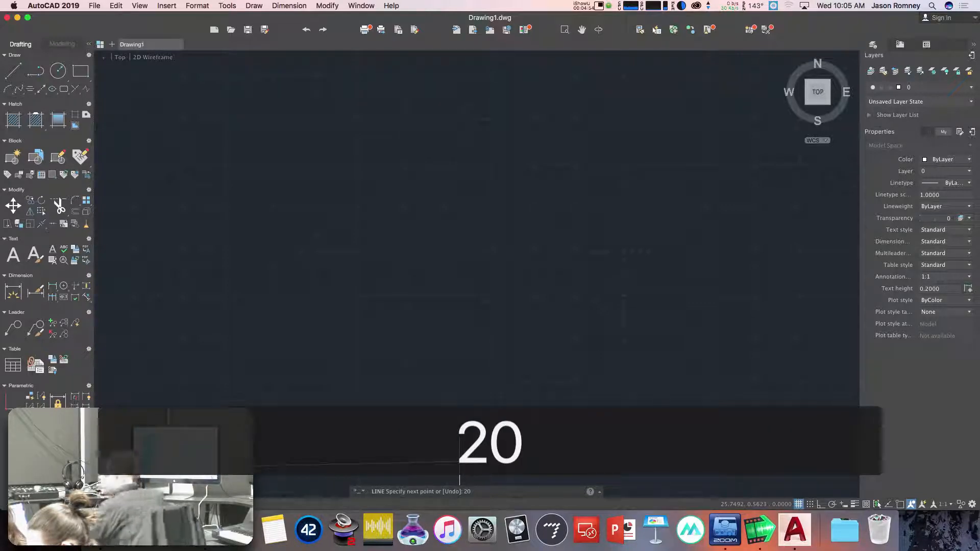
pyautogui.write(',0')
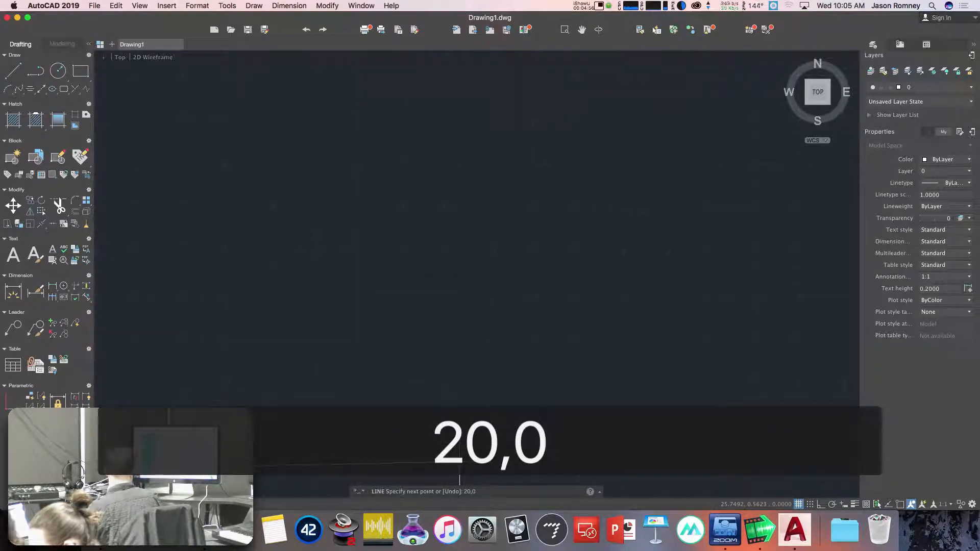
pyautogui.press('Return')
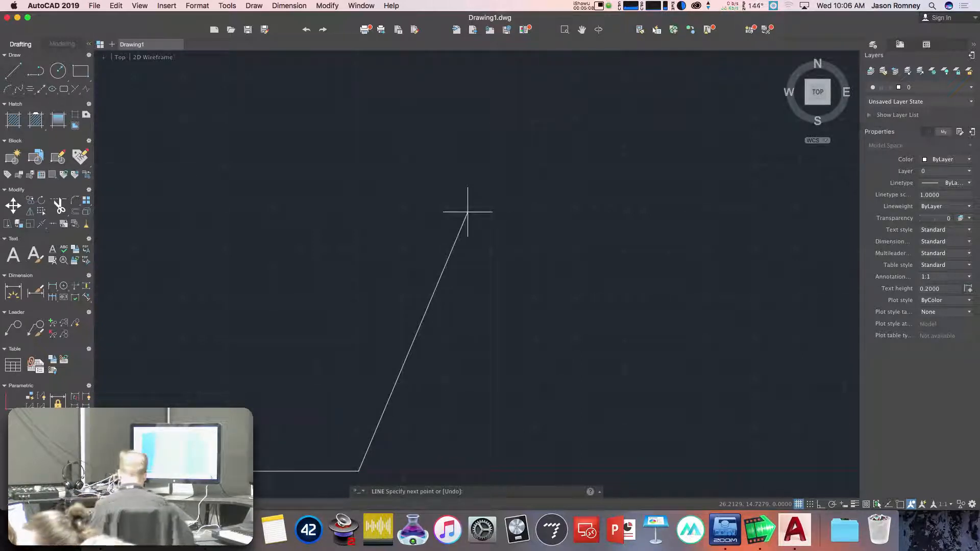
pyautogui.press('Return')
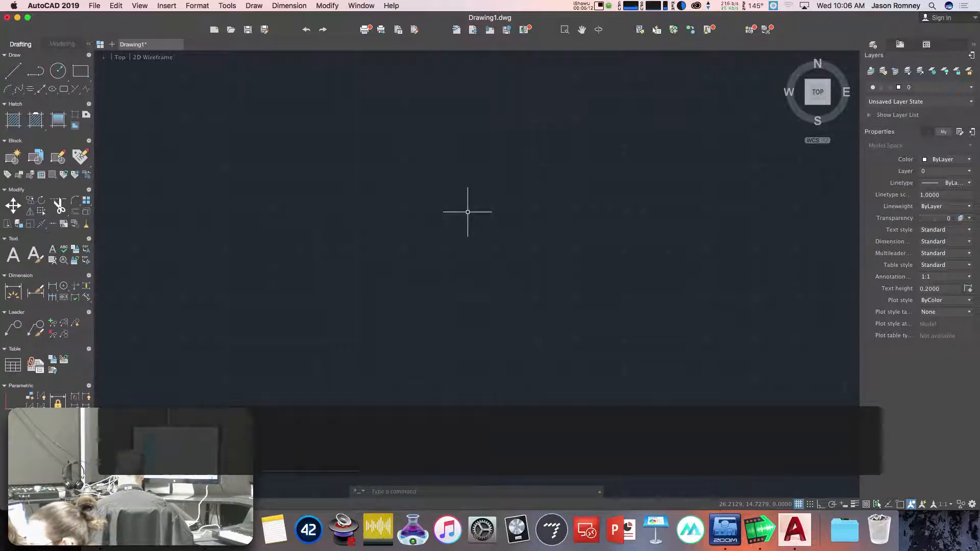
# Draw a vertical line from 10,0 to 10,20, rising from the middle of the existing horizontal line
pyautogui.write('z')
pyautogui.press('space')
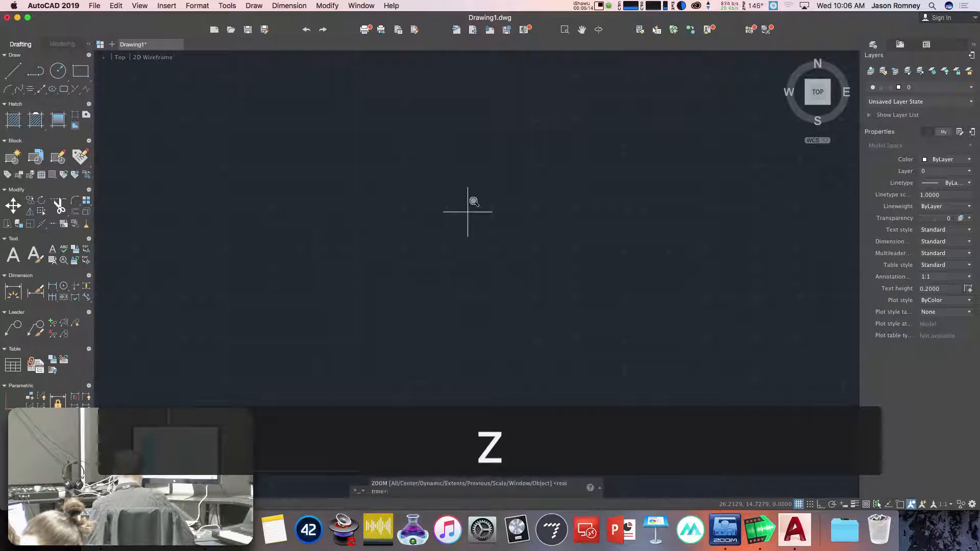
pyautogui.write('e')
pyautogui.press('Return')
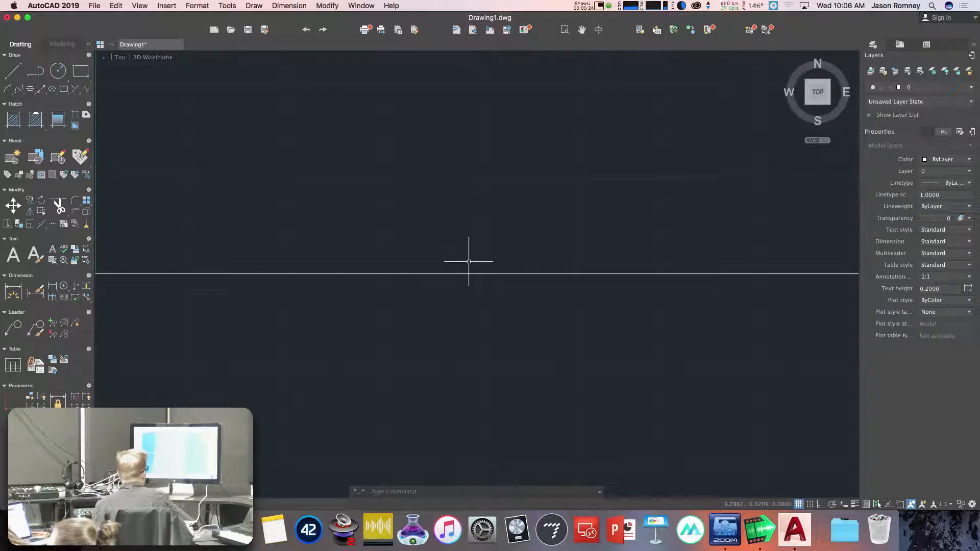
pyautogui.scroll(-5, 468, 261)
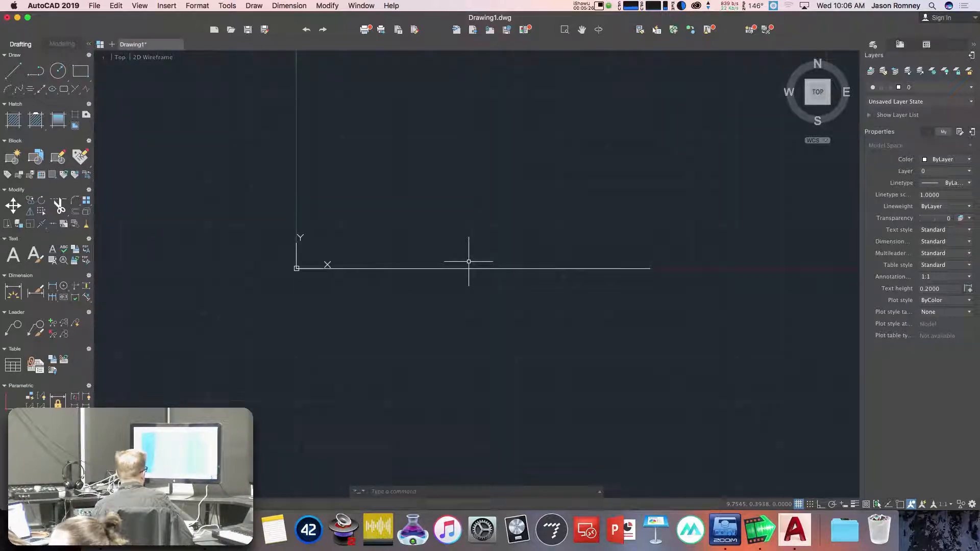
pyautogui.scroll(1, 468, 261)
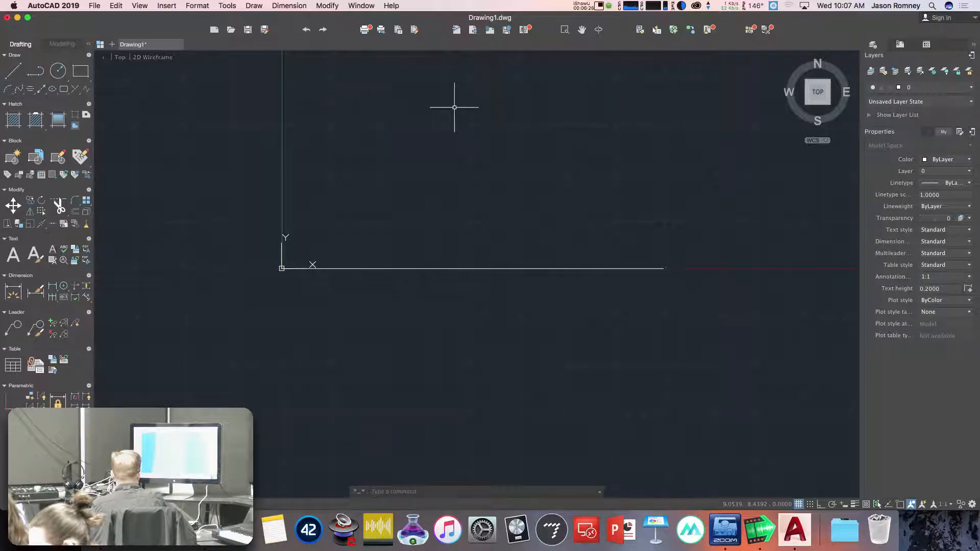
pyautogui.write('l')
pyautogui.press('Return')
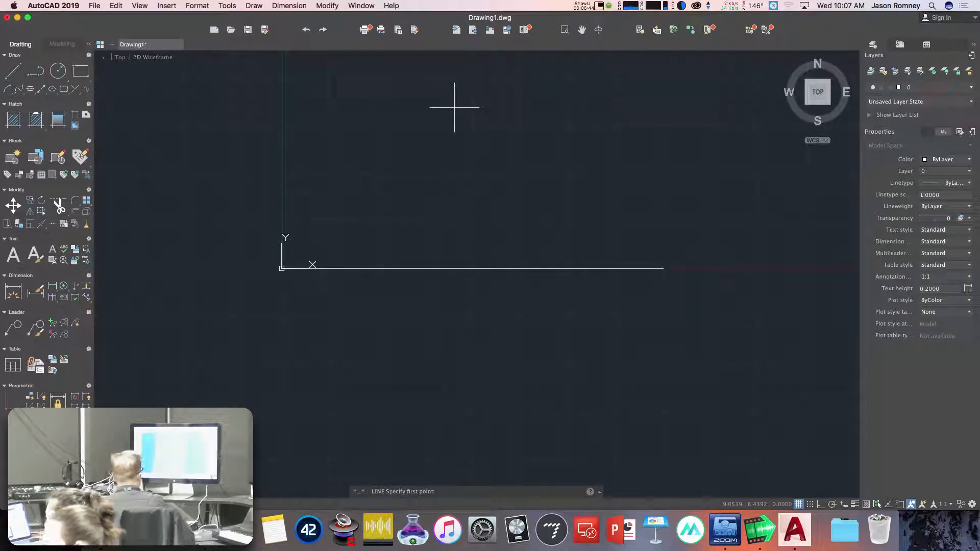
pyautogui.write('10')
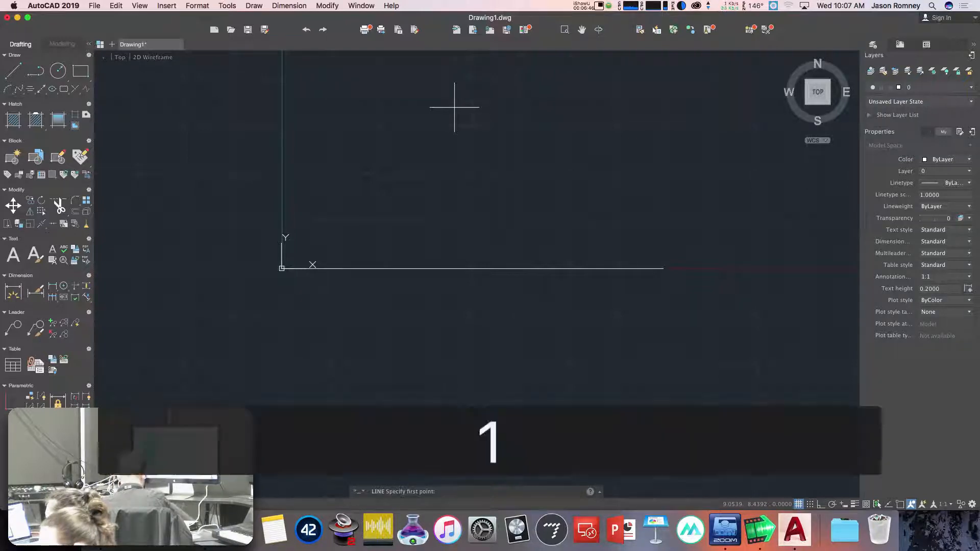
pyautogui.write(',0')
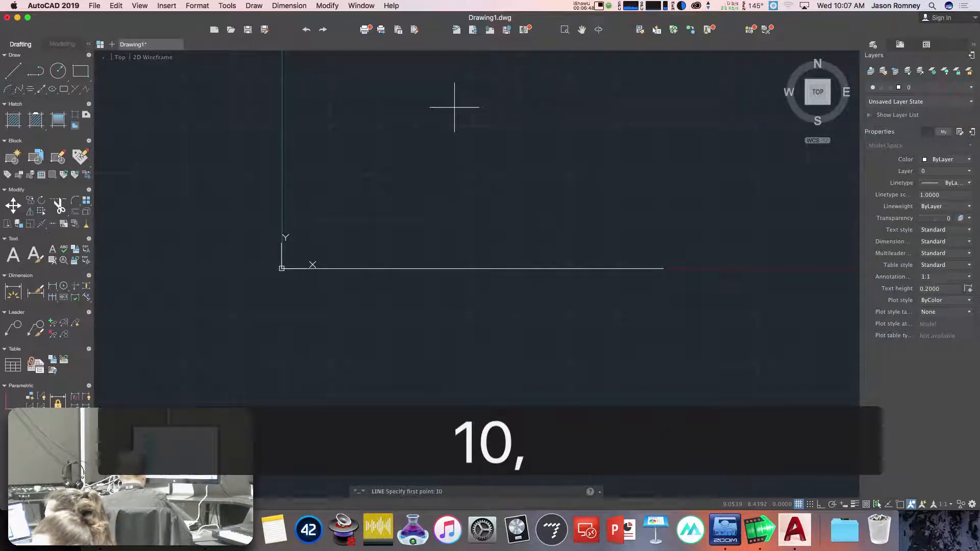
pyautogui.press('Return')
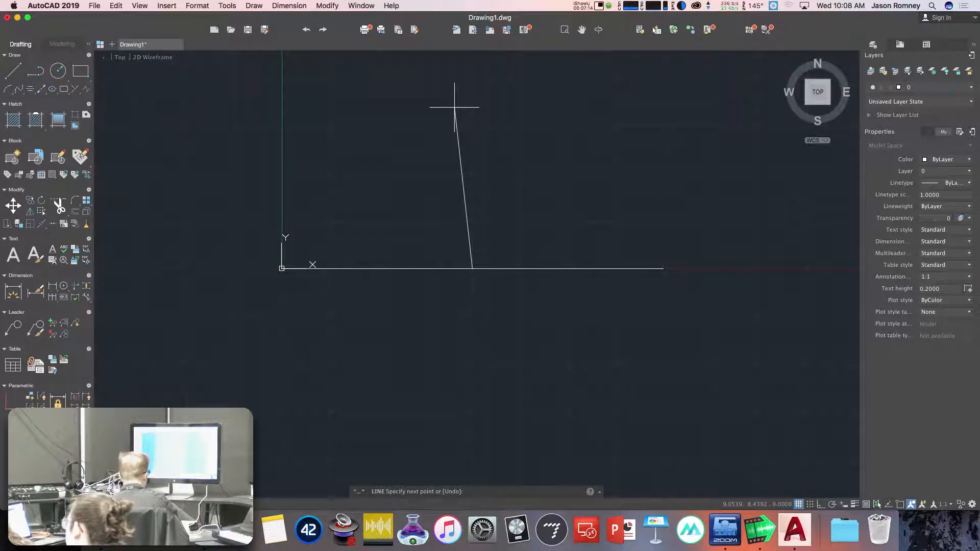
pyautogui.write('1')
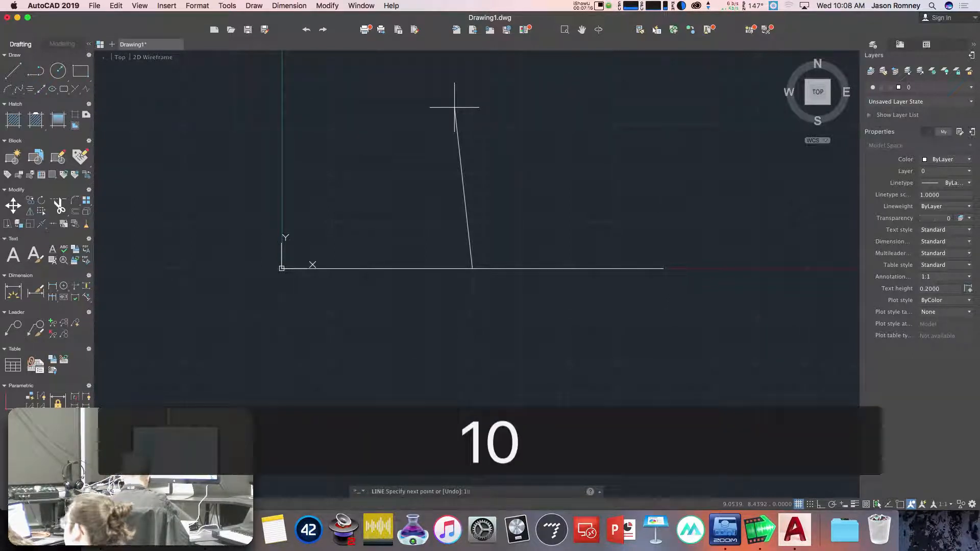
pyautogui.write('0,20')
pyautogui.press('Return')
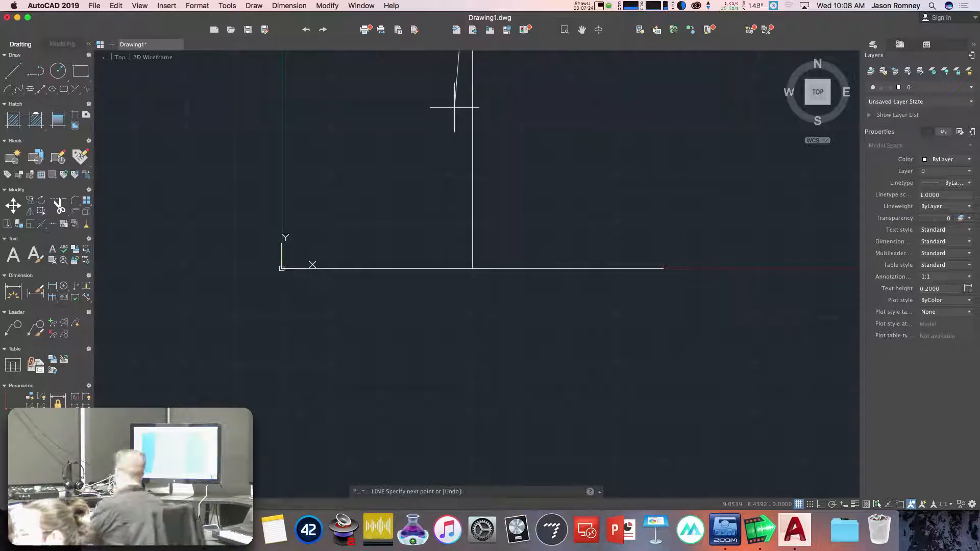
pyautogui.press('Escape')
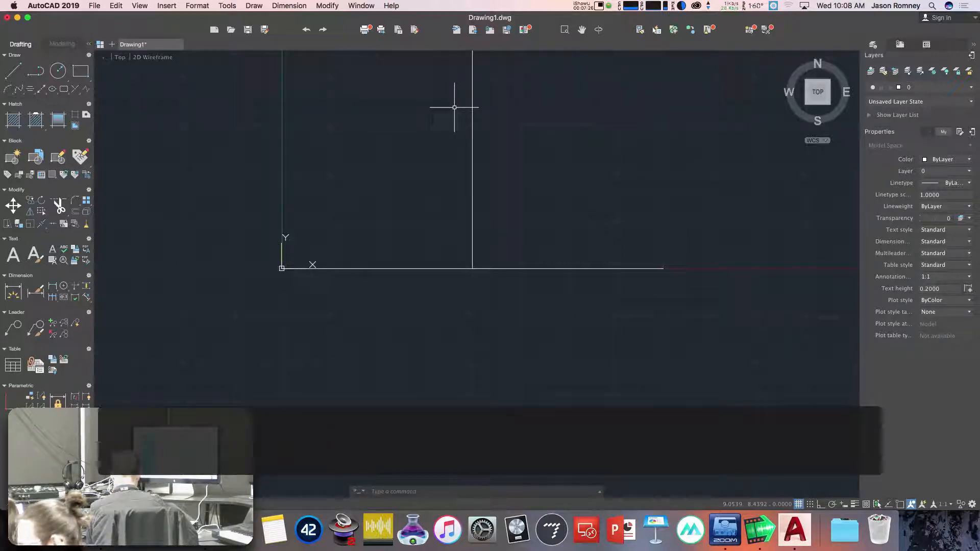
# Draw a horizontal line from 0,20 to 20,20 across the upper end of the vertical line
pyautogui.write('z')
pyautogui.press('space')
pyautogui.write('e>: e')
pyautogui.press('Return')
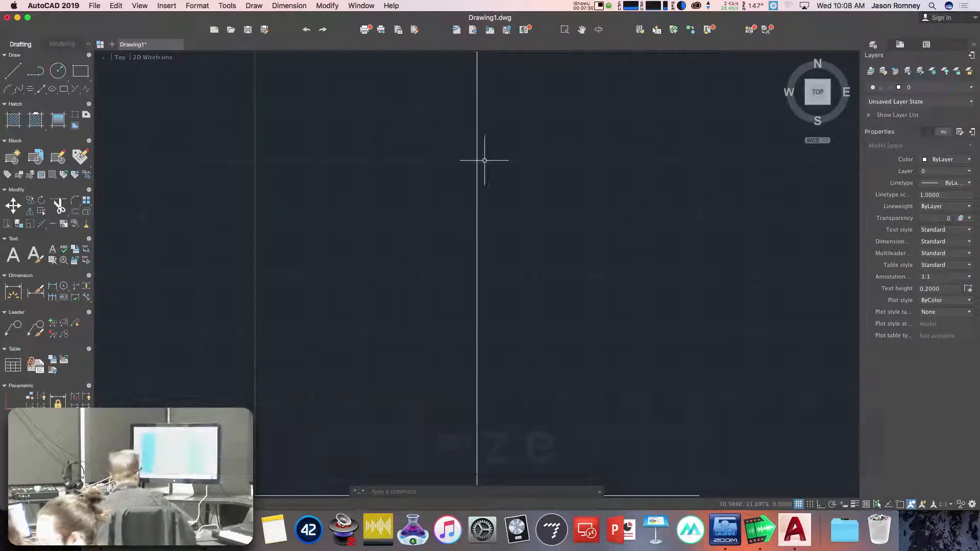
pyautogui.scroll(-3, 483, 162)
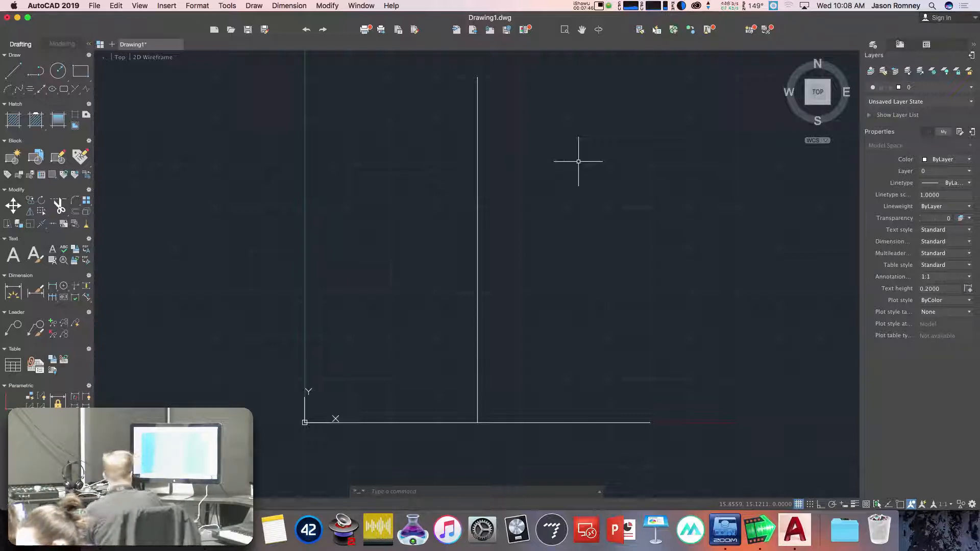
pyautogui.write('l')
pyautogui.press('Return')
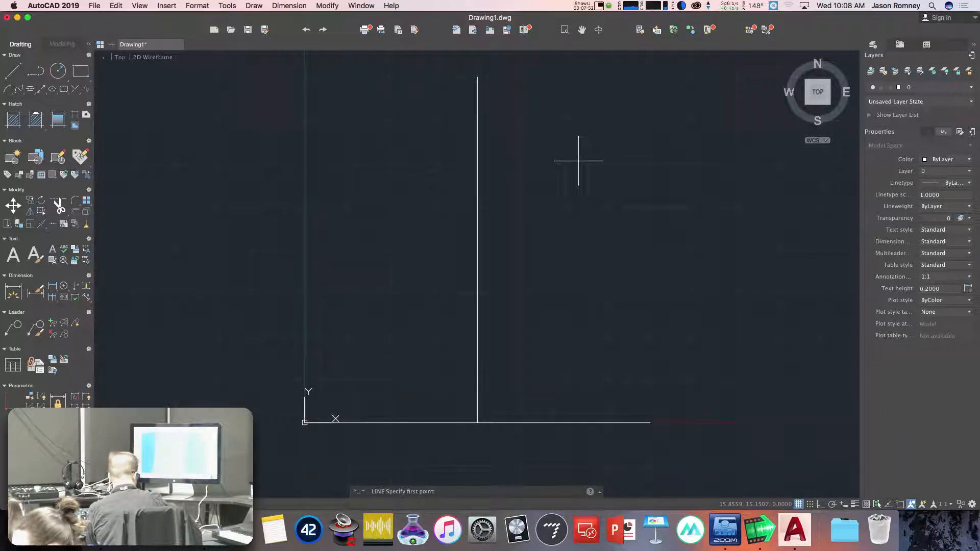
pyautogui.write('0')
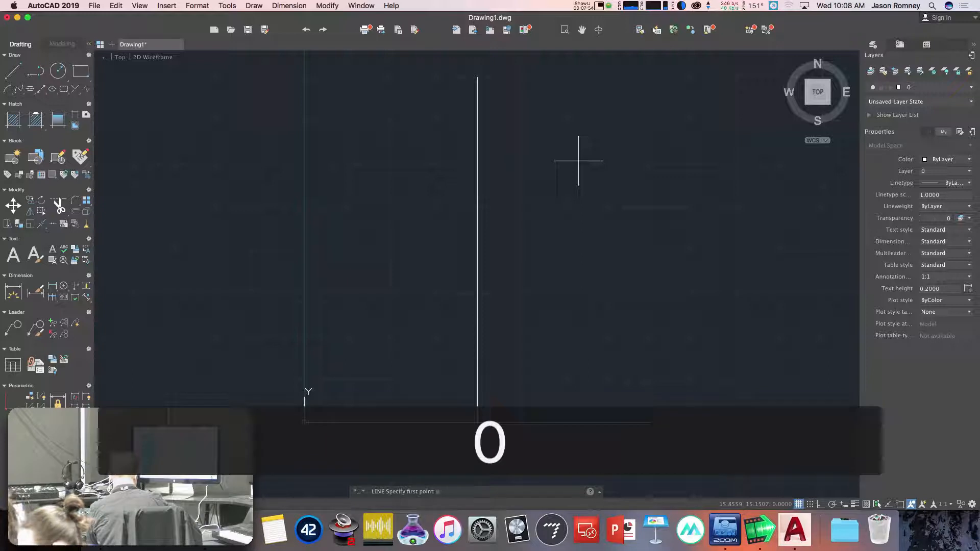
pyautogui.write(',20')
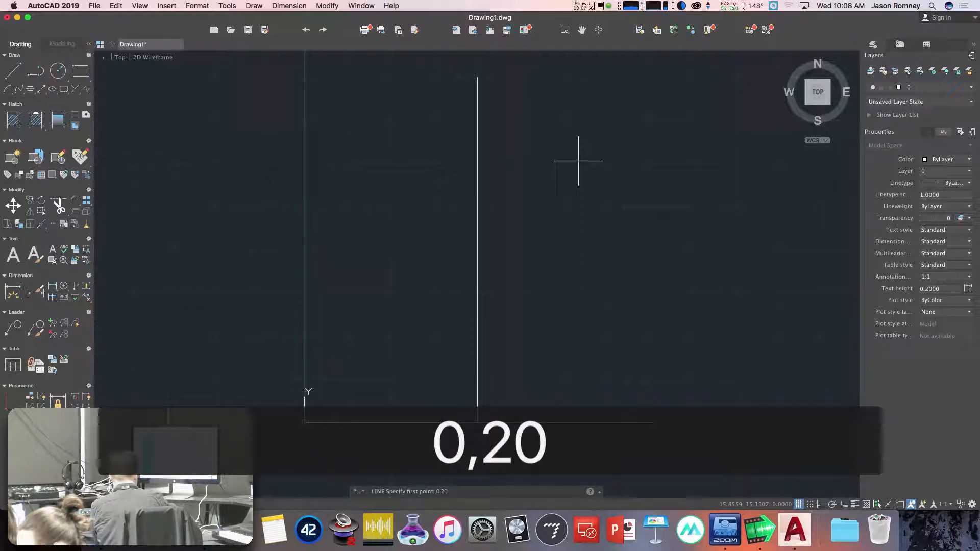
pyautogui.press('Return')
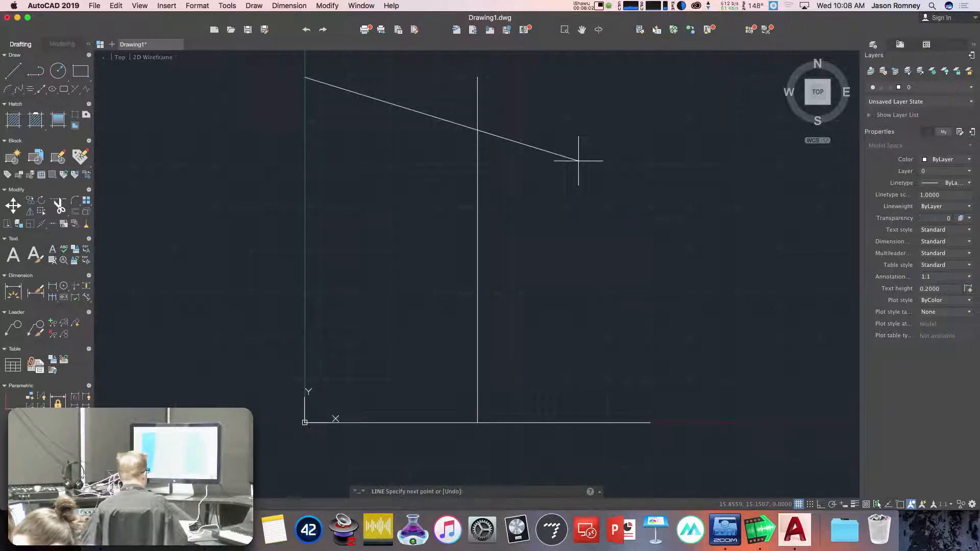
pyautogui.write('2')
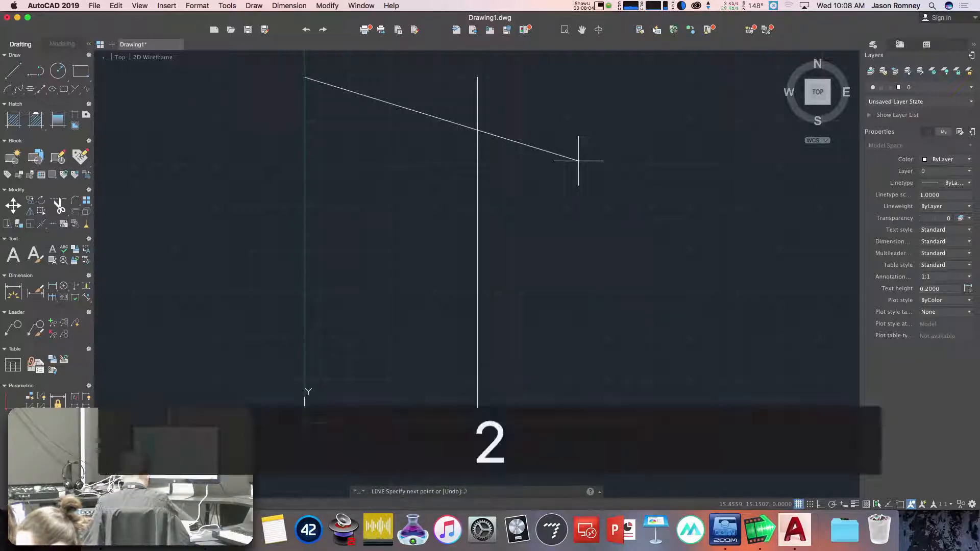
pyautogui.write('0,20')
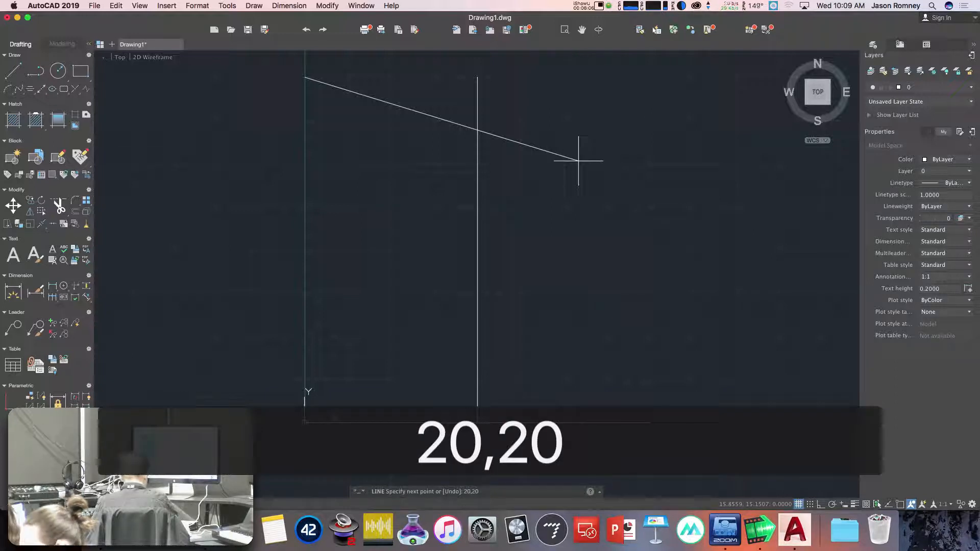
pyautogui.press('Return')
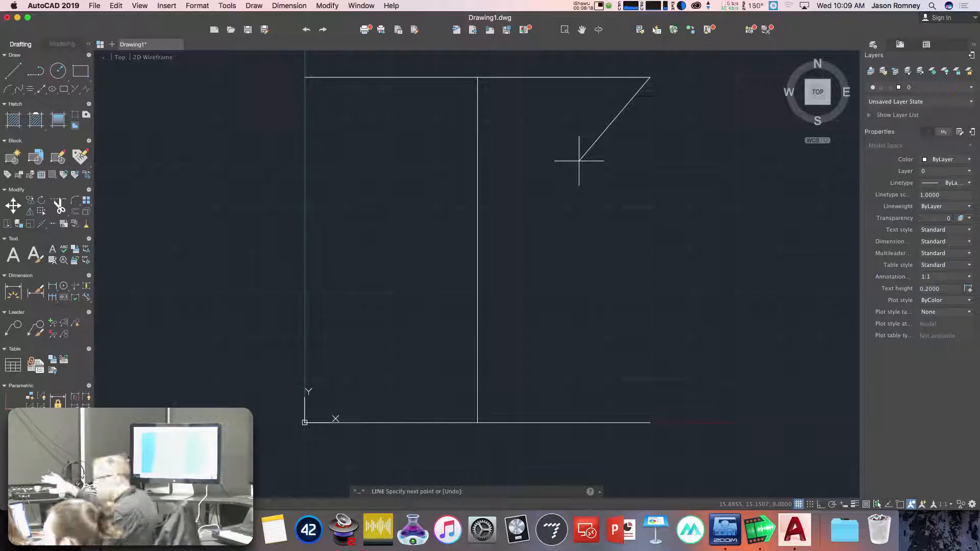
pyautogui.press('Escape')
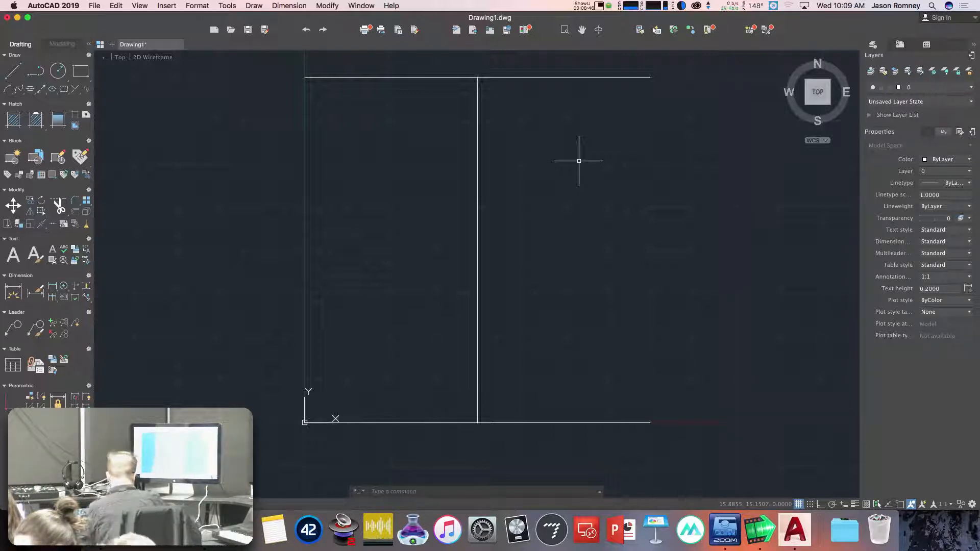
# Draw a diagonal line from the origin 0,0 to 20,20
pyautogui.write('l')
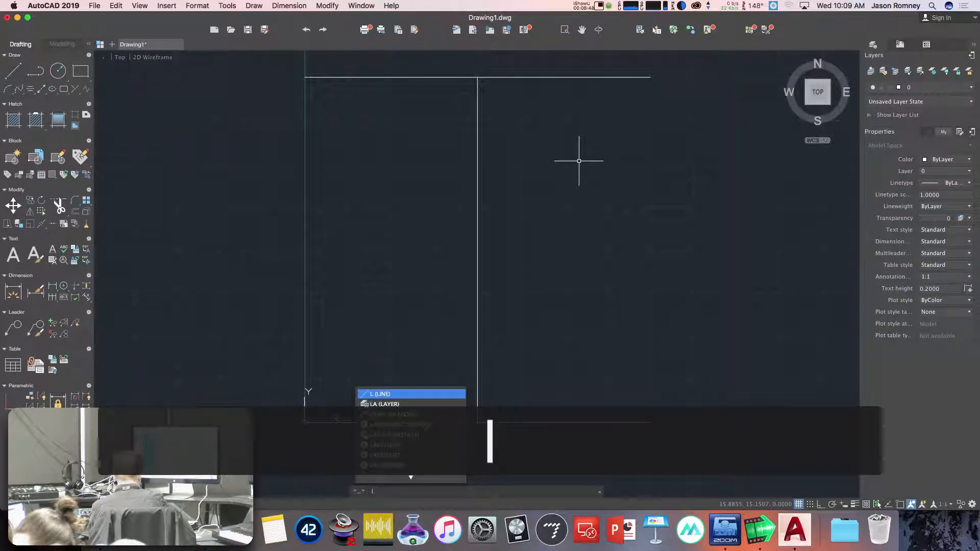
pyautogui.press('Return')
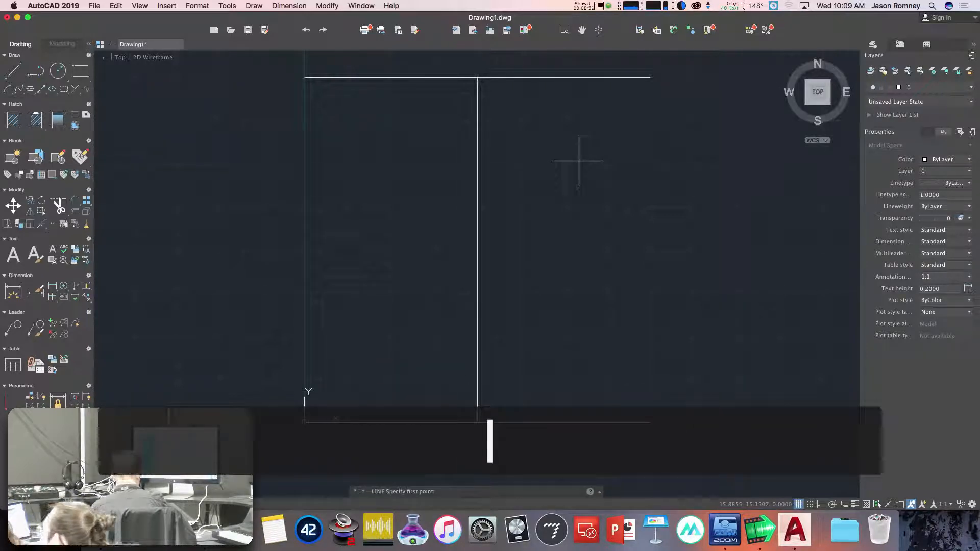
pyautogui.write('0,0')
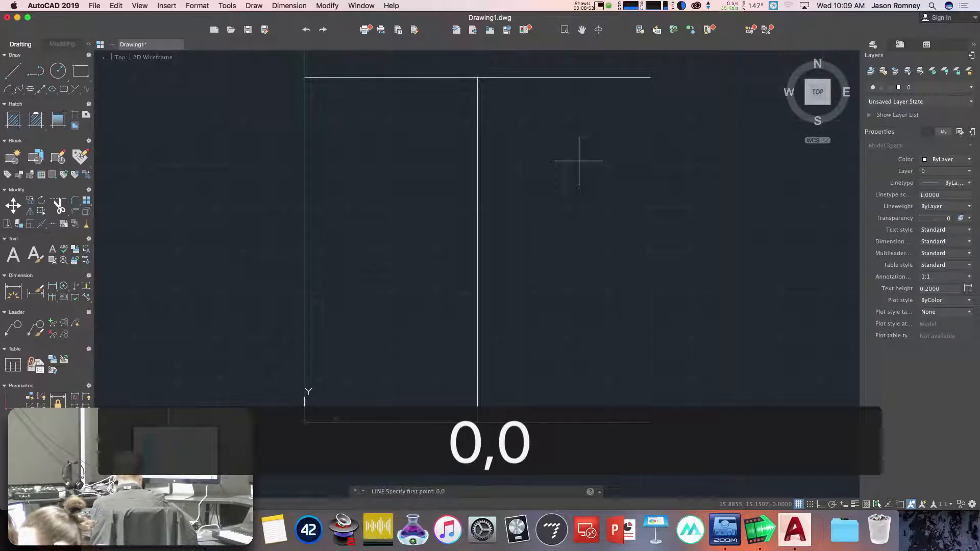
pyautogui.press('Return')
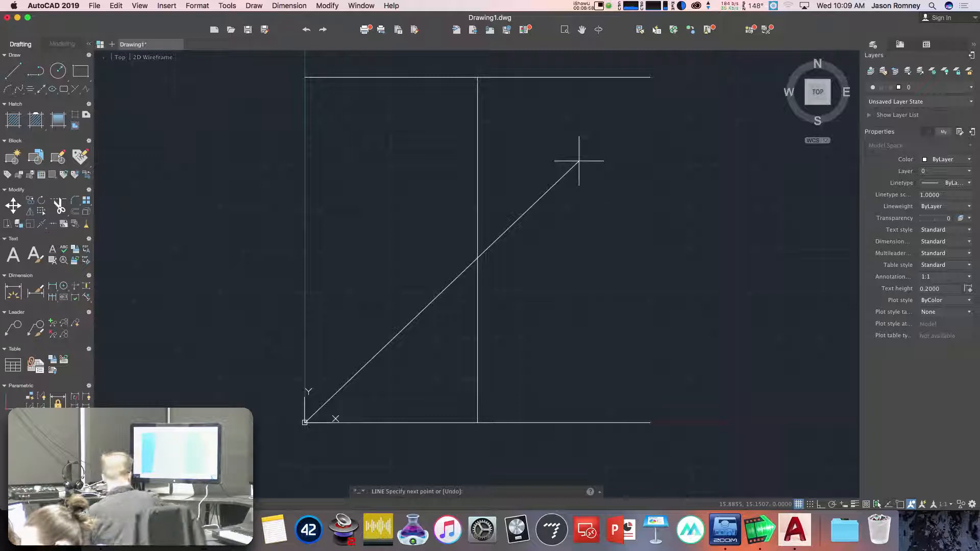
pyautogui.write('20,20')
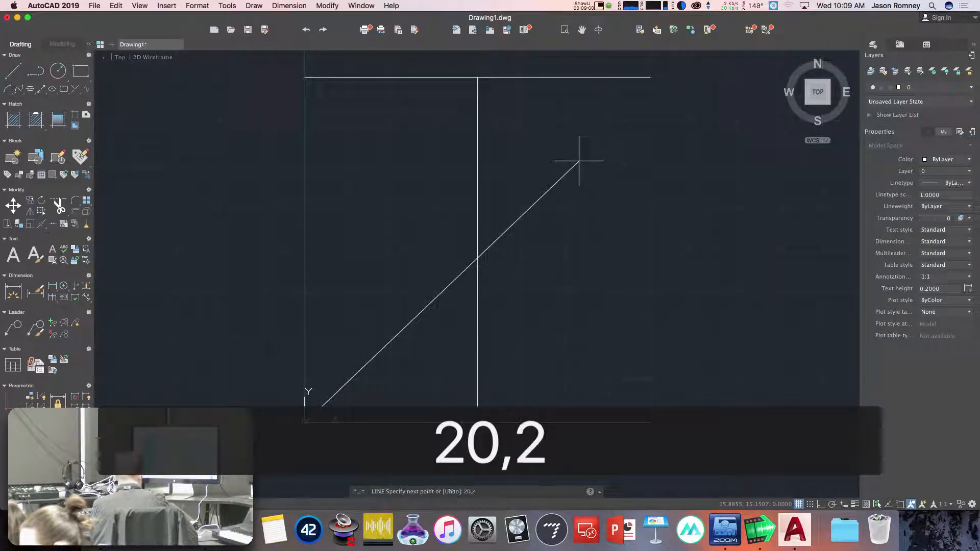
pyautogui.press('Return')
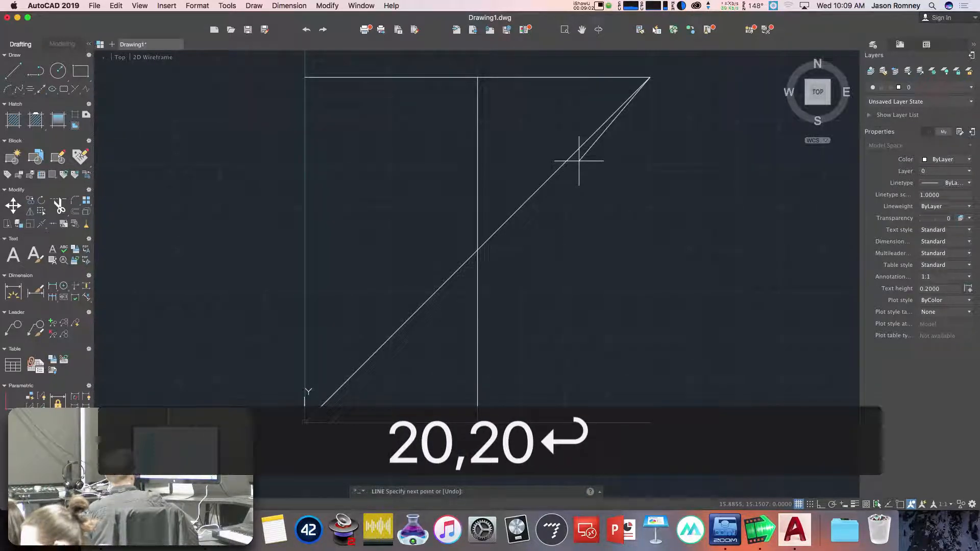
pyautogui.press('Return')
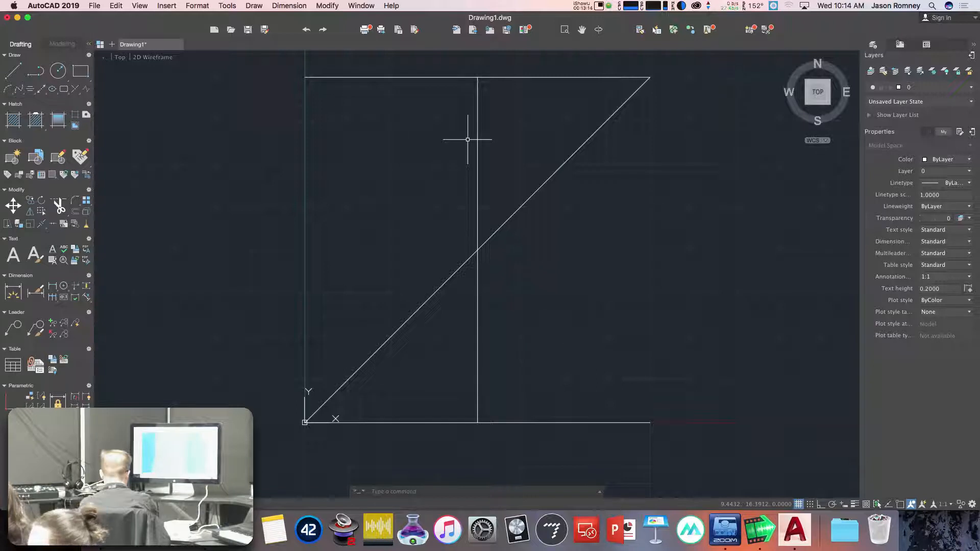
# Select all four lines in the drawing with the SELECT command's All option and erase them
pyautogui.write('sele')
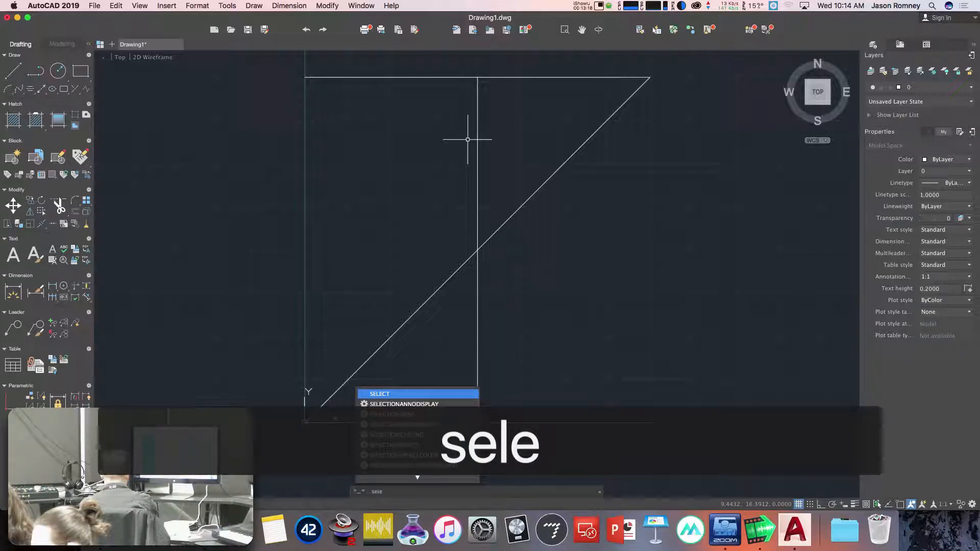
pyautogui.press('BackSpace')
pyautogui.press('BackSpace')
pyautogui.press('BackSpace')
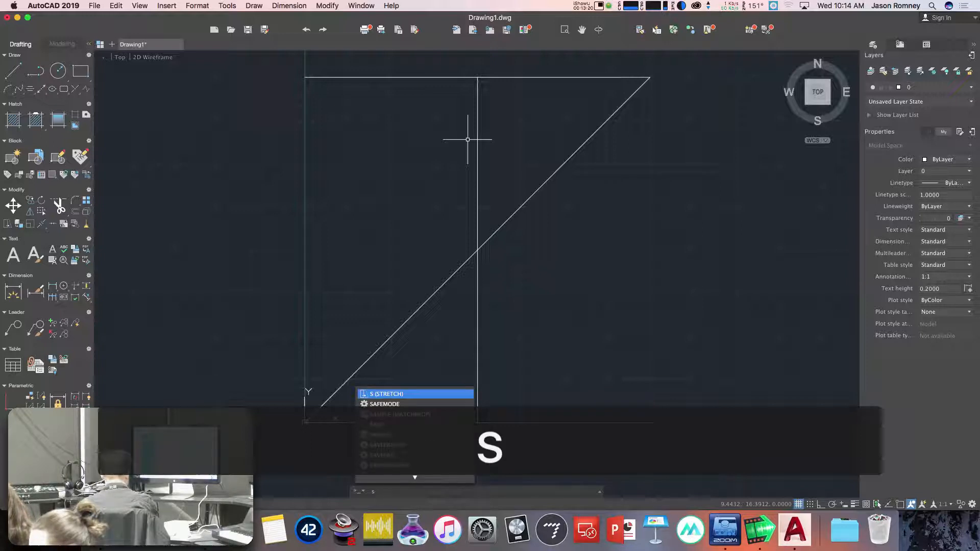
pyautogui.write('el')
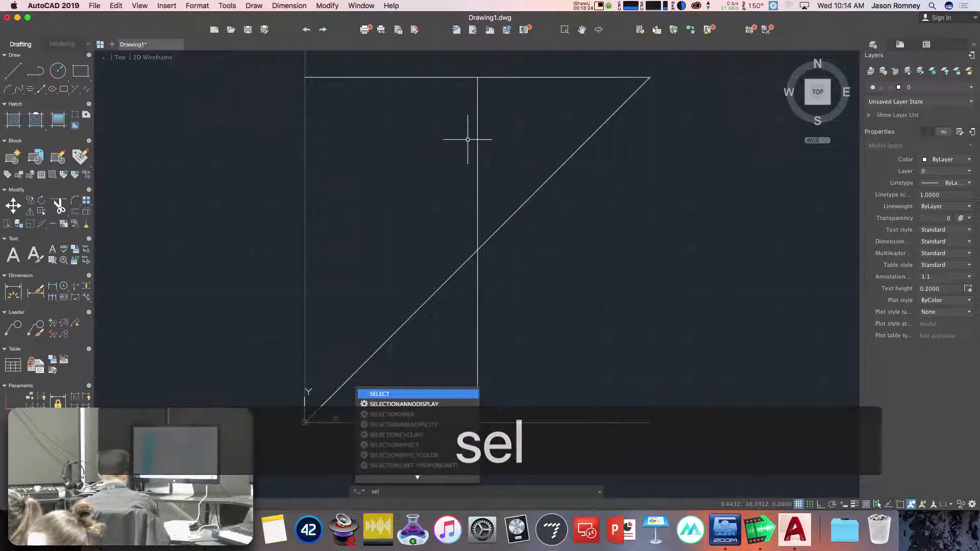
pyautogui.press('Return')
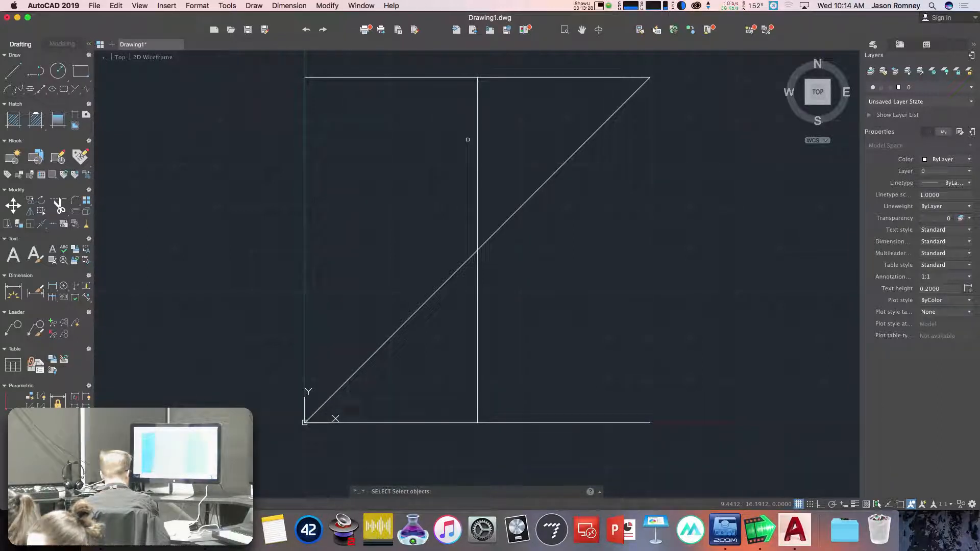
pyautogui.write('all')
pyautogui.press('Return')
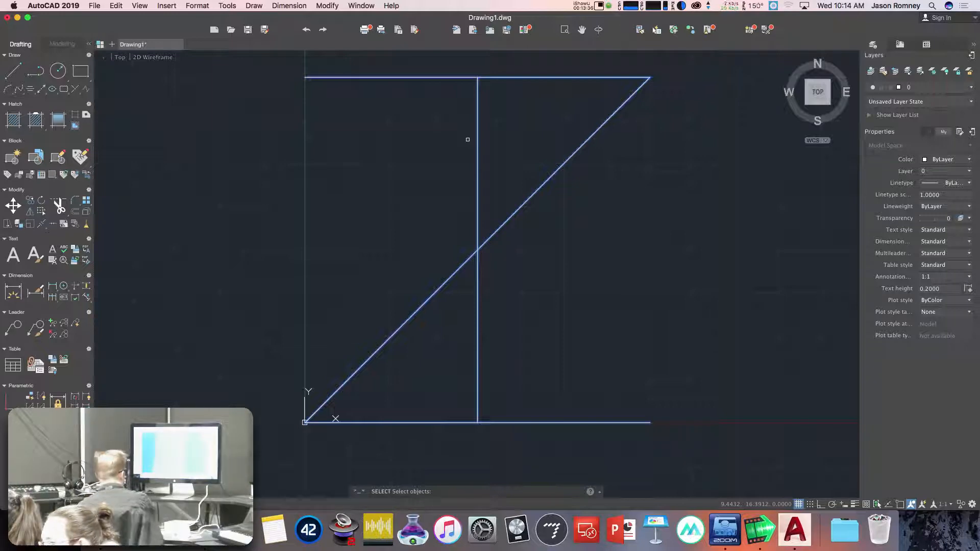
pyautogui.press('Return')
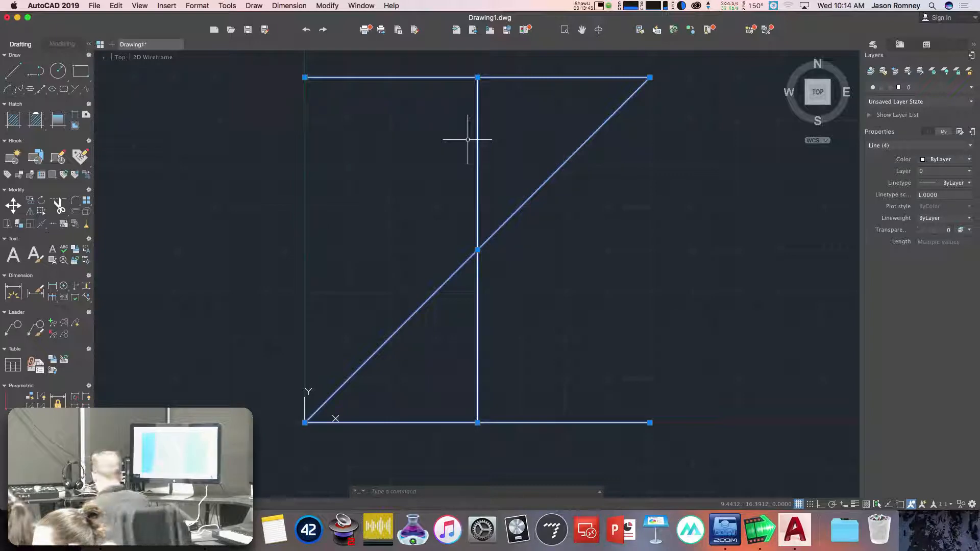
pyautogui.write('e')
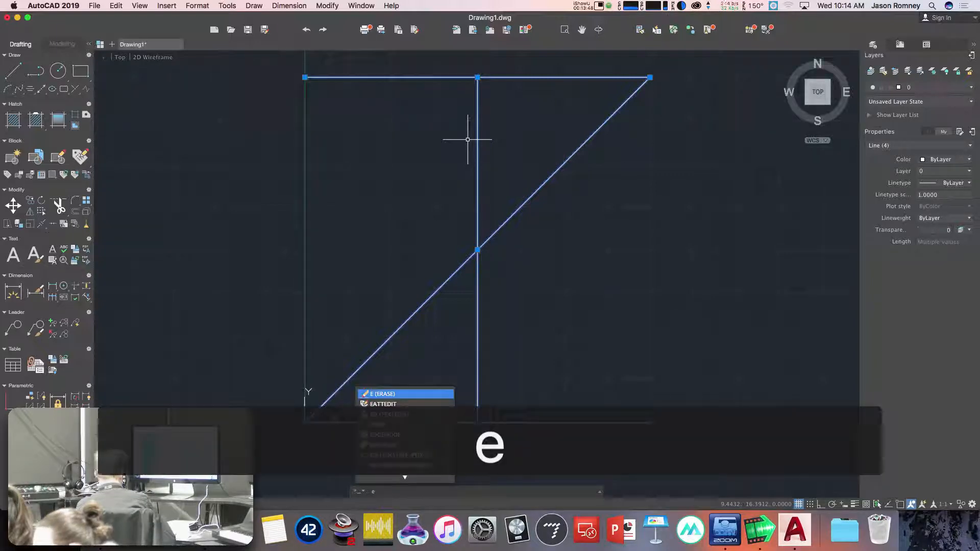
pyautogui.press('Return')
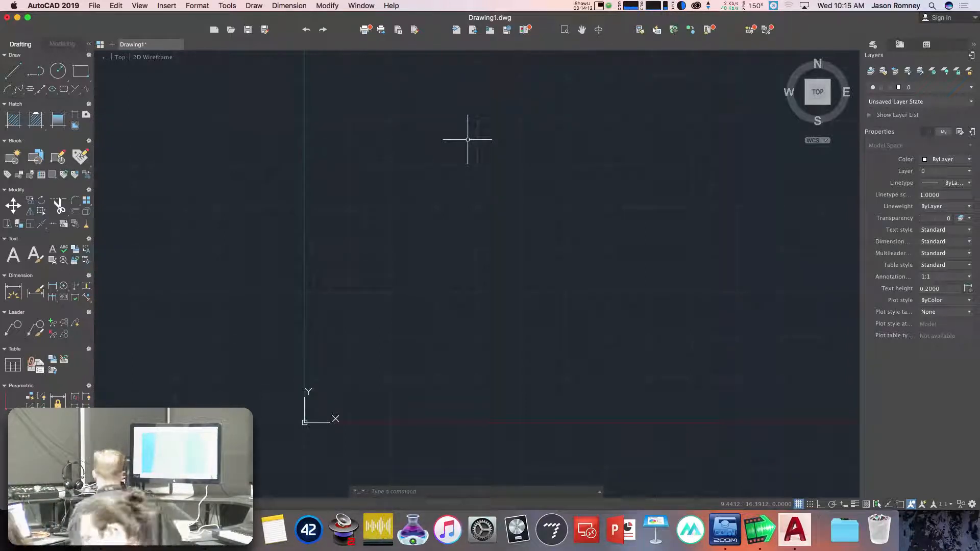
# Draw a square with the RECTANG command from corner 0,0 to opposite corner 20,20
pyautogui.write('re')
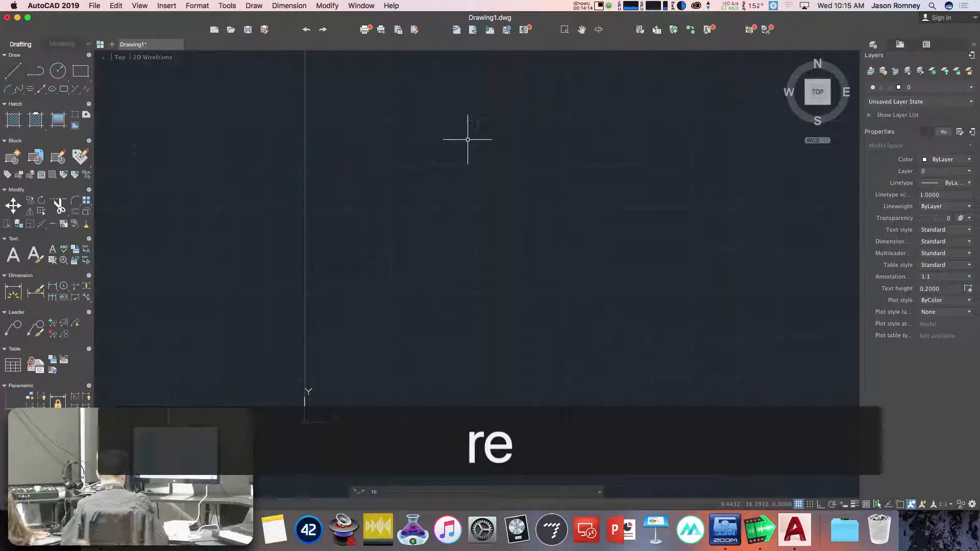
pyautogui.write('c')
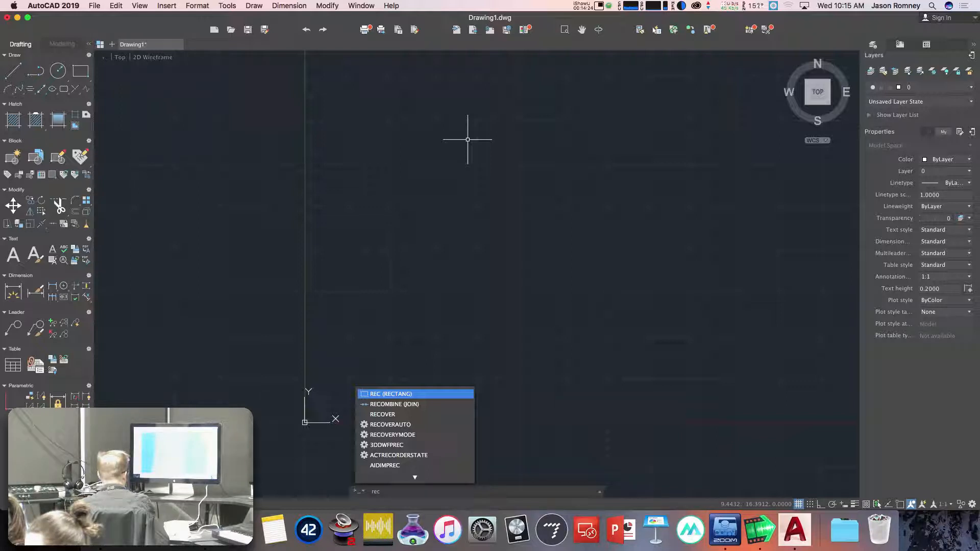
pyautogui.press('Return')
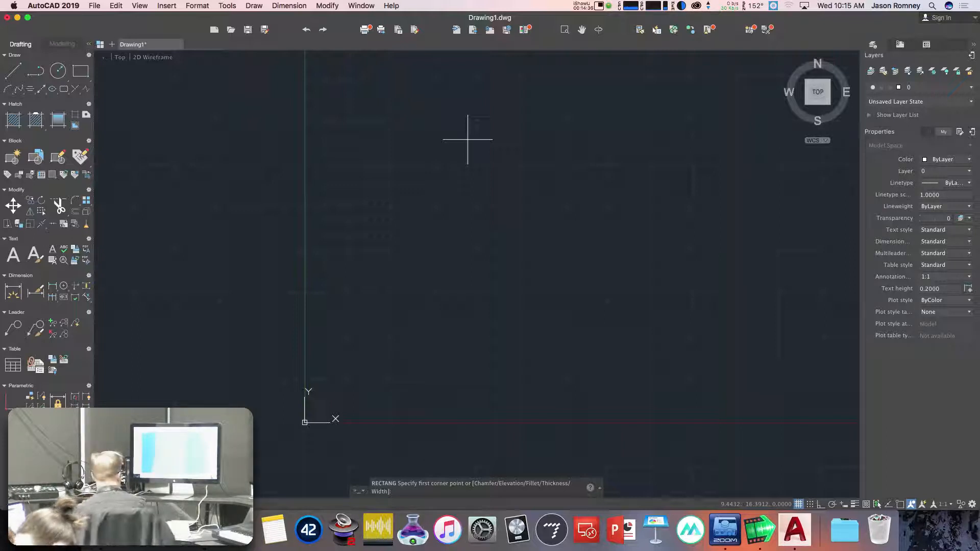
pyautogui.write('0,0')
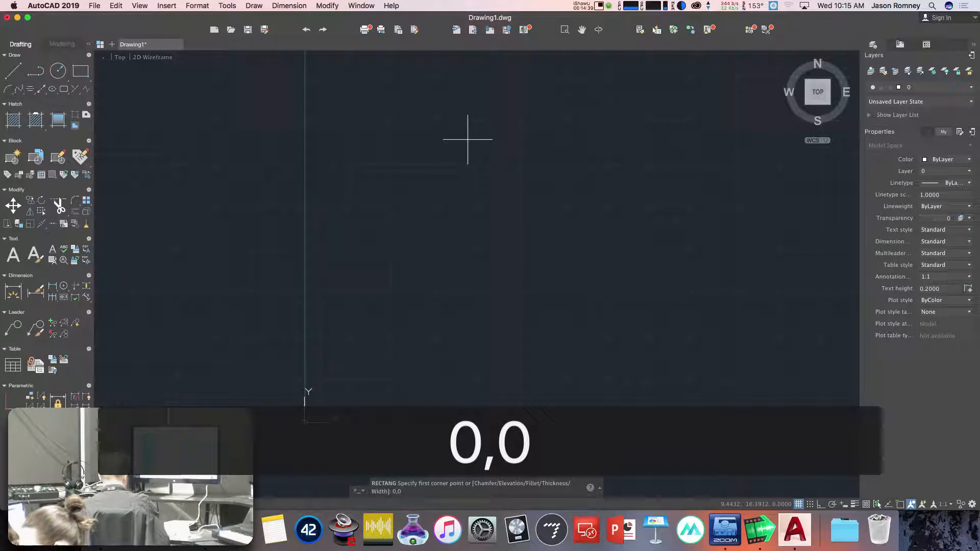
pyautogui.press('Return')
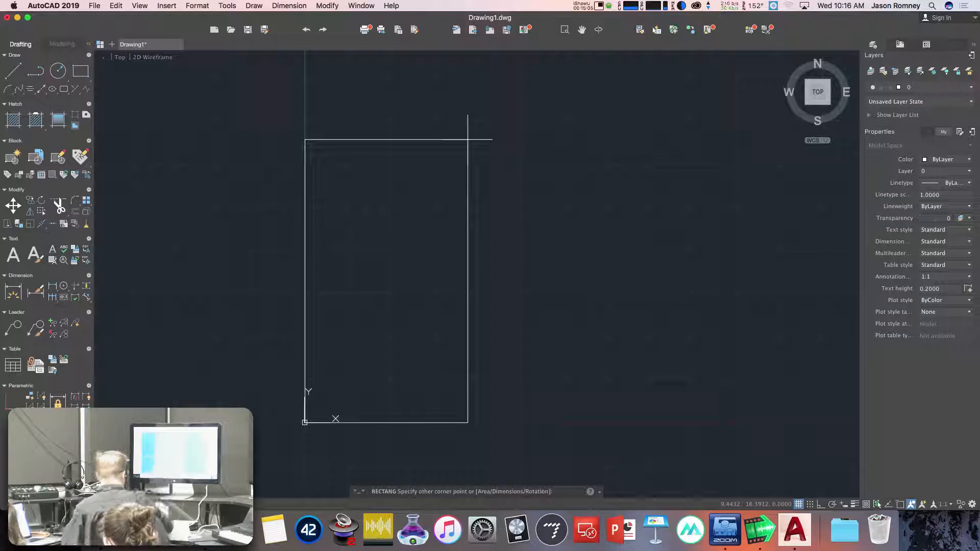
pyautogui.write('20,20')
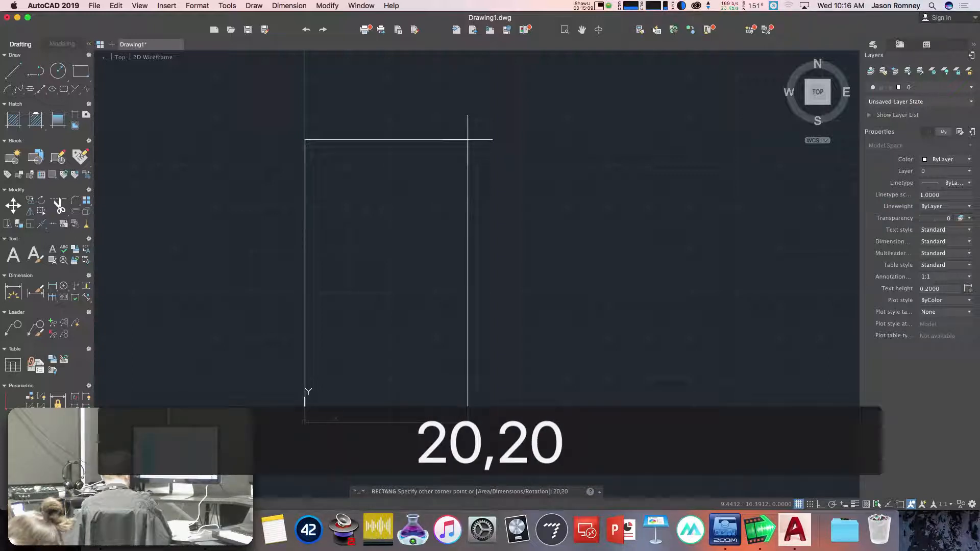
pyautogui.press('Return')
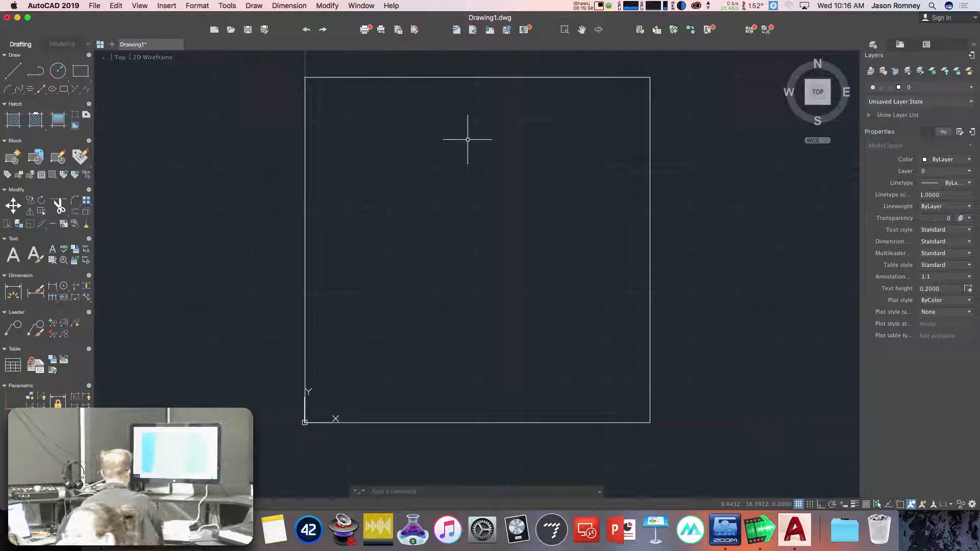
# Draw a rectangle from corner 0,0 to opposite corner 20,15, inside the square
pyautogui.write('rec')
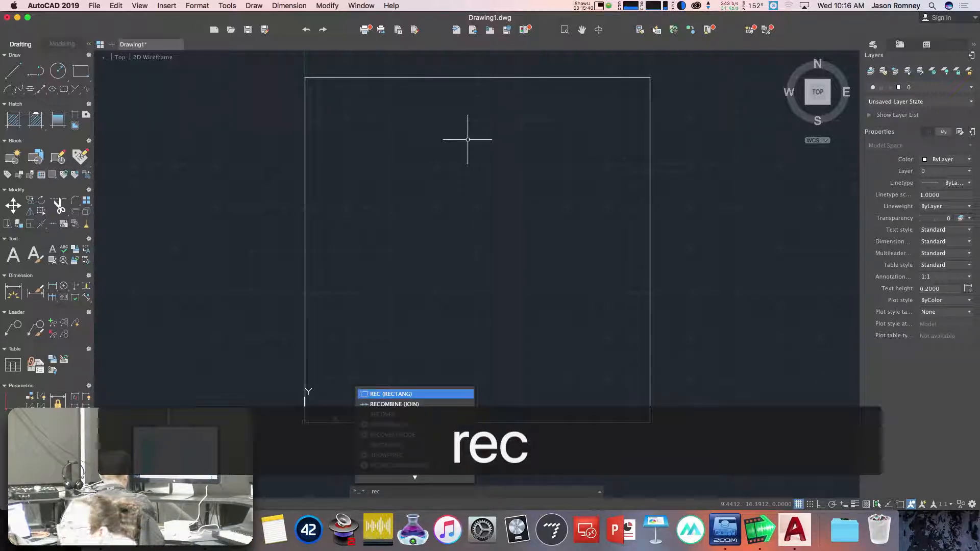
pyautogui.press('Return')
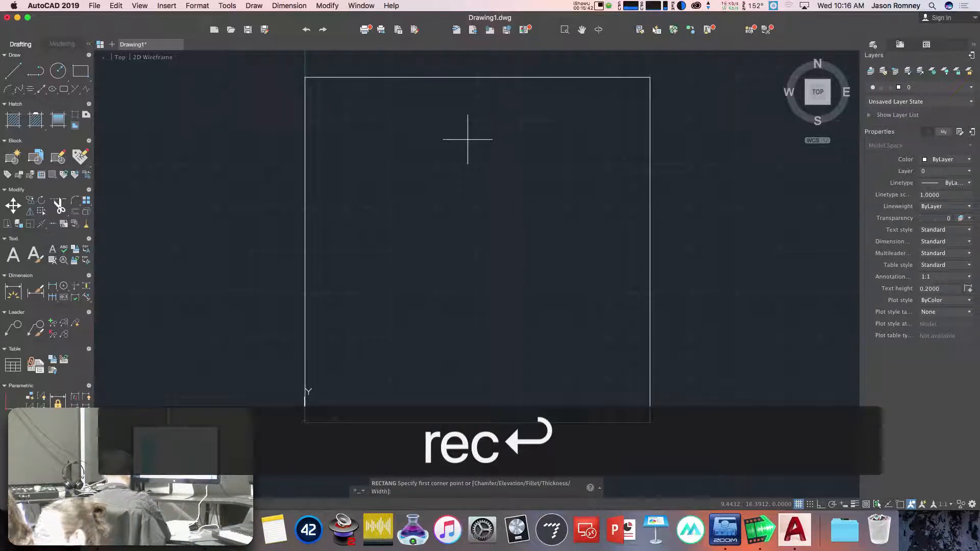
pyautogui.write('0,0')
pyautogui.press('Return')
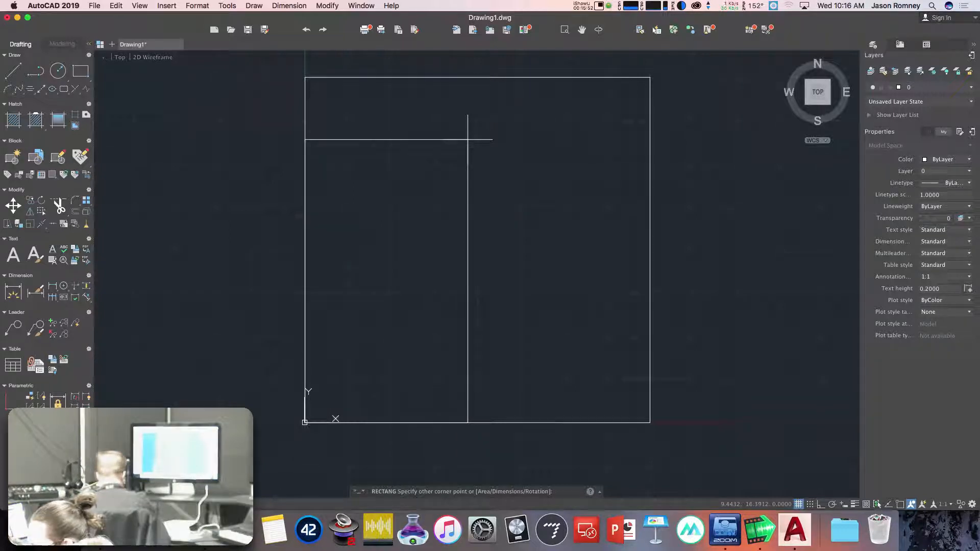
pyautogui.write('20,')
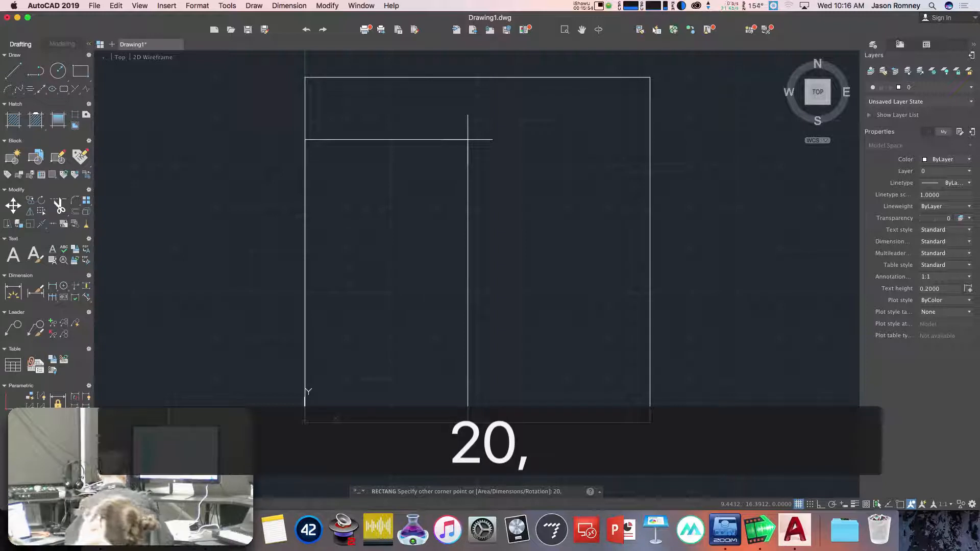
pyautogui.write('15')
pyautogui.press('Return')
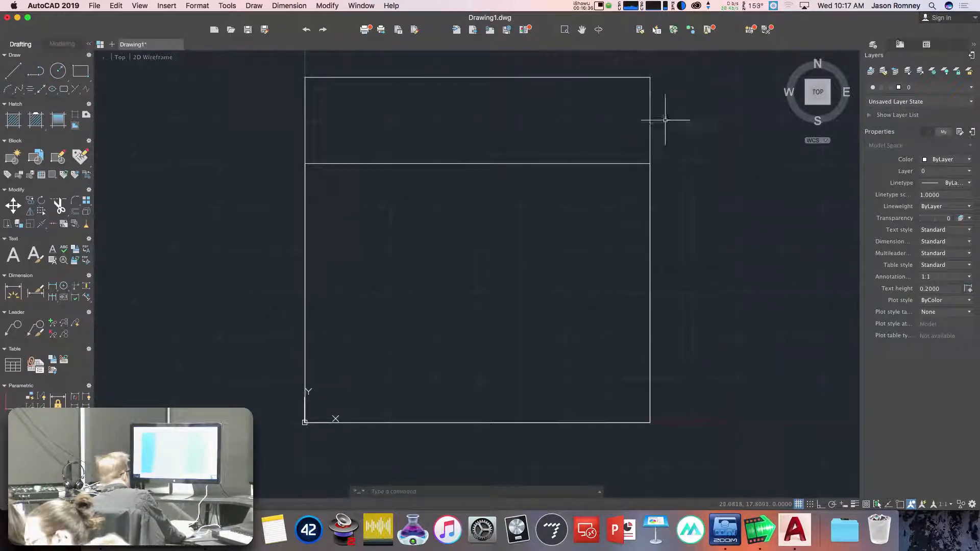
# Erase the 20 by 20 square and leave the 20 by 15 rectangle in place
pyautogui.click(701, 138)
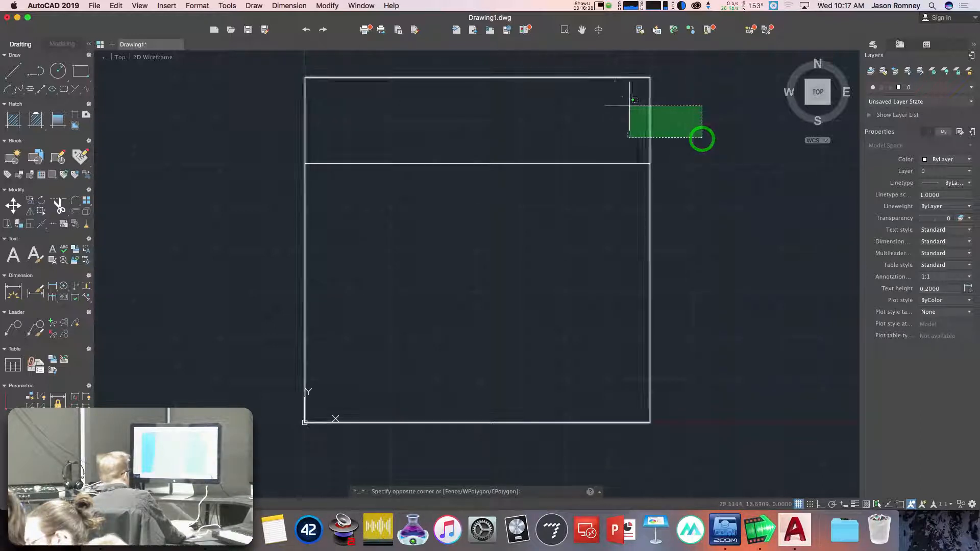
pyautogui.click(715, 109)
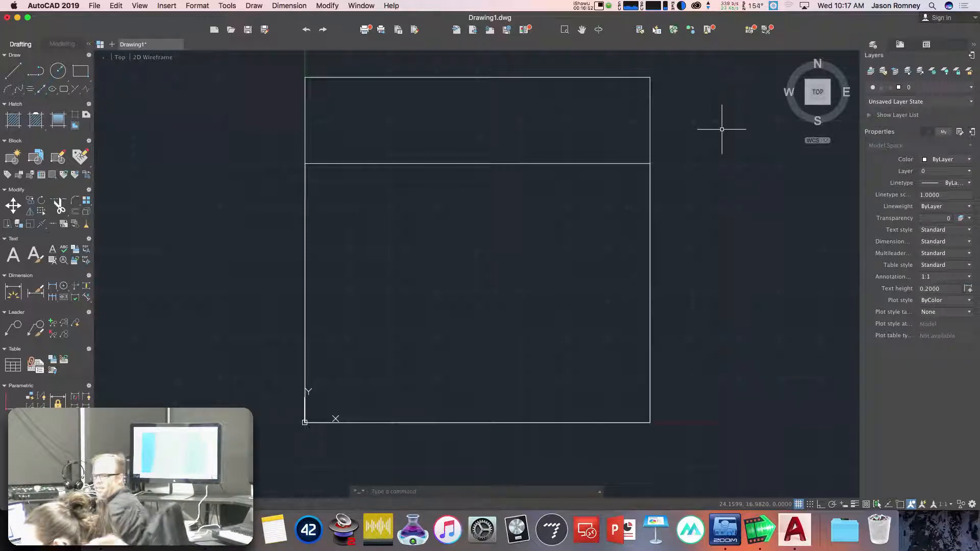
pyautogui.write('e')
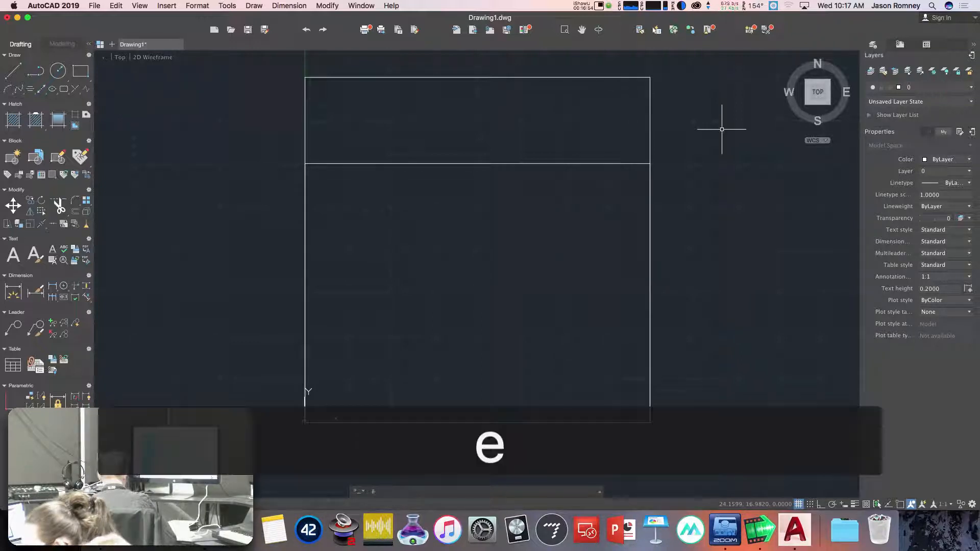
pyautogui.press('Return')
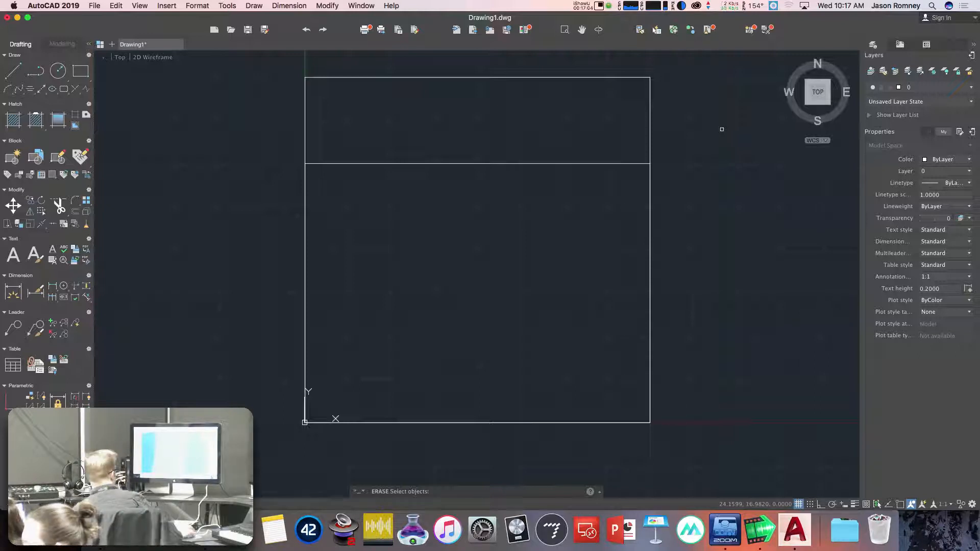
pyautogui.click(650, 109)
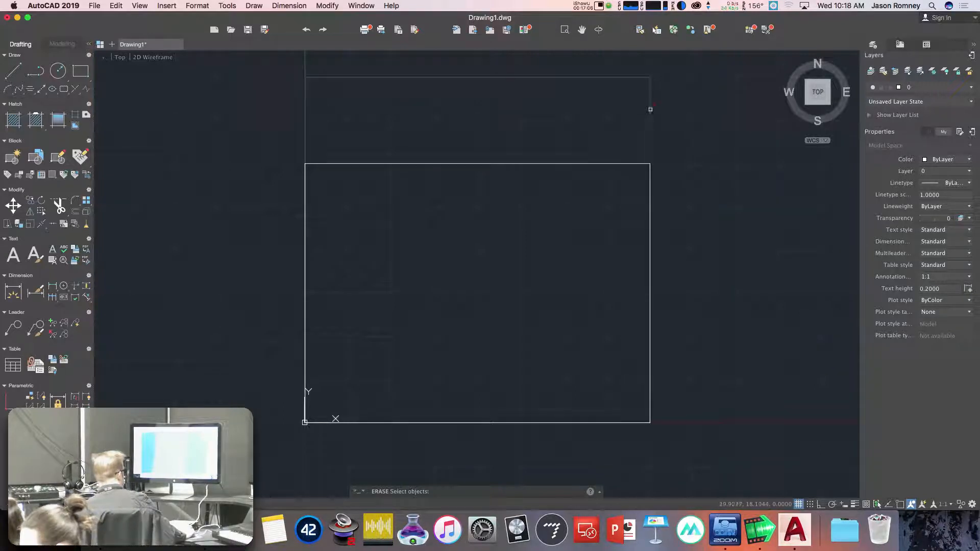
pyautogui.click(710, 139)
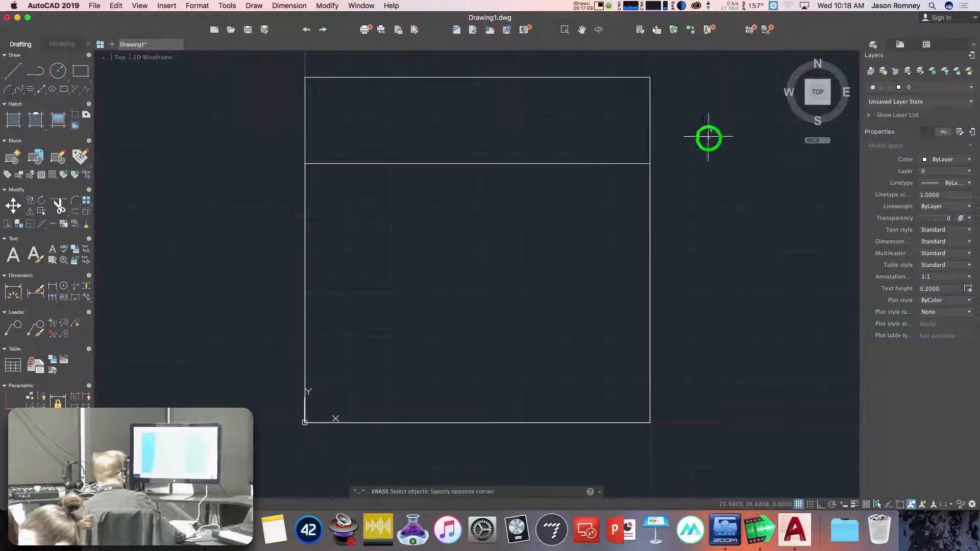
pyautogui.click(600, 92)
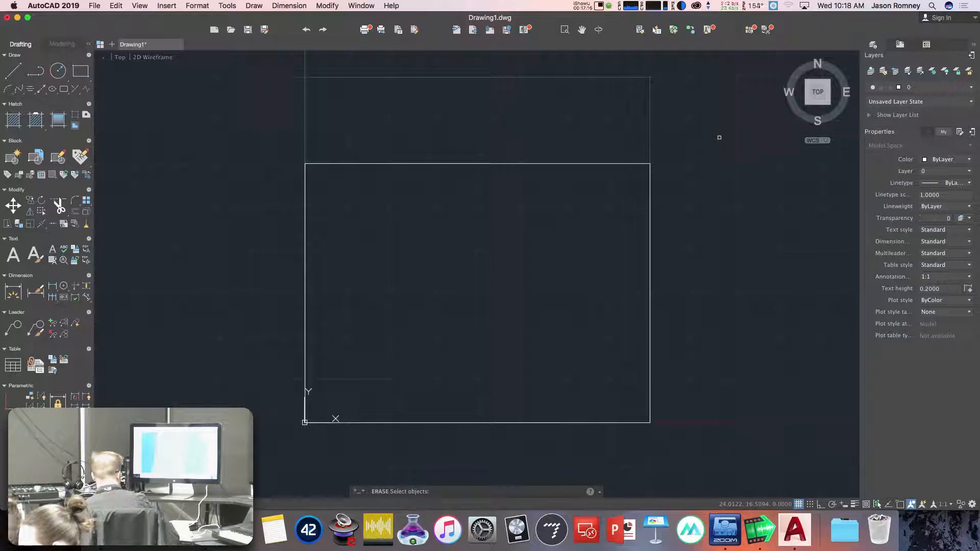
pyautogui.press('Return')
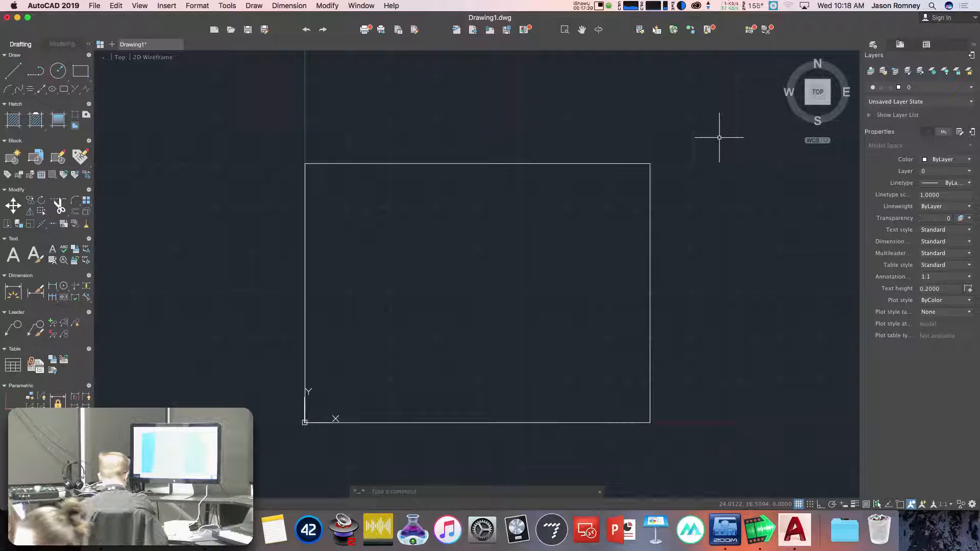
# Draw a tall rectangle from corner 0,0 to opposite corner 10,20, overlapping the wide rectangle
pyautogui.write('rec')
pyautogui.press('Return')
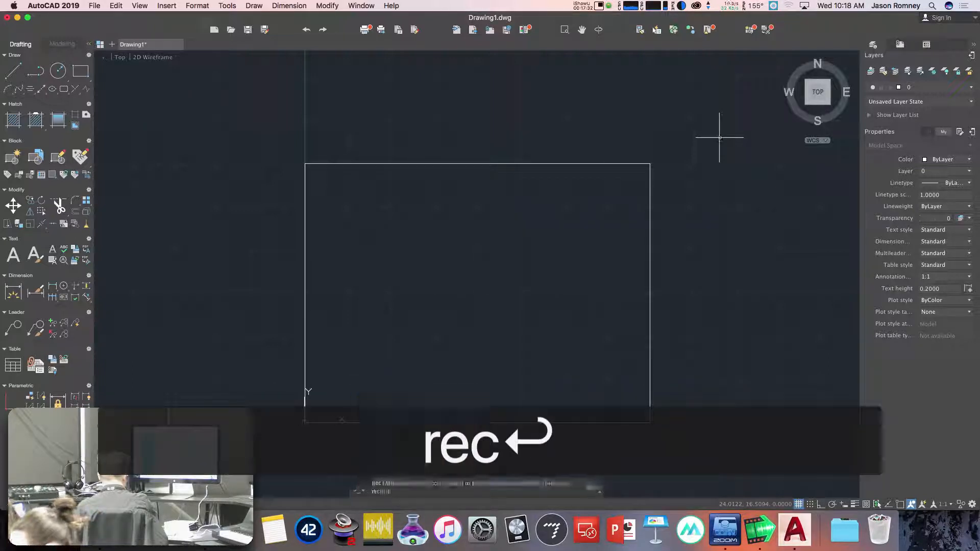
pyautogui.write('0,0')
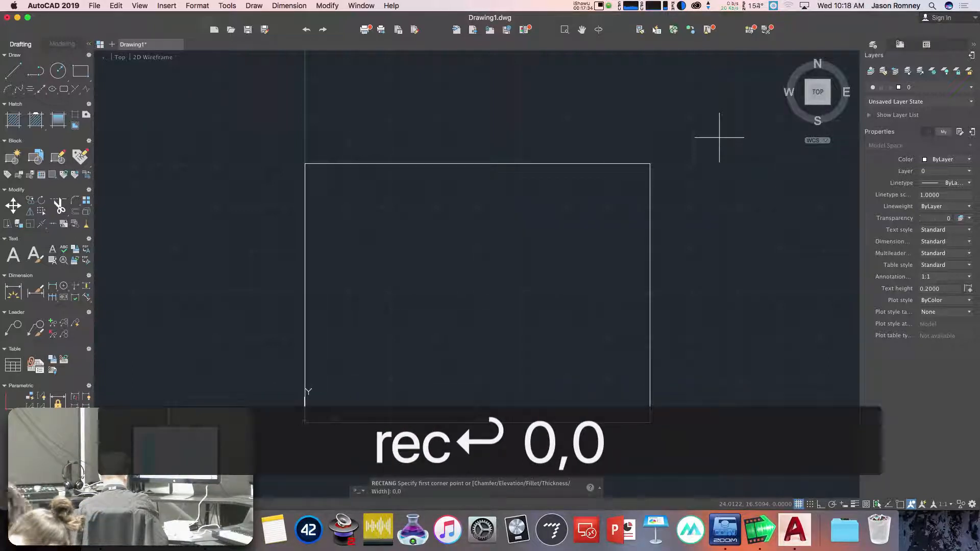
pyautogui.press('Return')
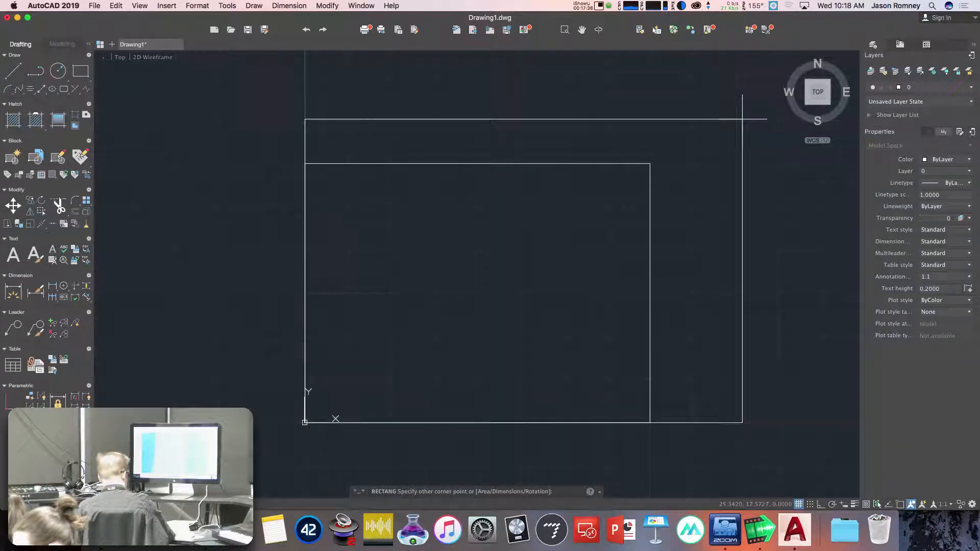
pyautogui.write('10,20')
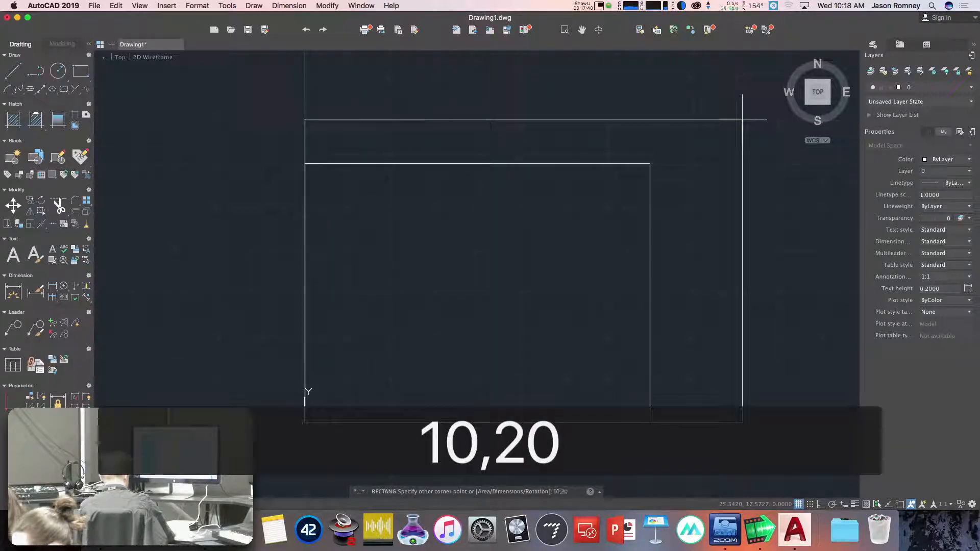
pyautogui.press('Return')
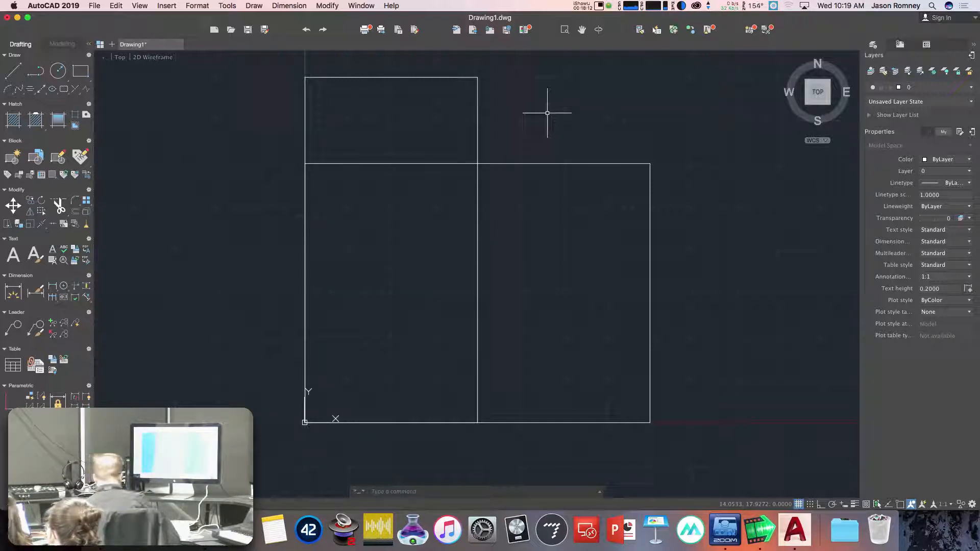
# Draw a rectangle with the RECTANG command from corner 10,20 to opposite corner 20,40
pyautogui.write('rec')
pyautogui.press('Return')
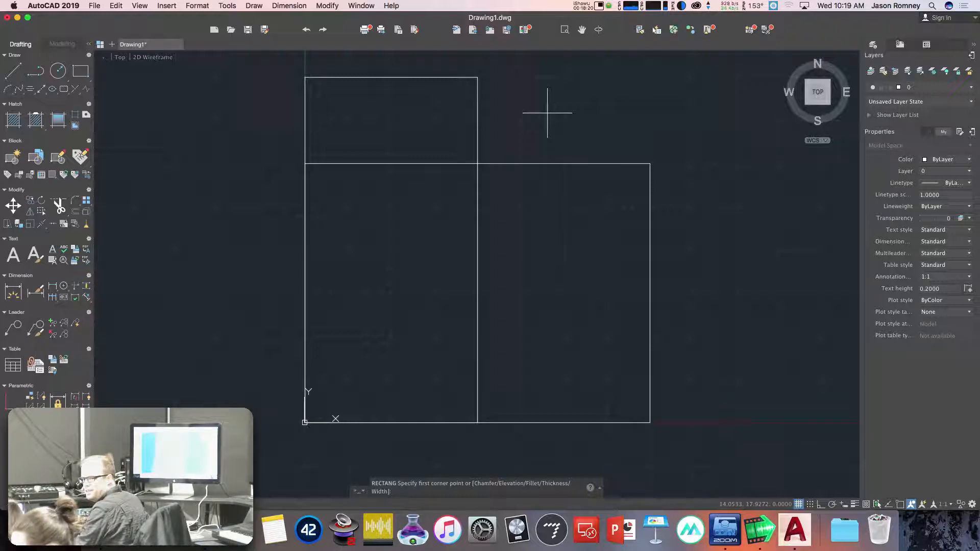
pyautogui.write('10')
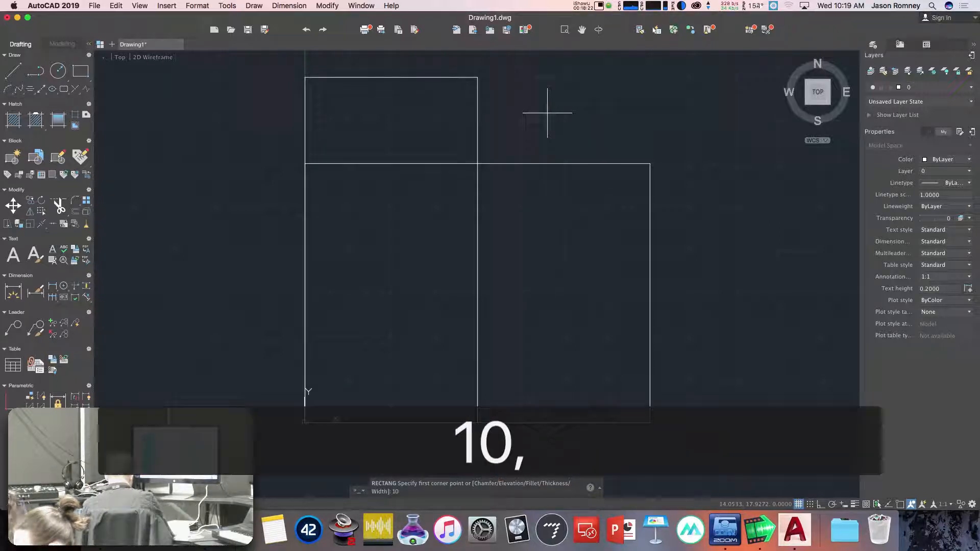
pyautogui.write(',20')
pyautogui.press('Return')
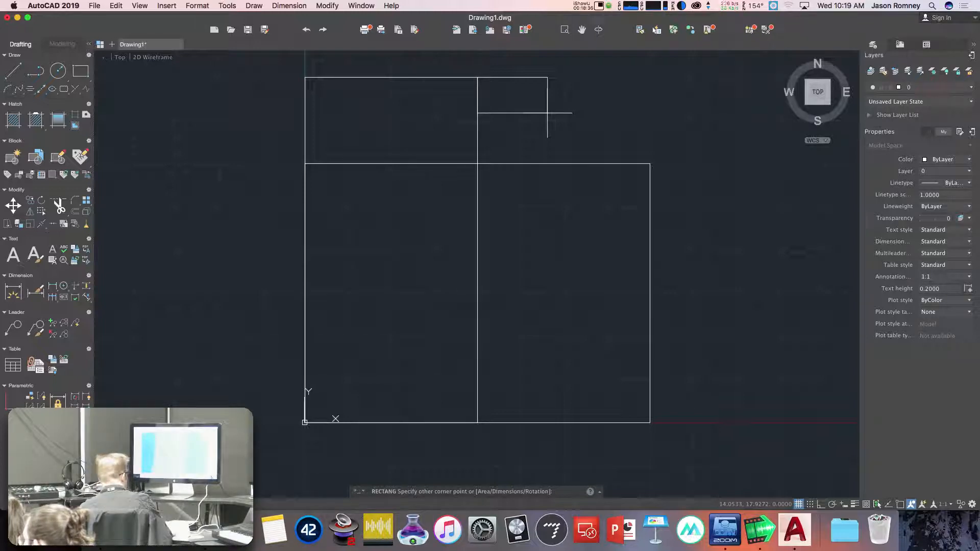
pyautogui.write('20')
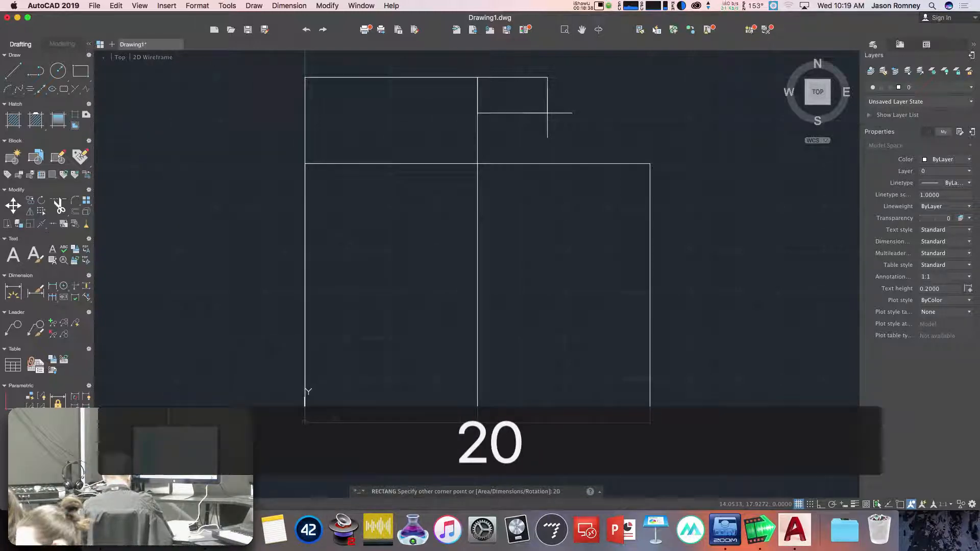
pyautogui.write(',40')
pyautogui.press('Return')
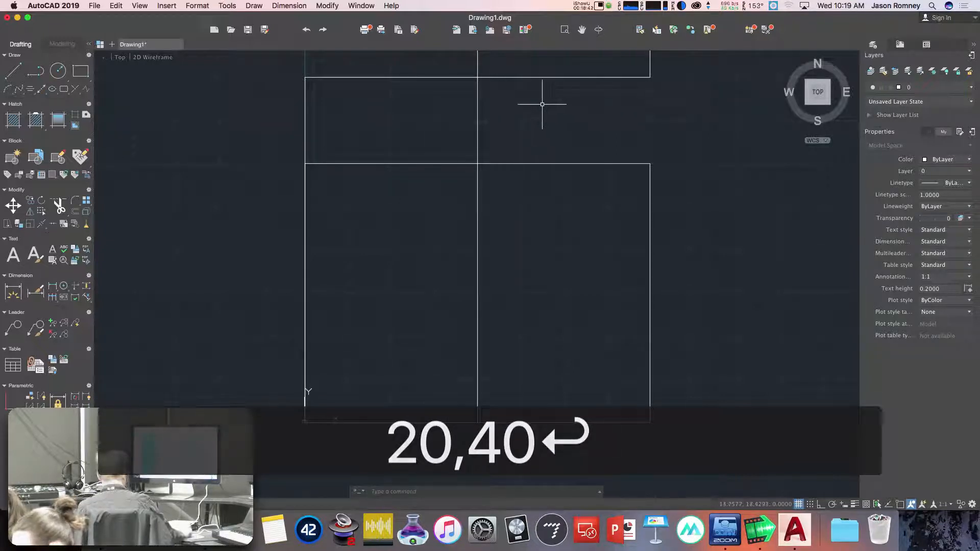
# Draw a rectangle from corner 0,0 to opposite corner -10,-20, using negative coordinates
pyautogui.scroll(-5, 556, 111)
pyautogui.moveTo(556, 111)
pyautogui.mouseDown(button='middle')
pyautogui.moveTo(473, 457)
pyautogui.moveTo(473, 278)
pyautogui.mouseUp(button='middle')
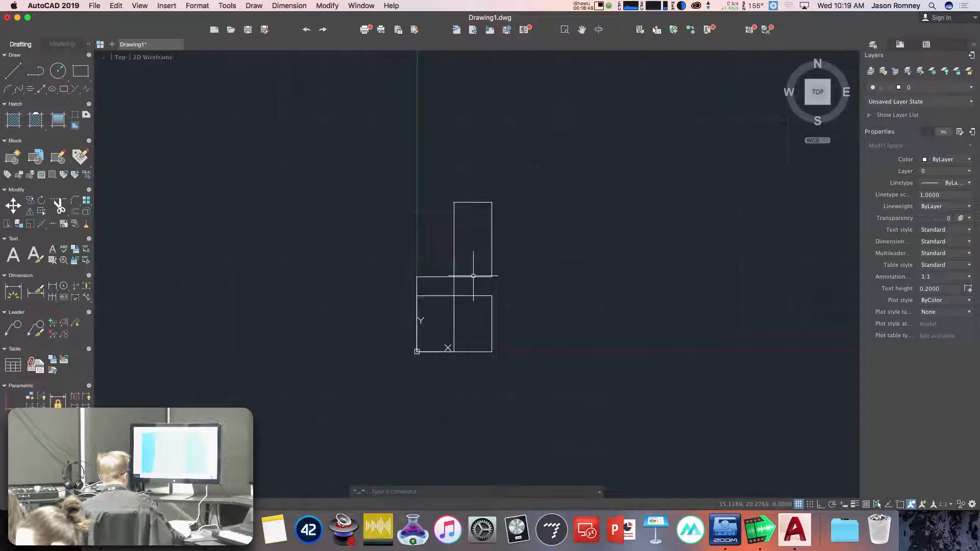
pyautogui.scroll(3, 475, 276)
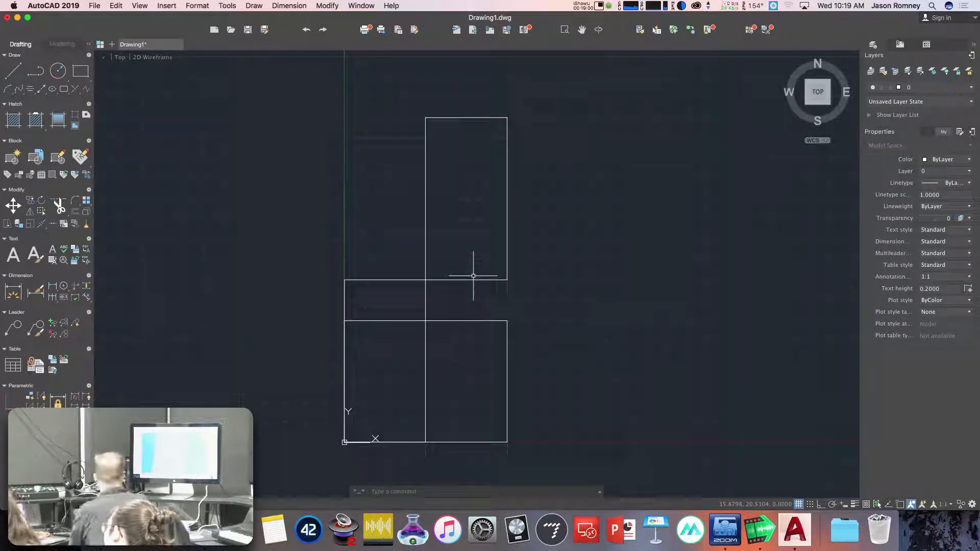
pyautogui.write('rec')
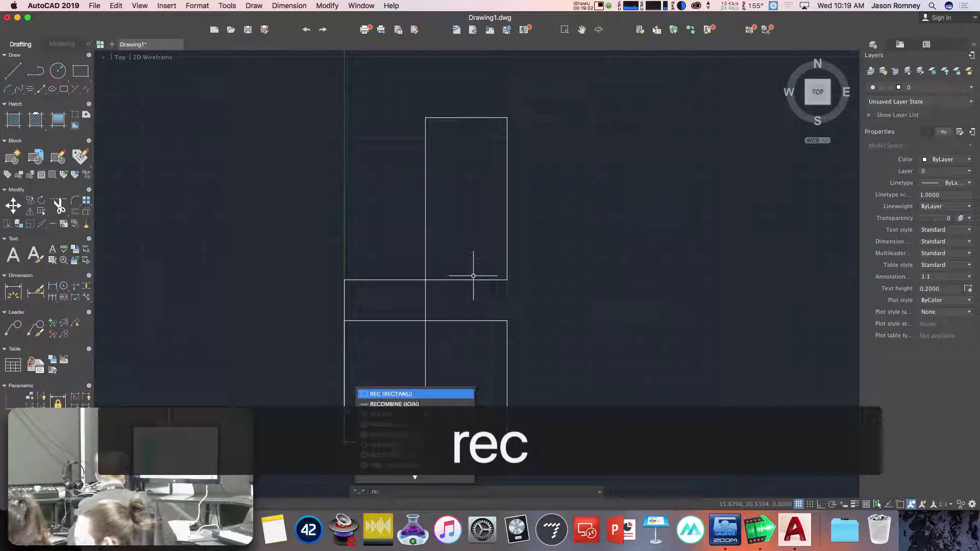
pyautogui.press('Return')
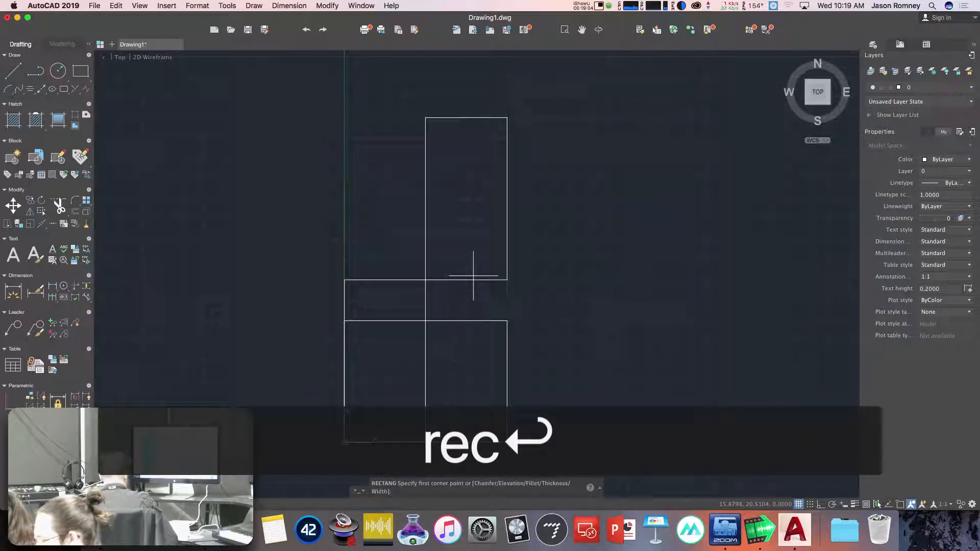
pyautogui.write('0,0')
pyautogui.press('Return')
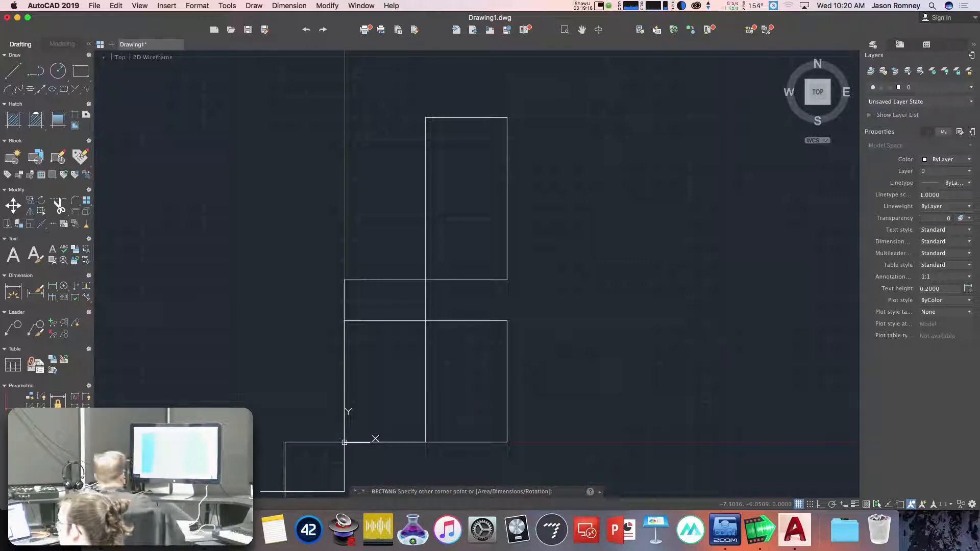
pyautogui.write('-1')
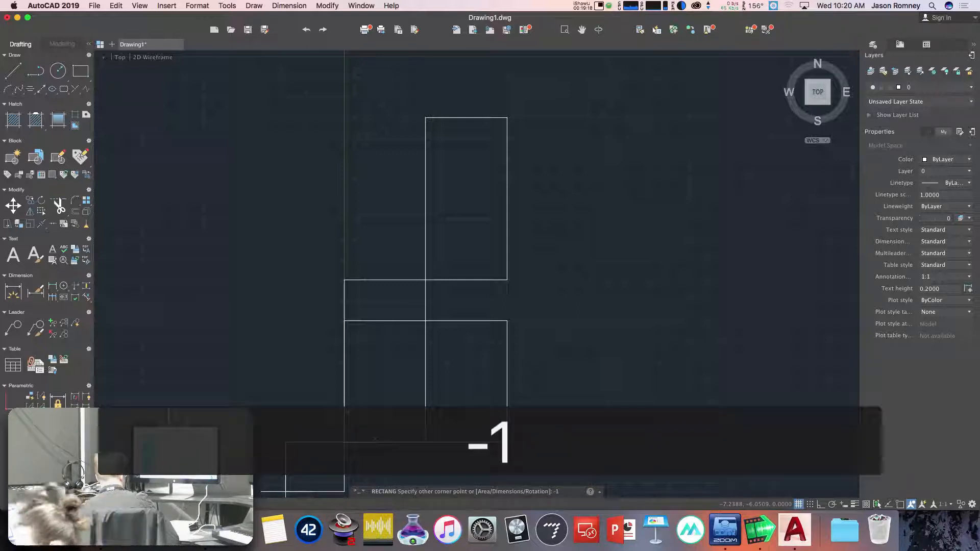
pyautogui.write('0,')
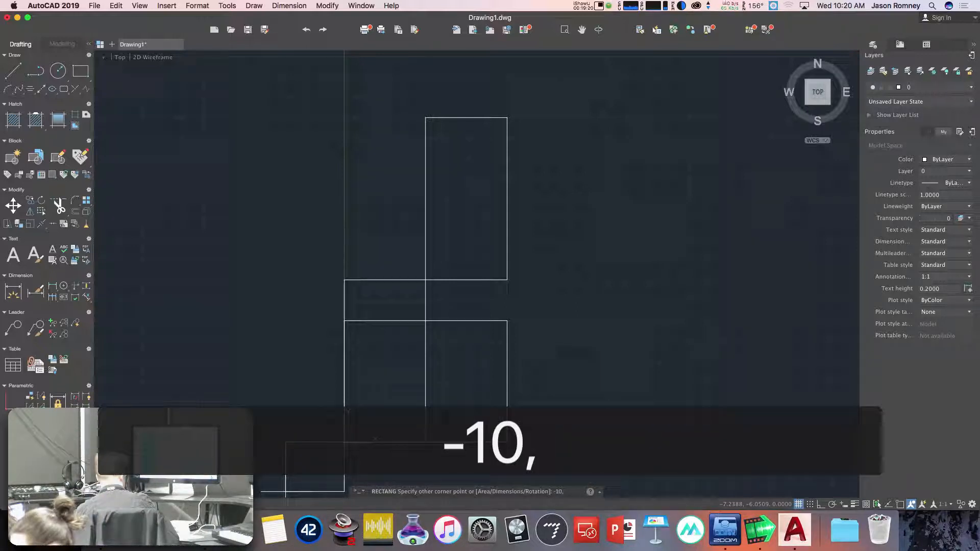
pyautogui.write('-20')
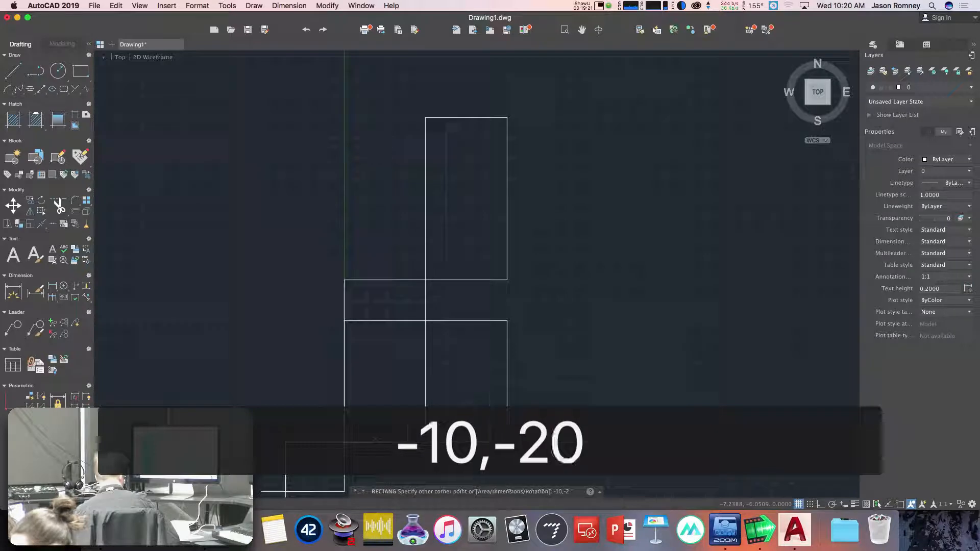
pyautogui.press('Return')
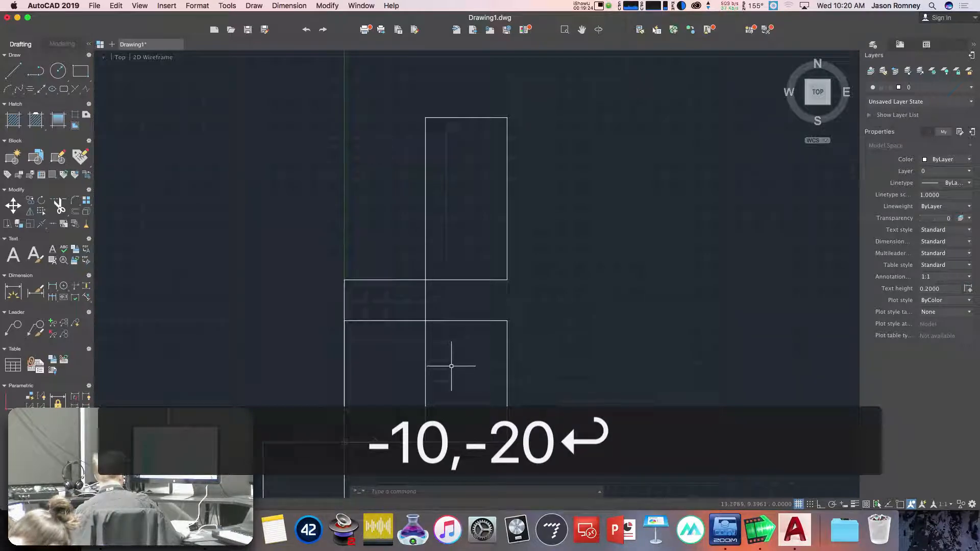
# Erase the 20 by 15 rectangle that overlaps the tall rectangle at the origin
pyautogui.moveTo(453, 367); pyautogui.dragTo(514, 231, button='middle')
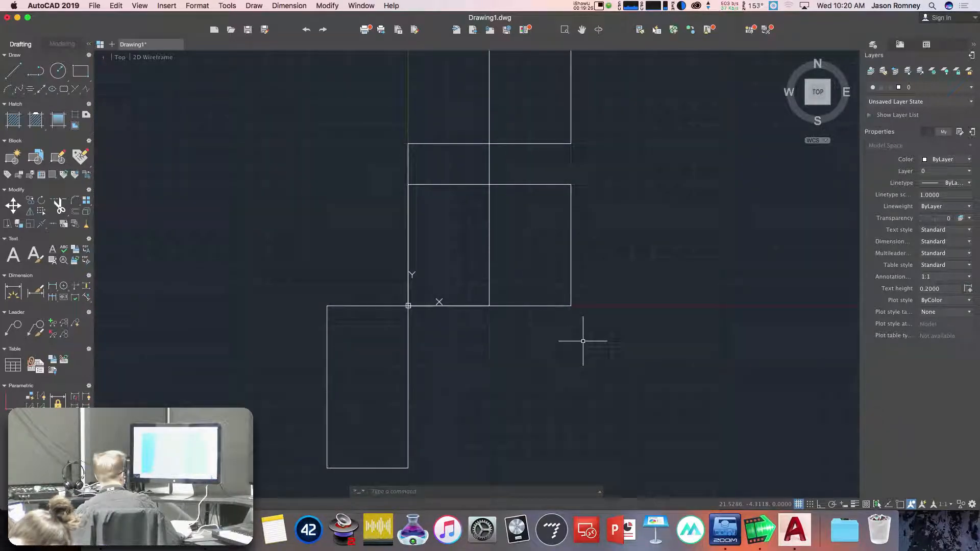
pyautogui.click(571, 290)
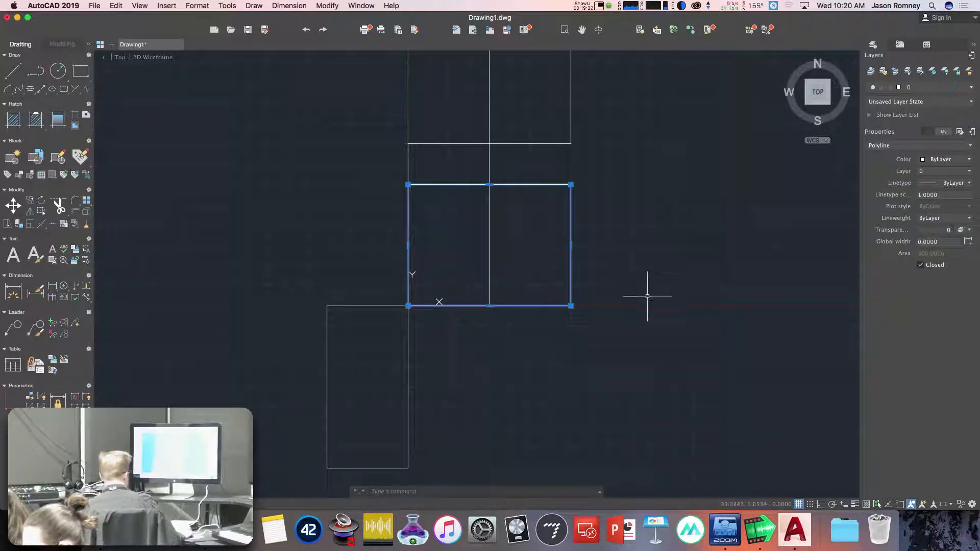
pyautogui.write('e')
pyautogui.press('Return')
# Erase all remaining objects in the drawing with the ERASE command's all selection
pyautogui.scroll(-1, 598, 357)
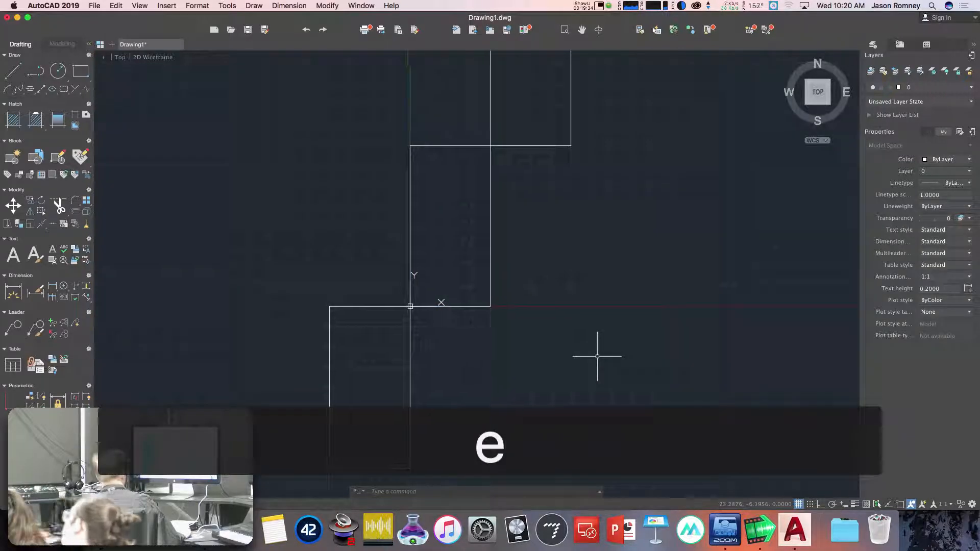
pyautogui.scroll(-2, 598, 356)
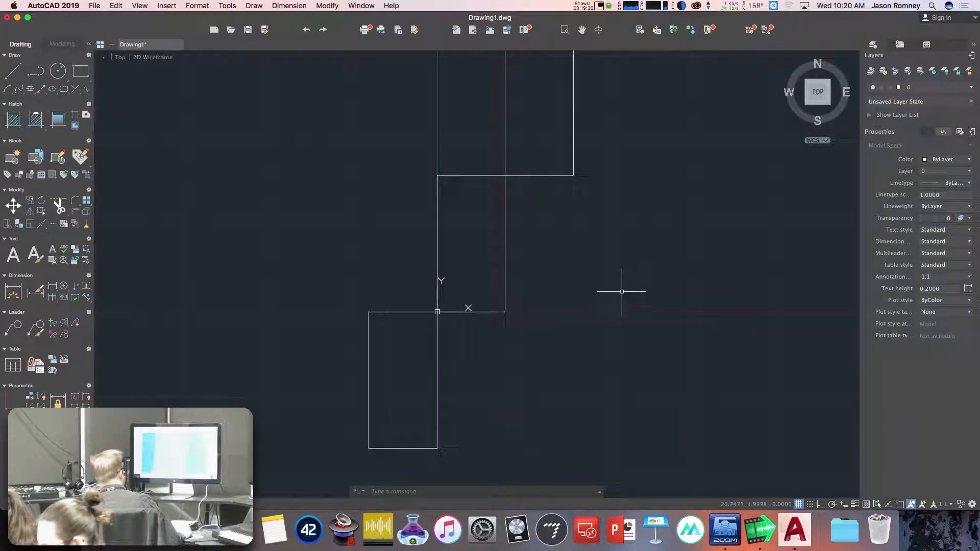
pyautogui.moveTo(626, 289); pyautogui.dragTo(599, 316, button='middle')
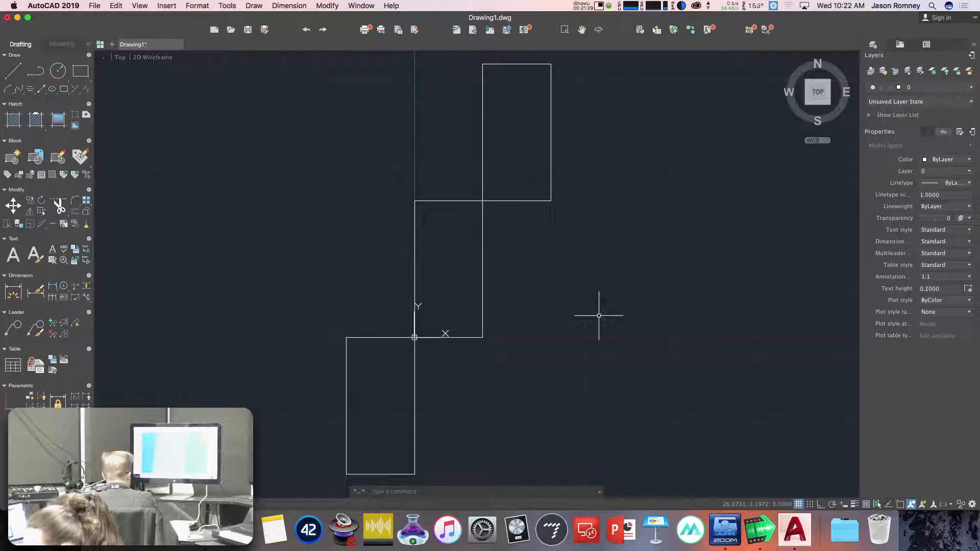
pyautogui.write('e')
pyautogui.press('Return')
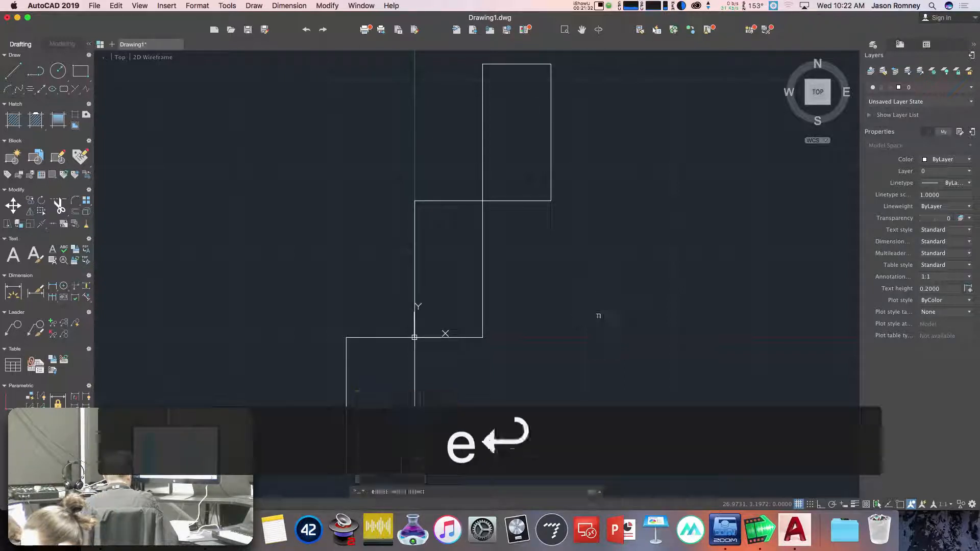
pyautogui.write('all')
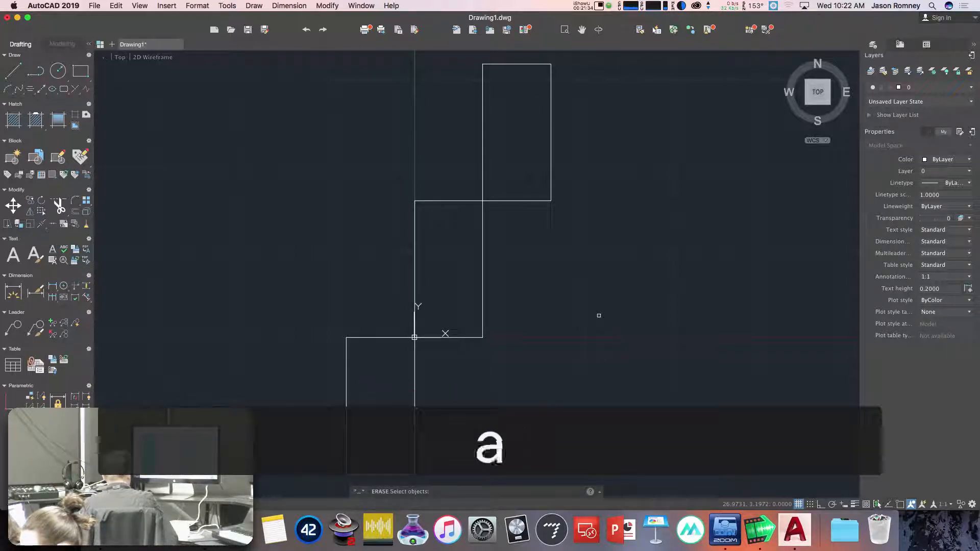
pyautogui.press('Return')
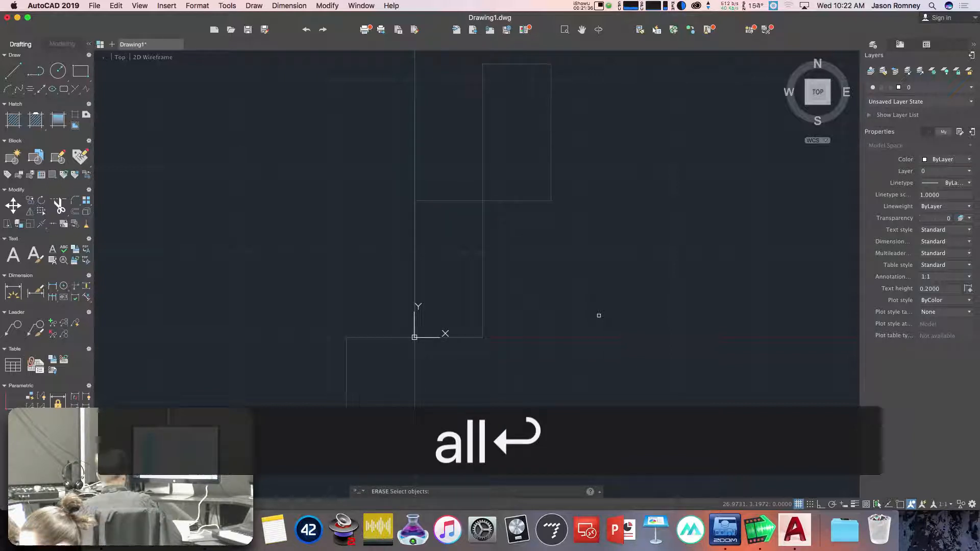
pyautogui.press('Return')
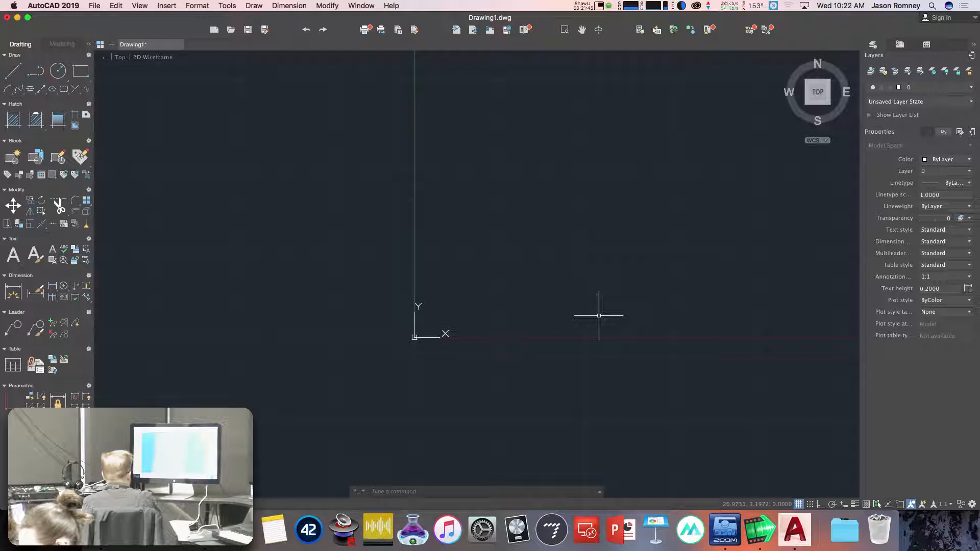
# Draw a circle with the CIRCLE command, centred at 0,0 with a radius of 2
pyautogui.write('cir')
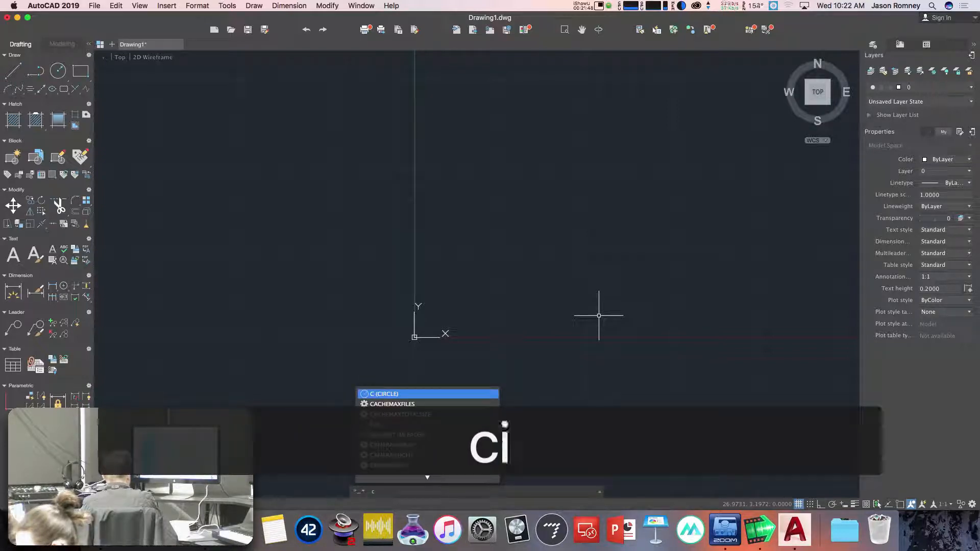
pyautogui.press('BackSpace')
pyautogui.press('BackSpace')
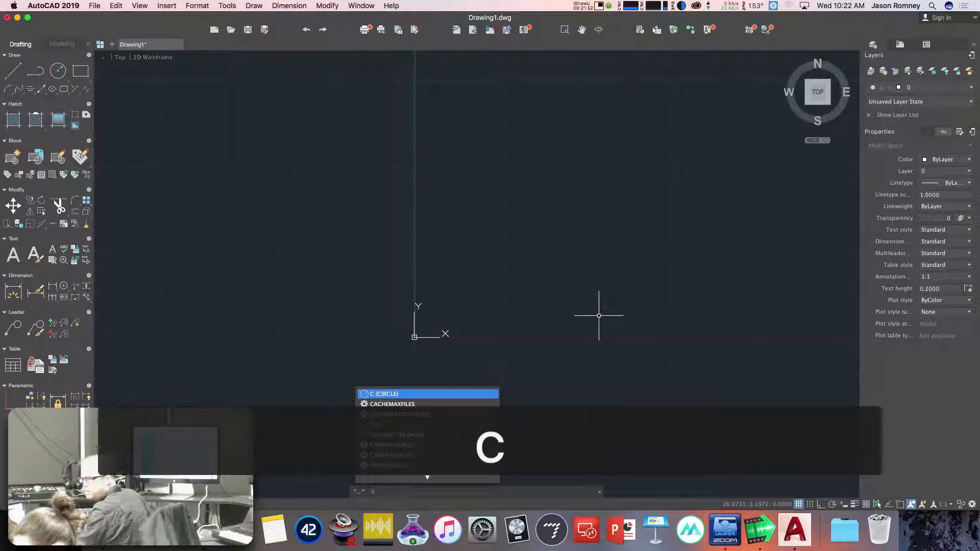
pyautogui.press('Return')
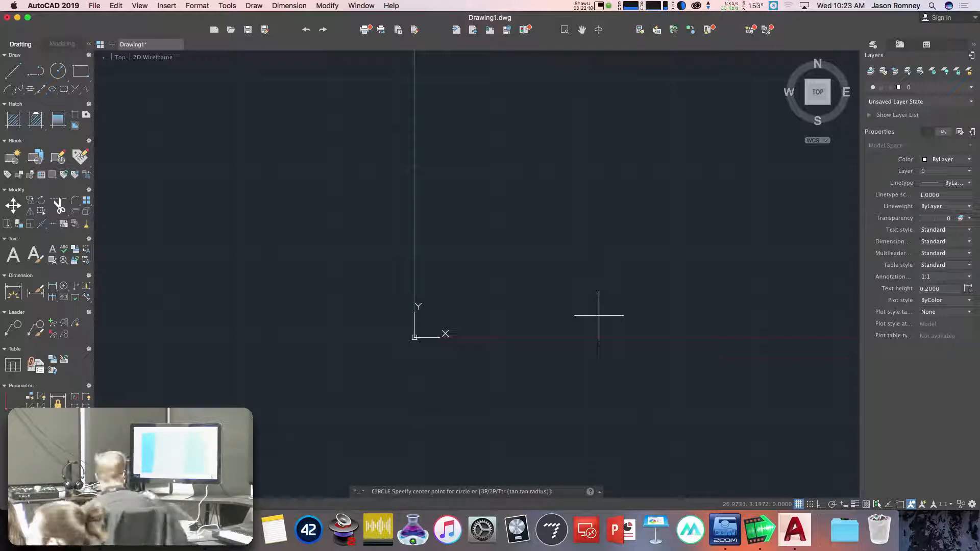
pyautogui.write('0,0')
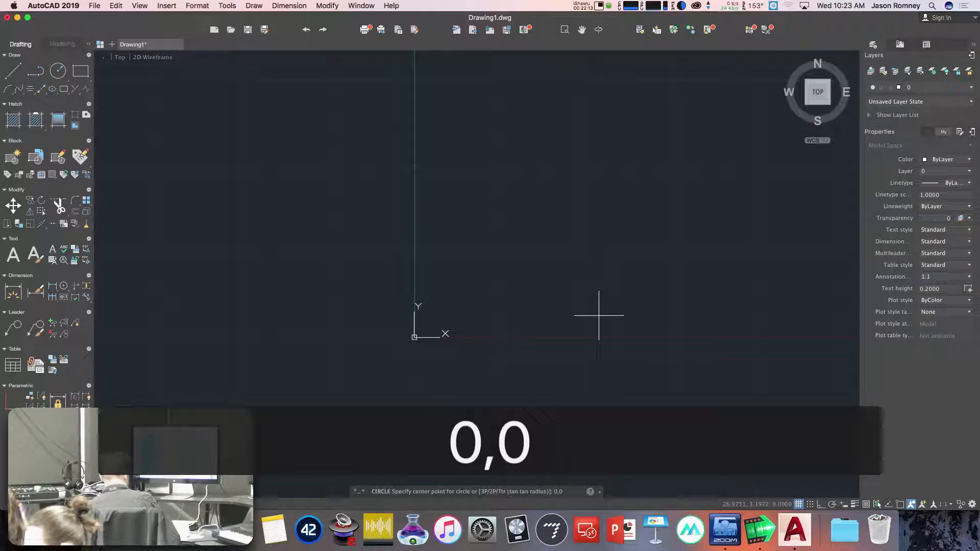
pyautogui.press('Return')
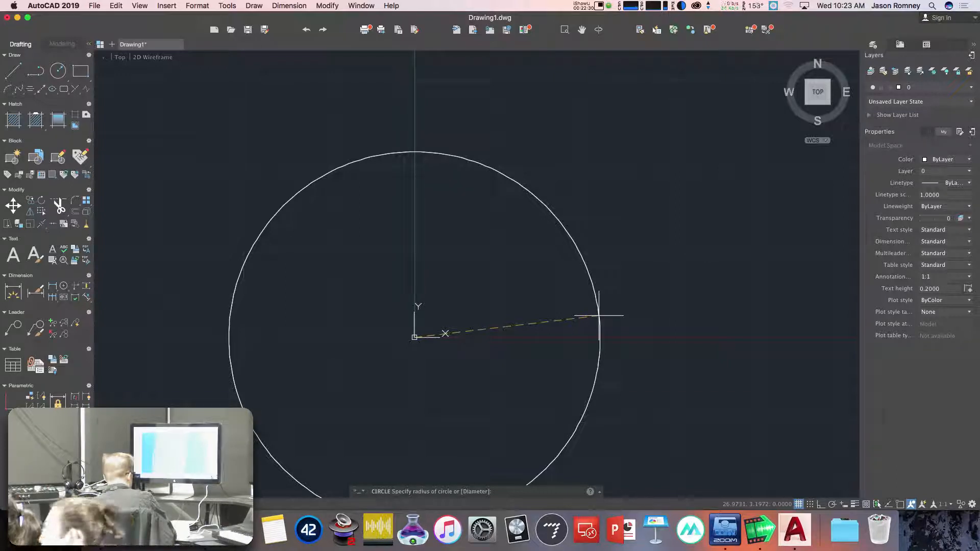
pyautogui.write('2')
pyautogui.press('Return')
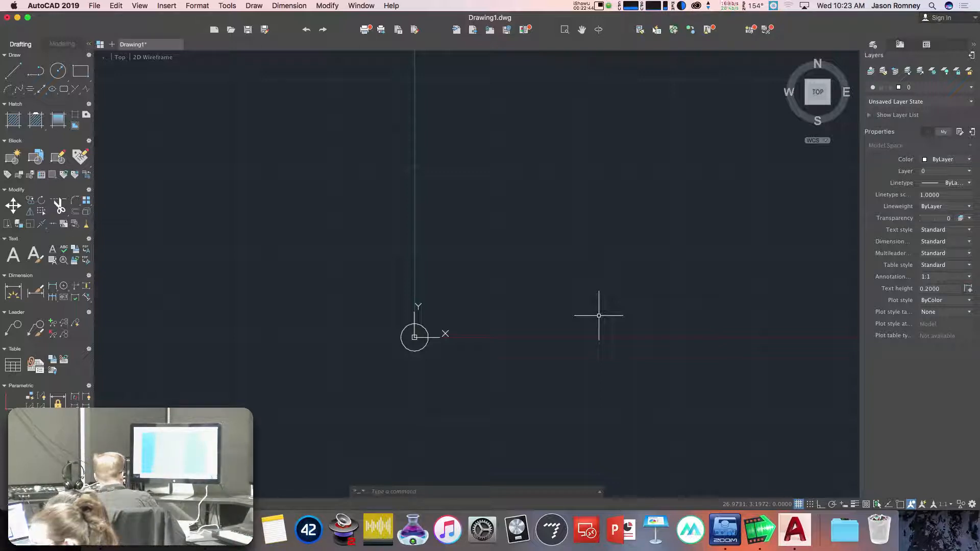
# Draw a circle with the CIRCLE command, centred at 0,0 with a diameter of 8
pyautogui.write('c')
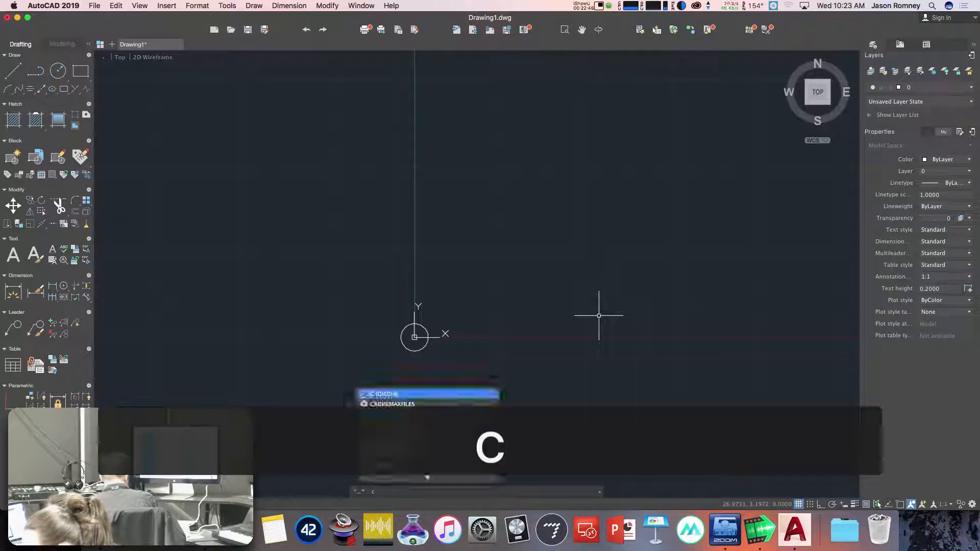
pyautogui.press('Return')
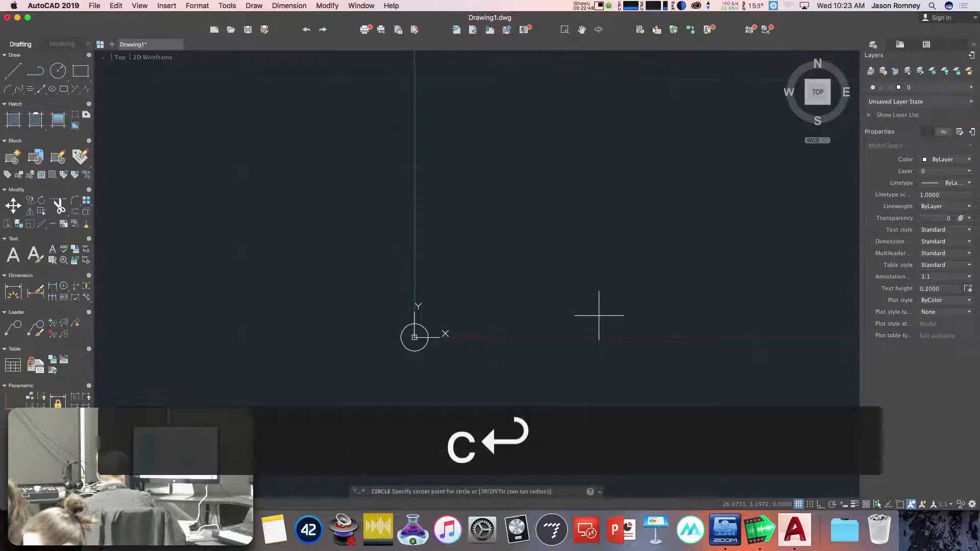
pyautogui.write('0,0')
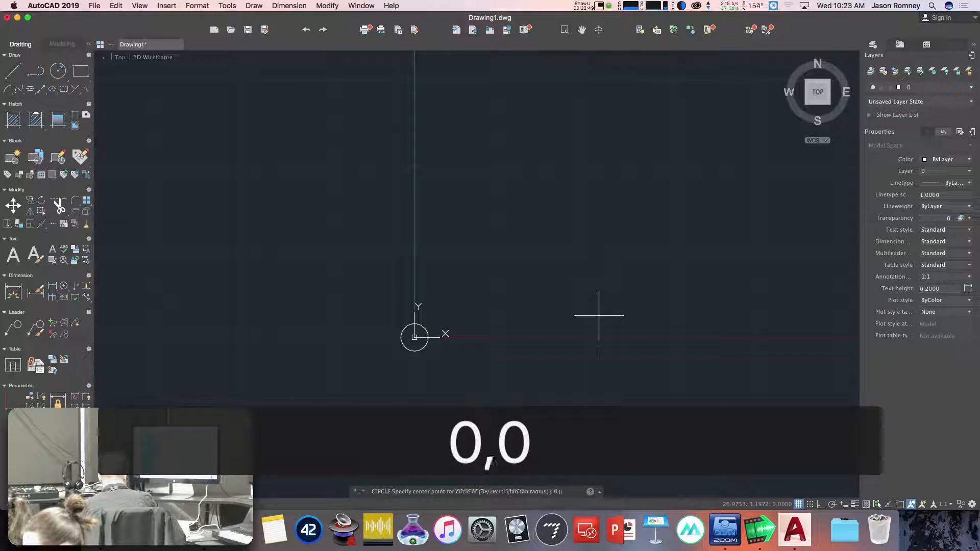
pyautogui.press('Return')
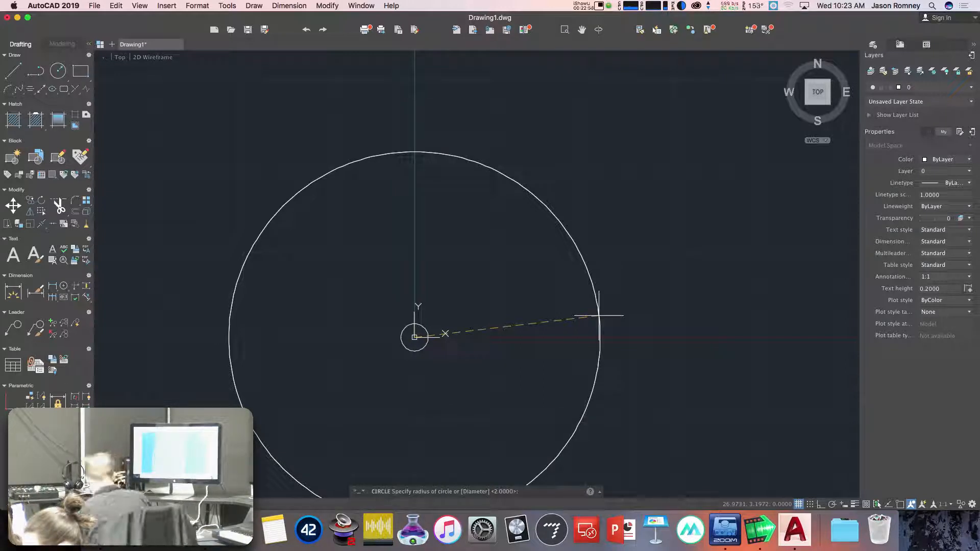
pyautogui.write('d')
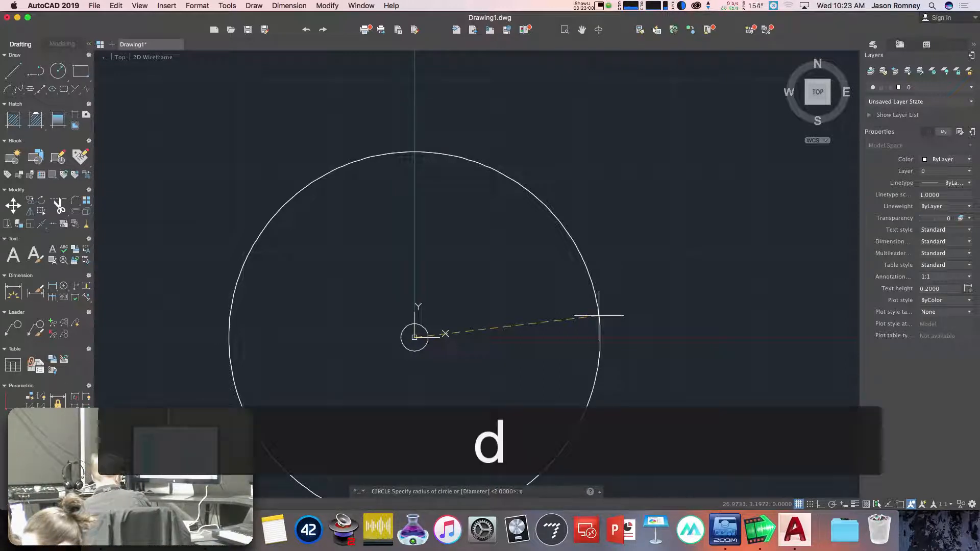
pyautogui.press('Return')
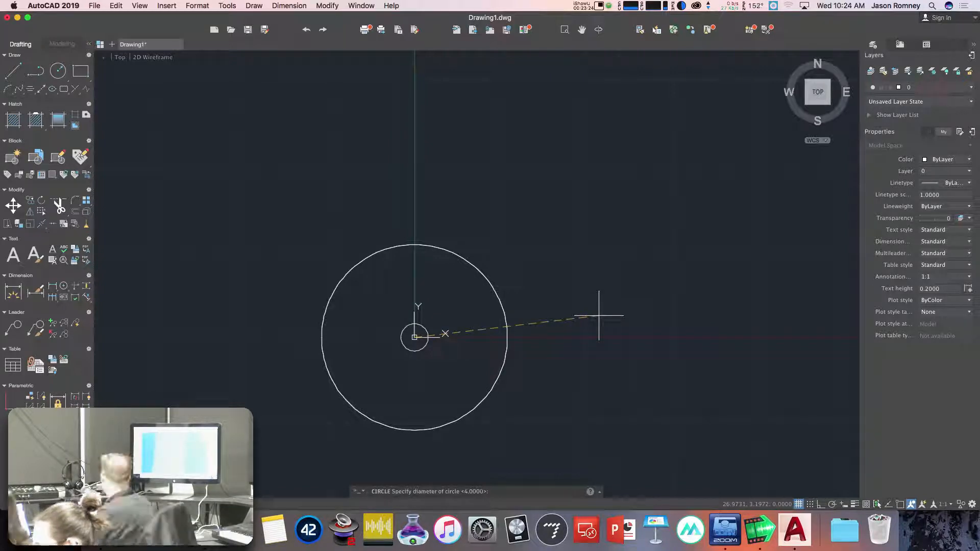
pyautogui.write('8')
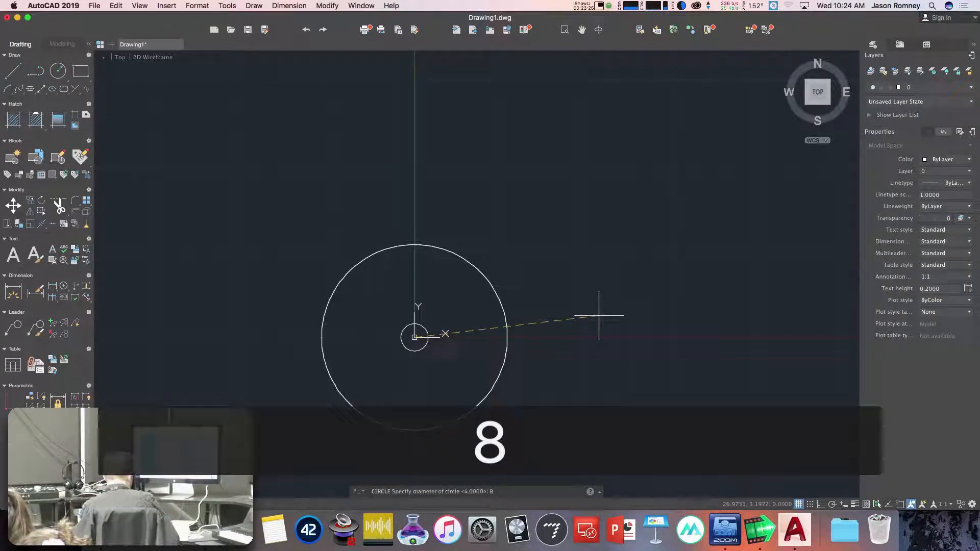
pyautogui.press('Return')
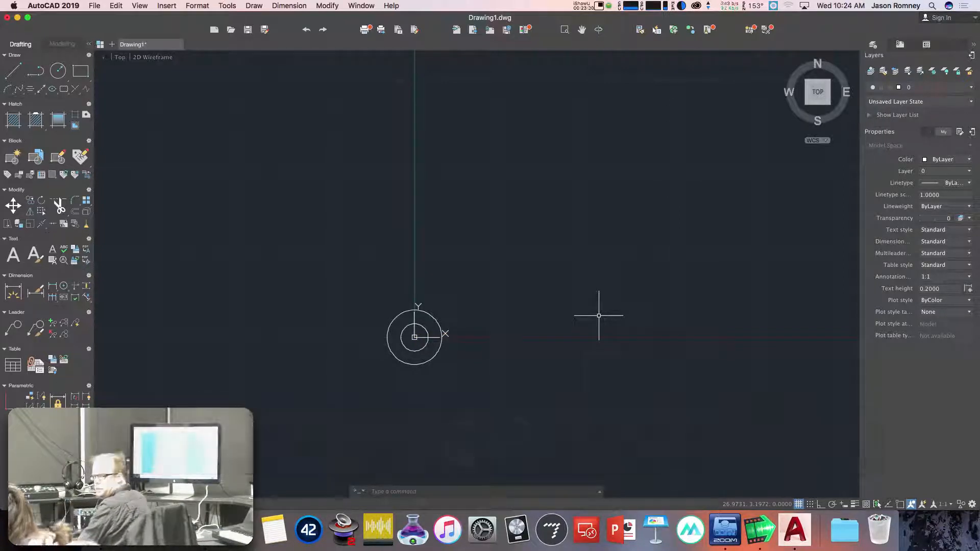
# Draw a circle with the CIRCLE command, centred at 0,4 with a radius of 2
pyautogui.write('z')
pyautogui.press('space')
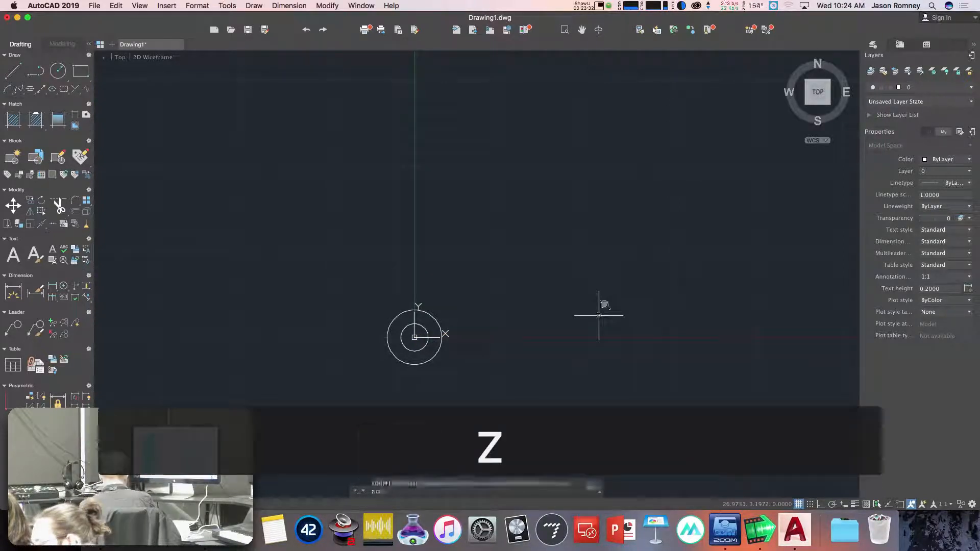
pyautogui.write('e')
pyautogui.press('space')
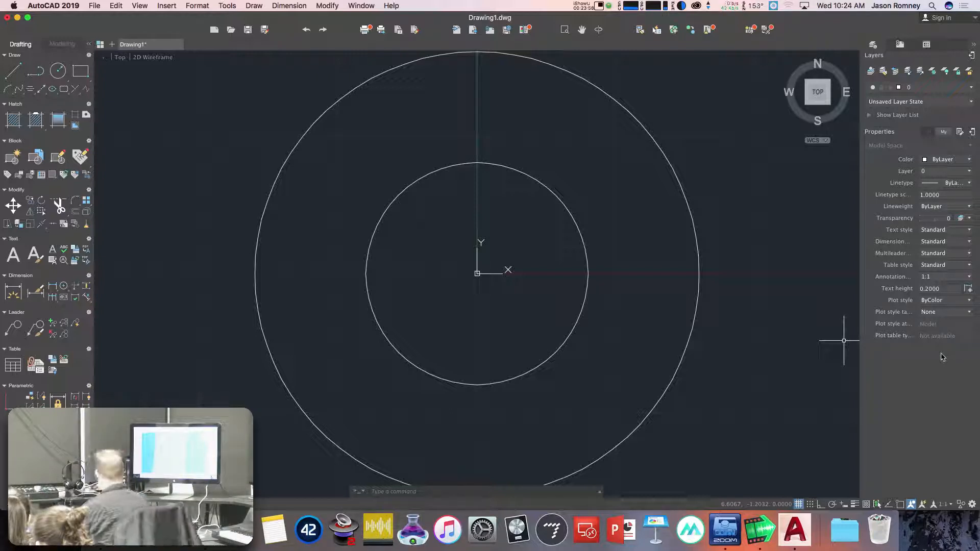
pyautogui.write('c')
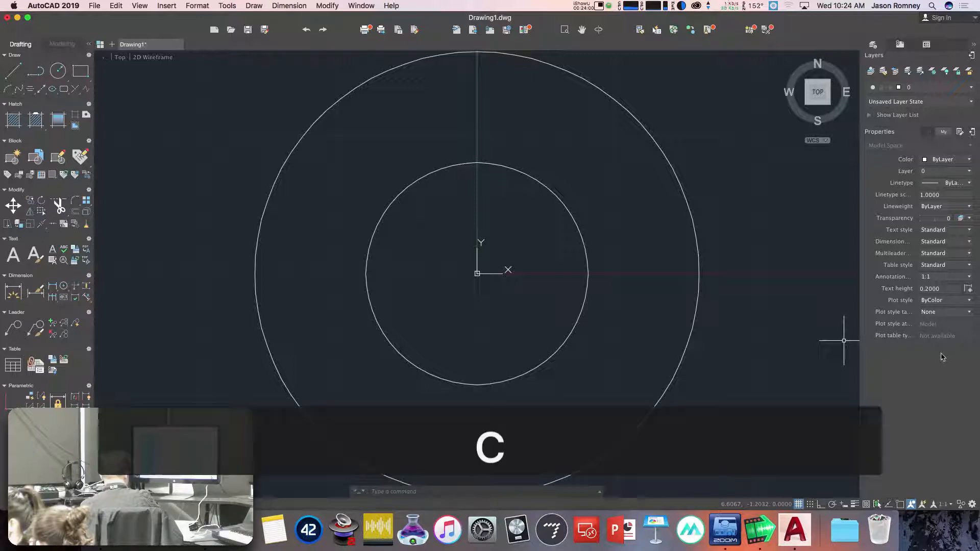
pyautogui.press('Return')
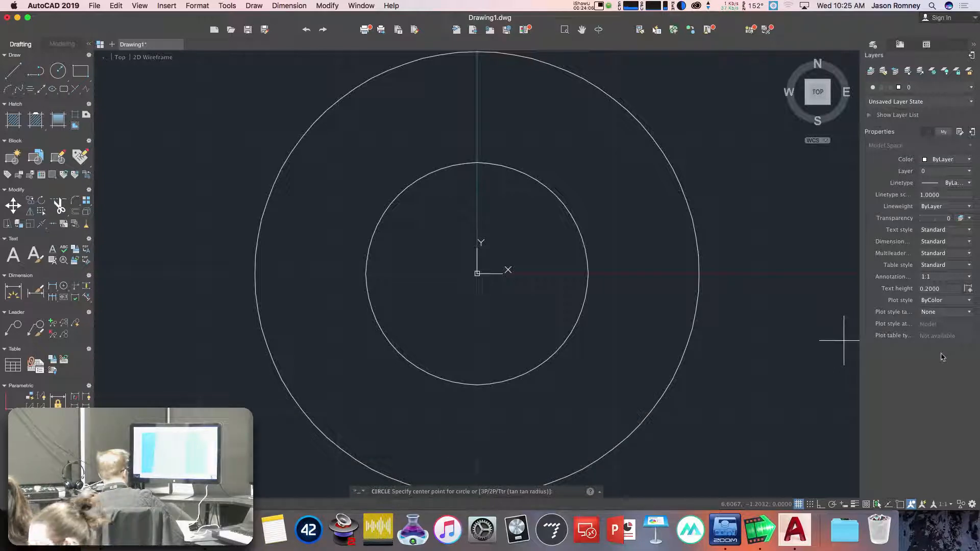
pyautogui.write('0,')
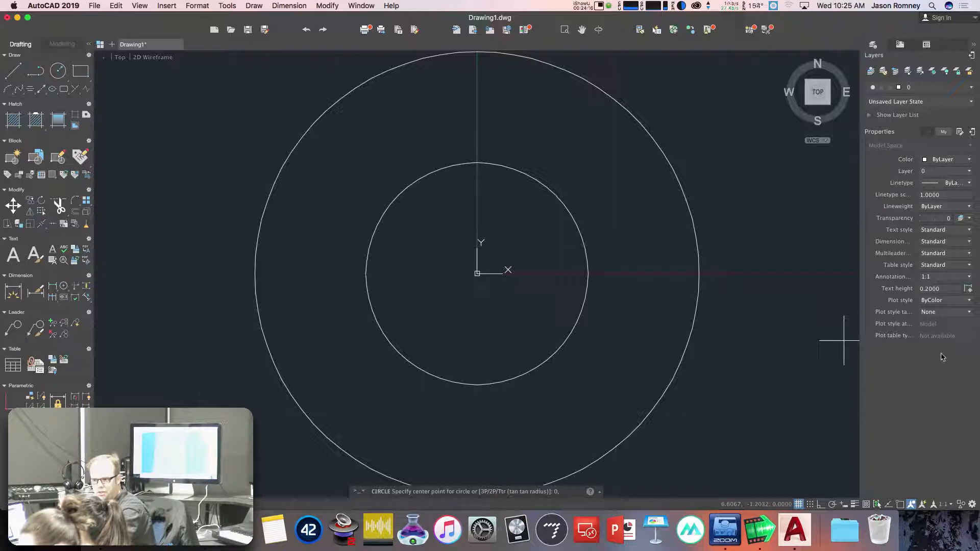
pyautogui.write('4')
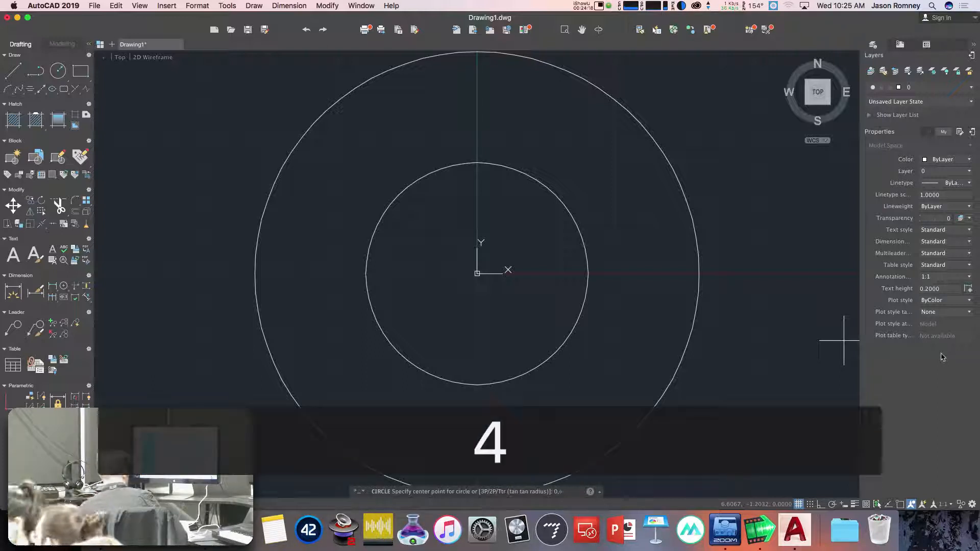
pyautogui.press('Return')
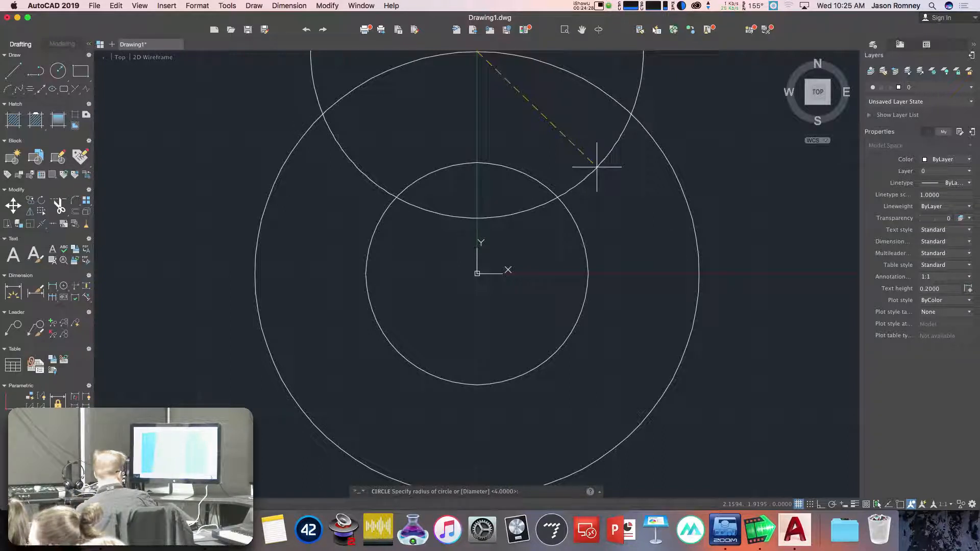
pyautogui.write('2')
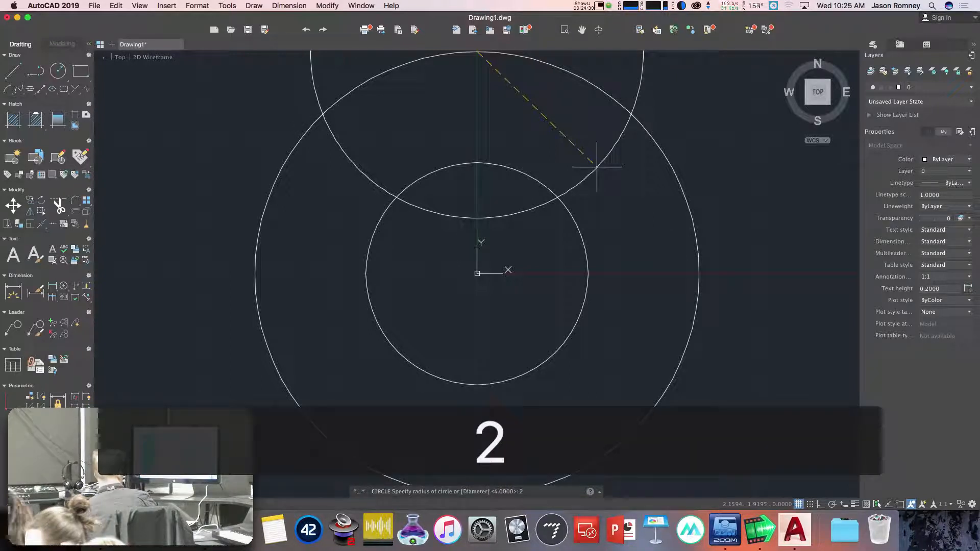
pyautogui.press('Return')
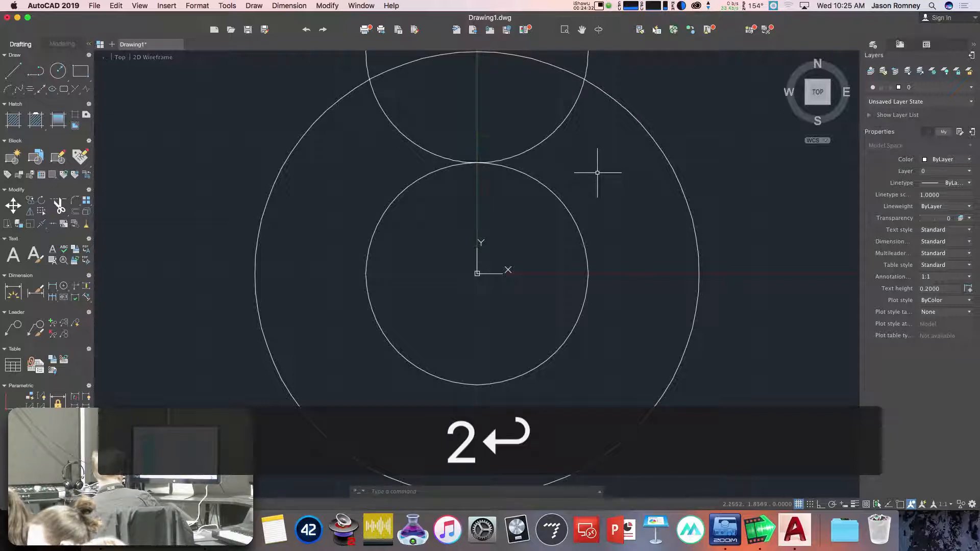
pyautogui.scroll(-3, 597, 167)
pyautogui.moveTo(599, 172); pyautogui.dragTo(564, 225, button='middle')
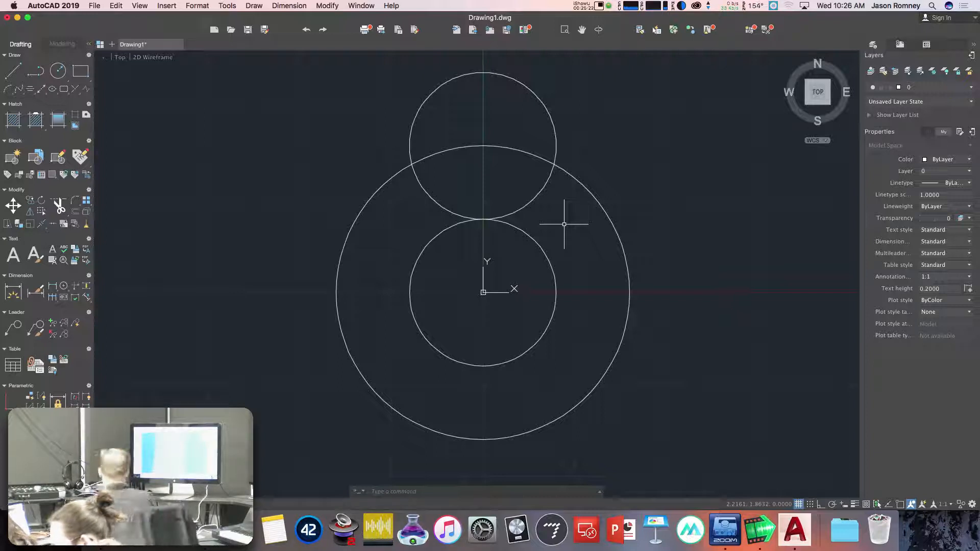
pyautogui.write('c')
pyautogui.press('Return')
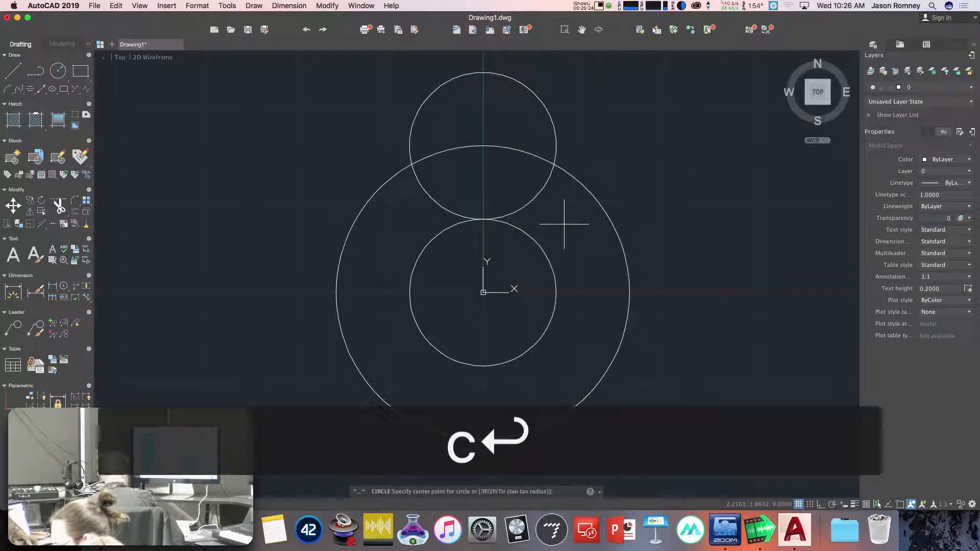
pyautogui.write('0,2.5')
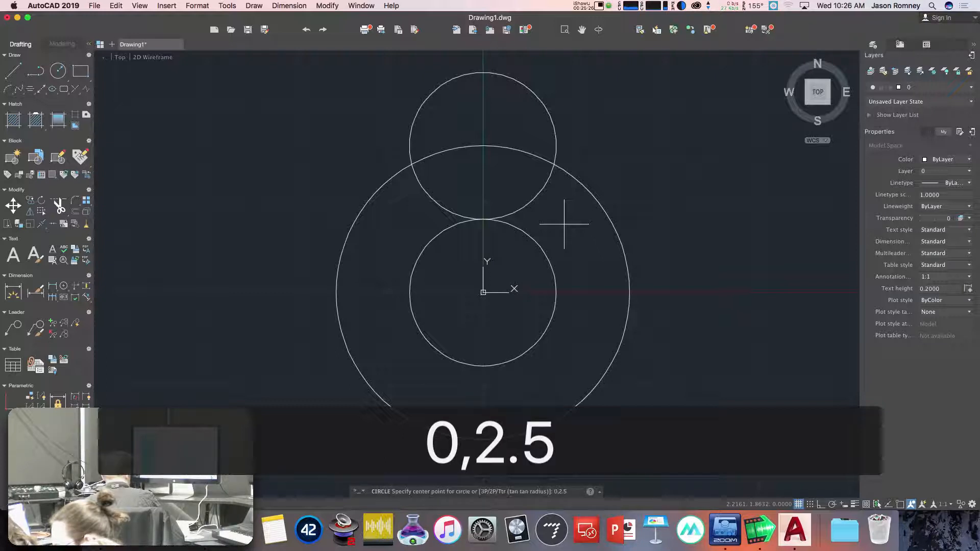
pyautogui.press('Return')
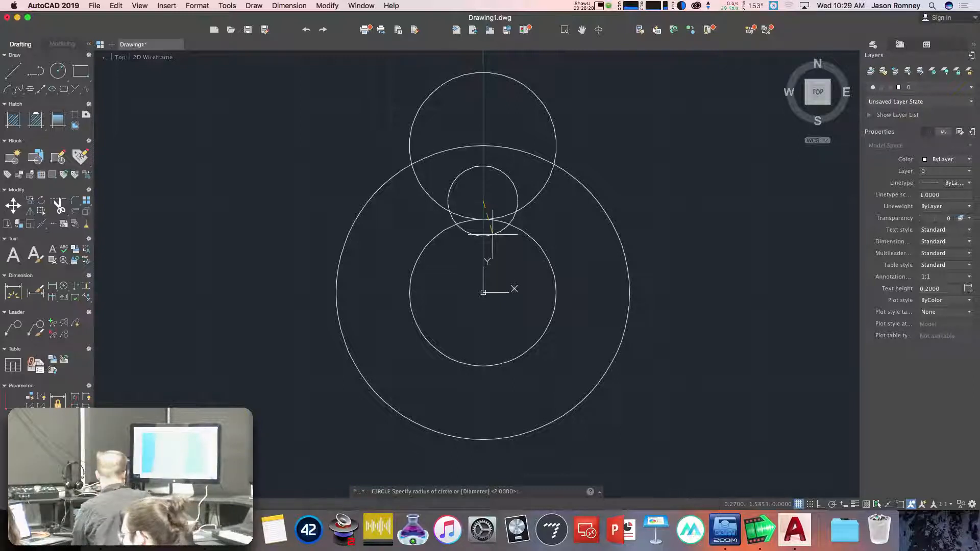
pyautogui.press('Escape')
pyautogui.press('Escape')
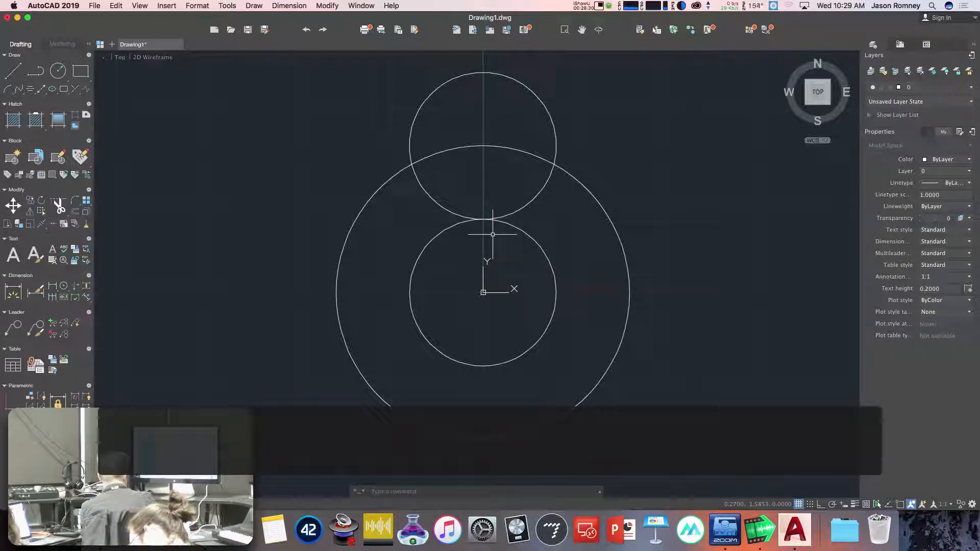
# Erase all the circles in the drawing with the ERASE command's all selection
pyautogui.write('e')
pyautogui.press('space')
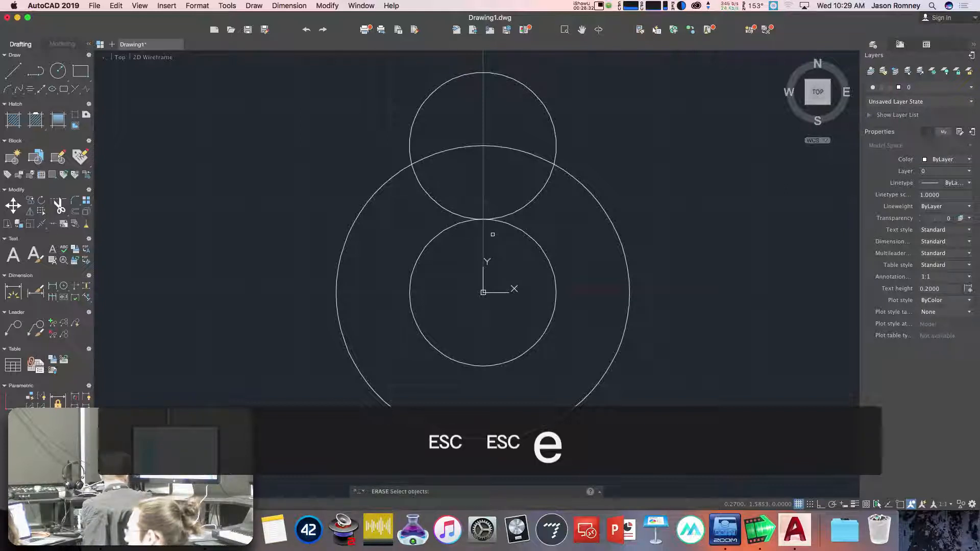
pyautogui.write('all')
pyautogui.press('Return')
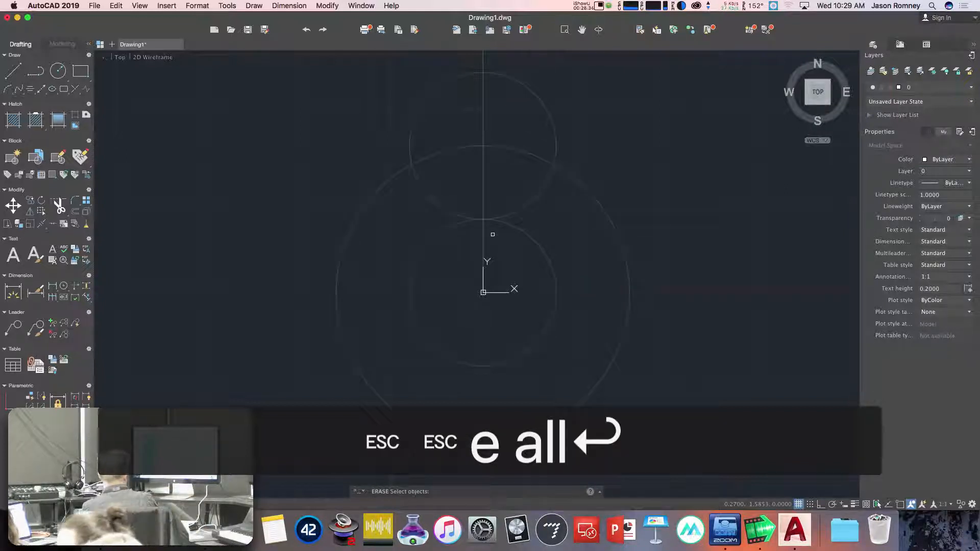
pyautogui.press('Return')
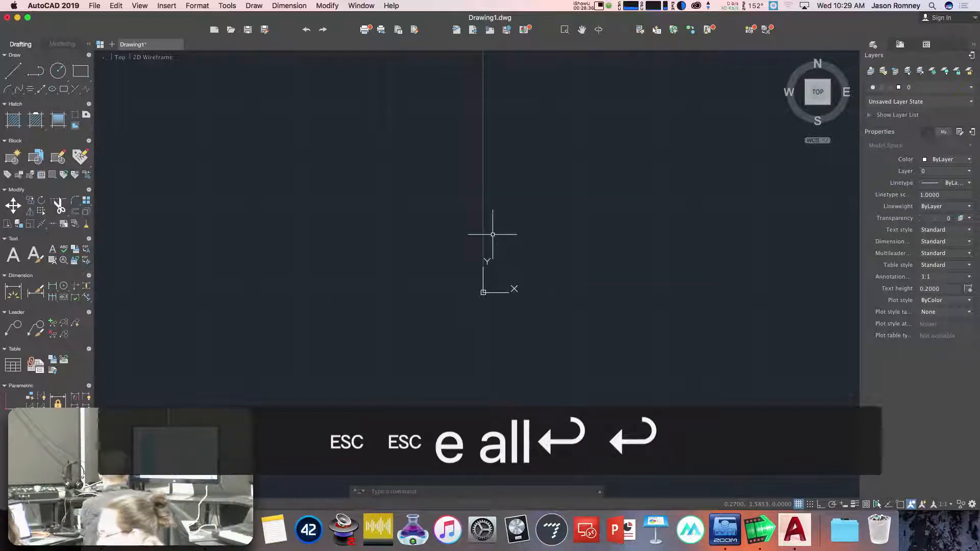
# Switch to Safari and review the System Diagram Blocks Assignment's instructions, permitted commands and block symbols
pyautogui.press('super+Tab')
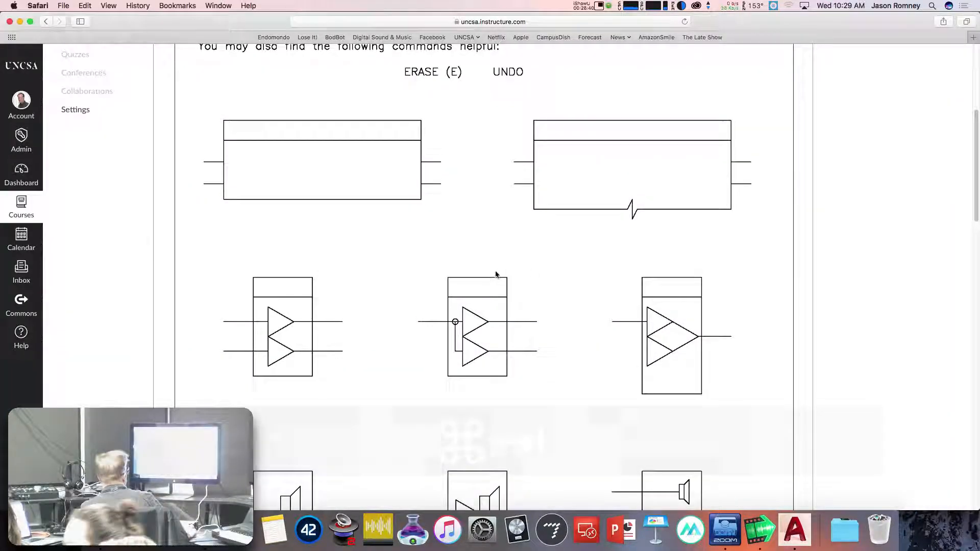
pyautogui.scroll(5, 496, 276)
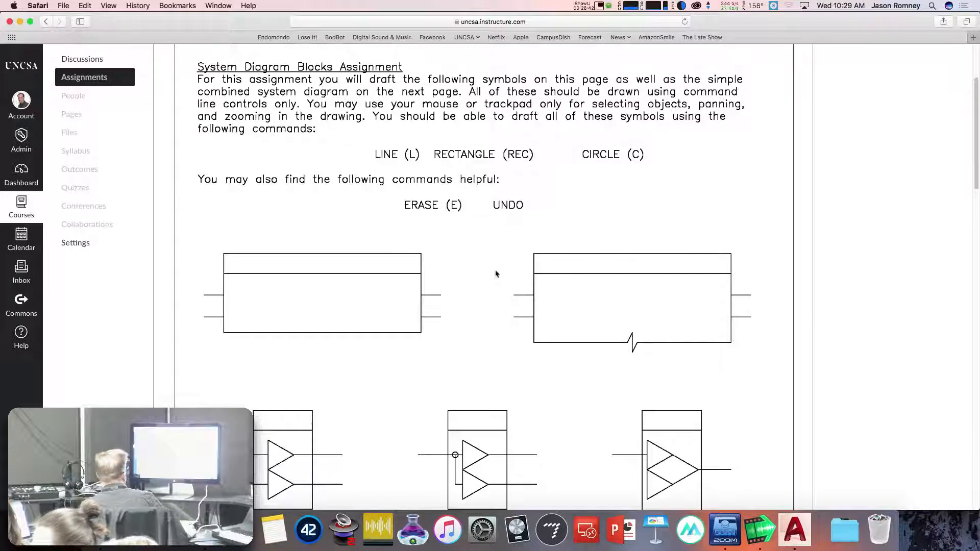
pyautogui.scroll(5, 496, 274)
pyautogui.scroll(-5, 496, 274)
pyautogui.scroll(2, 496, 274)
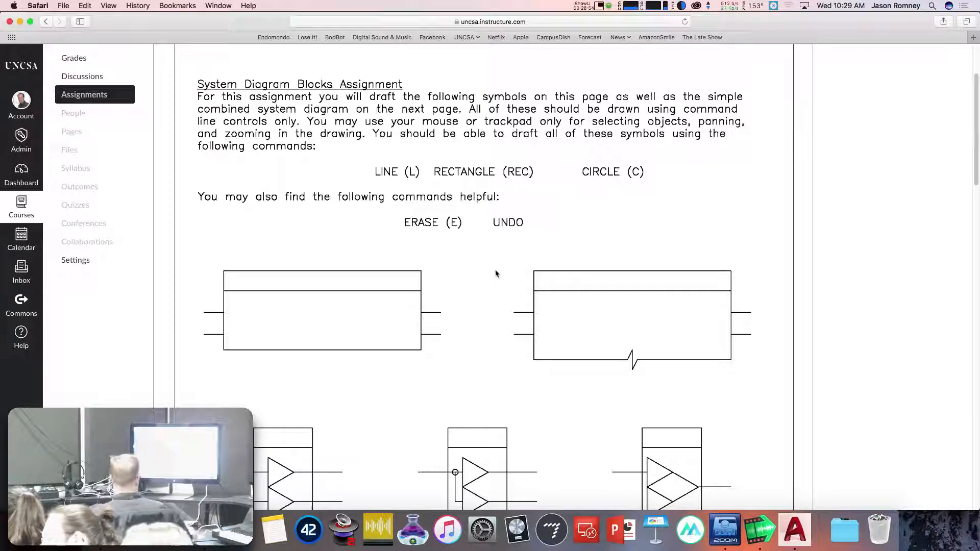
pyautogui.scroll(-1, 503, 299)
pyautogui.scroll(-2, 502, 299)
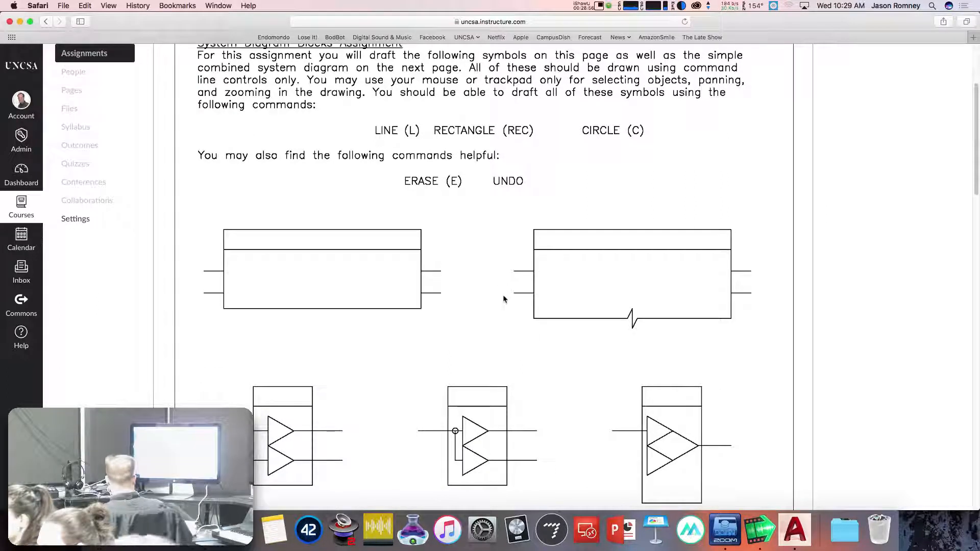
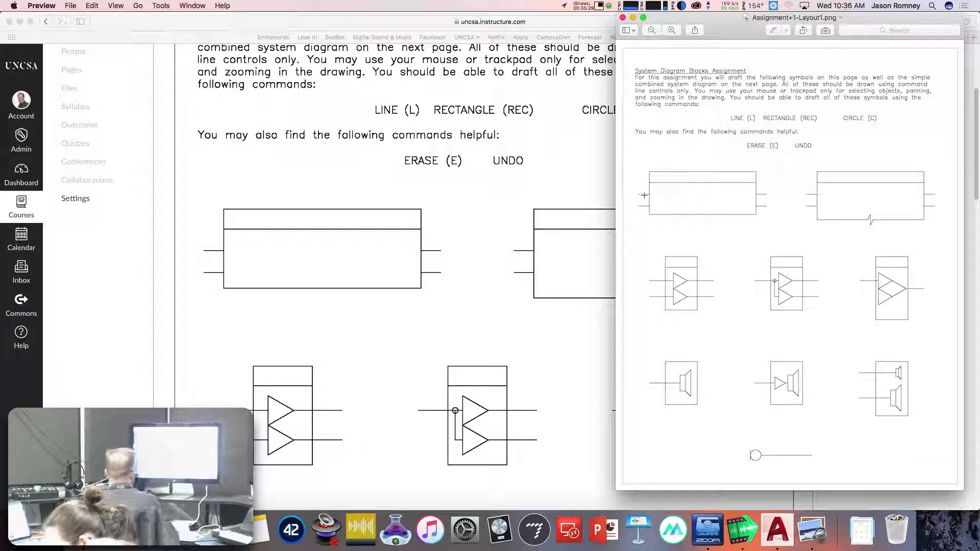
# Switch to AutoCAD and draw a rectangle with the RECTANG command from corner 0,0 to corner 20,10
pyautogui.press('super+Tab')
pyautogui.press('super+Tab')
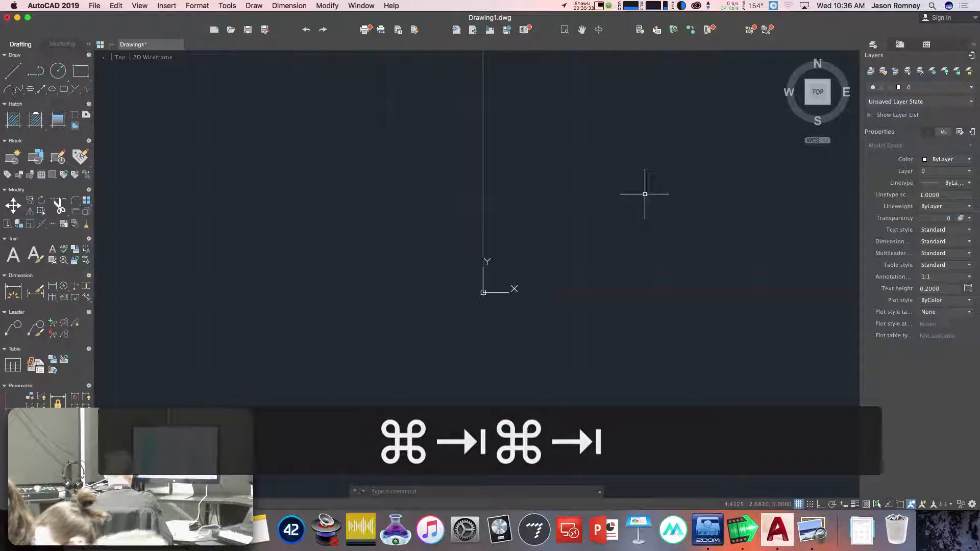
pyautogui.write('rec')
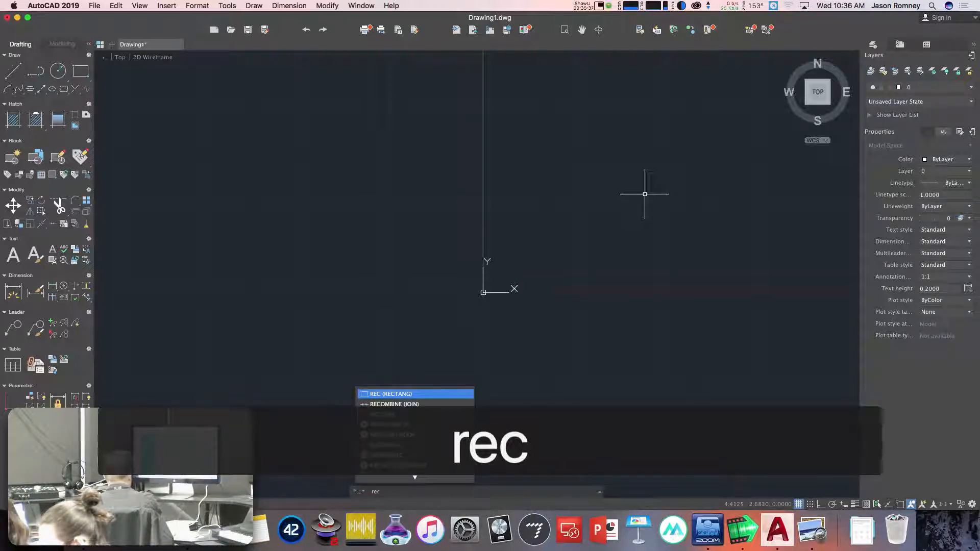
pyautogui.press('Return')
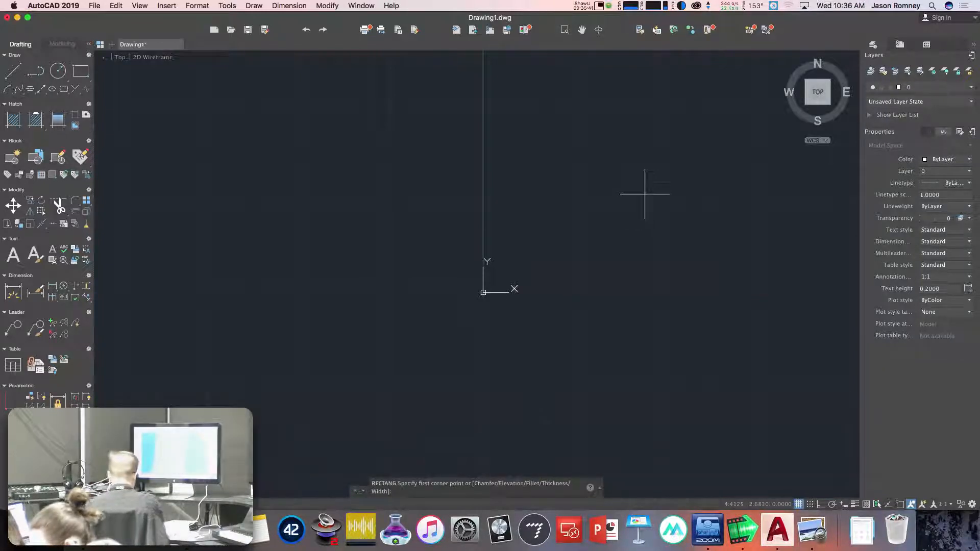
pyautogui.write('0,0')
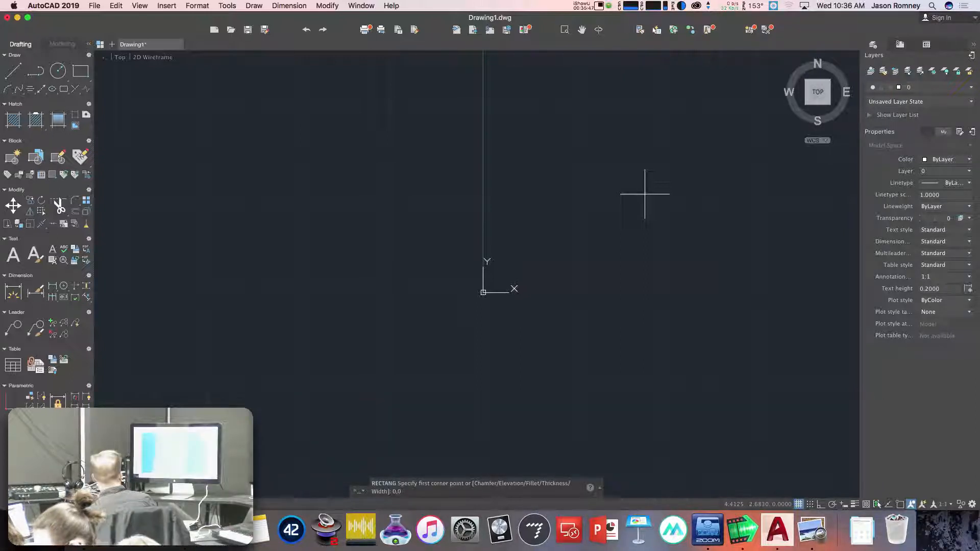
pyautogui.press('Return')
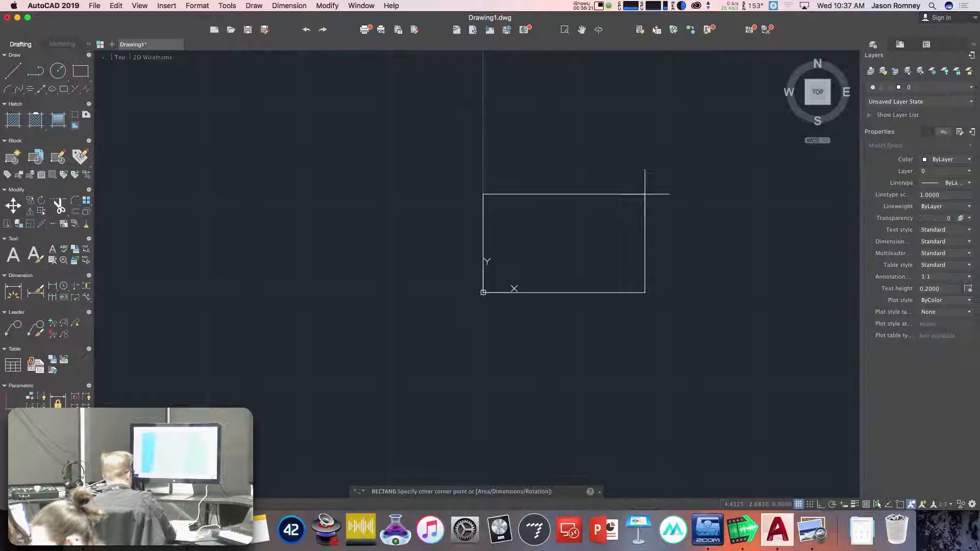
pyautogui.write('2')
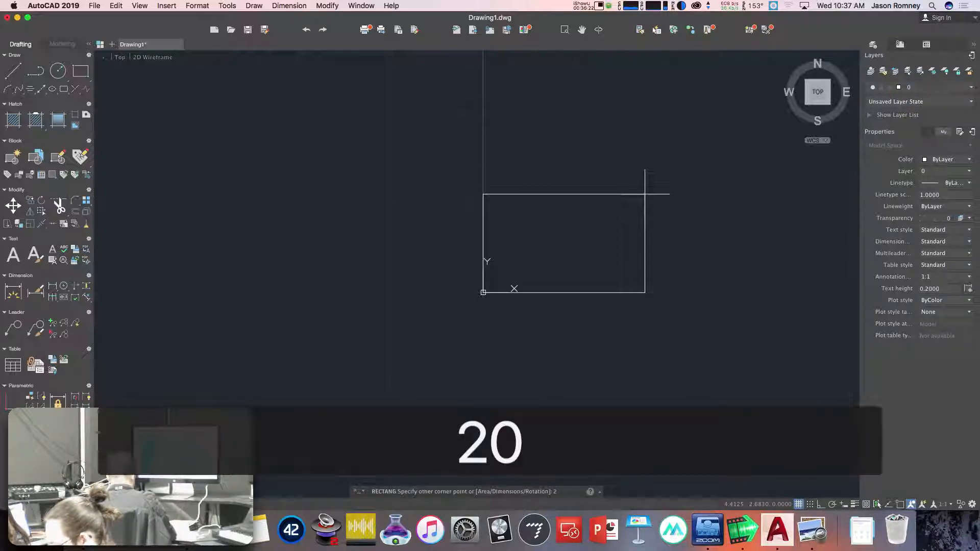
pyautogui.write('0,10')
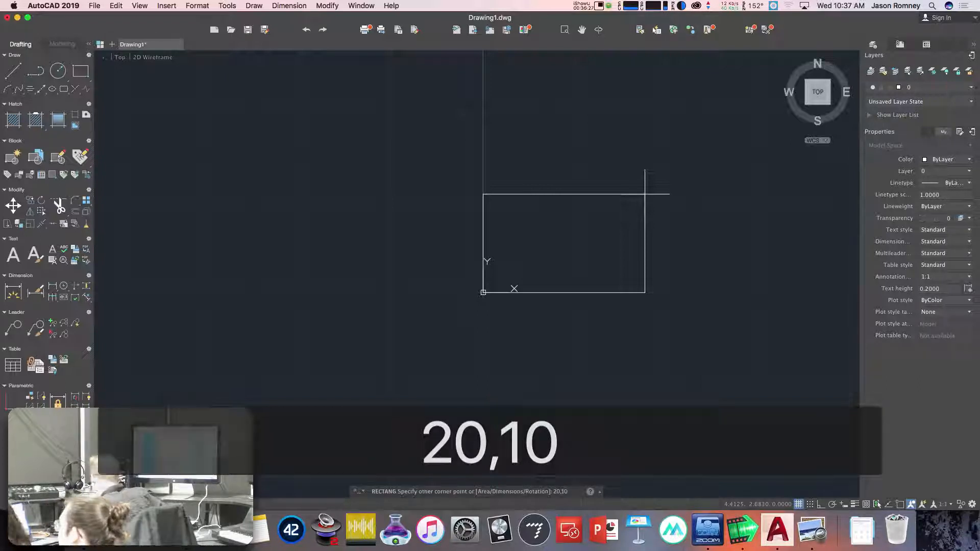
pyautogui.press('Return')
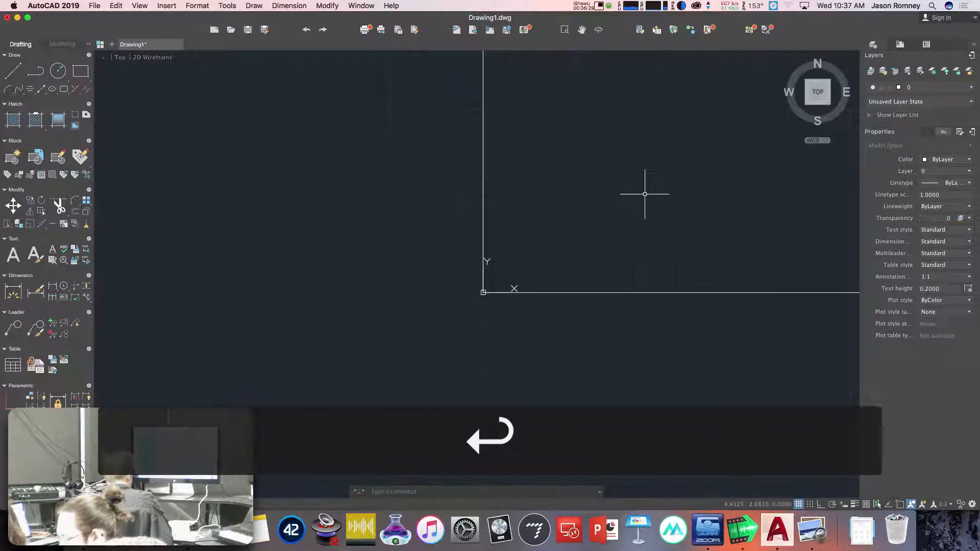
# Check the first block symbol in the assignment image in Preview, then draw its header line in AutoCAD from 0,8 to 20,8
pyautogui.scroll(-3, 645, 194)
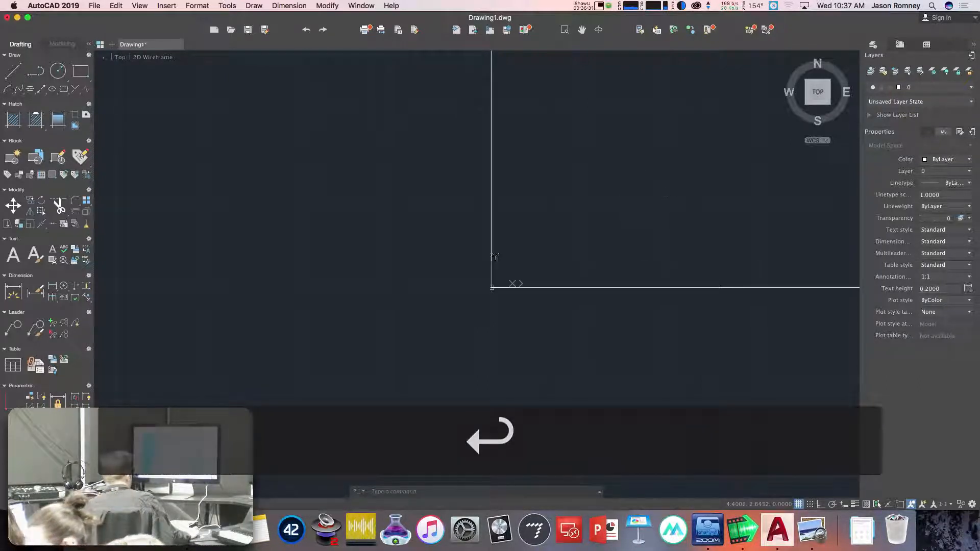
pyautogui.scroll(-3, 639, 201)
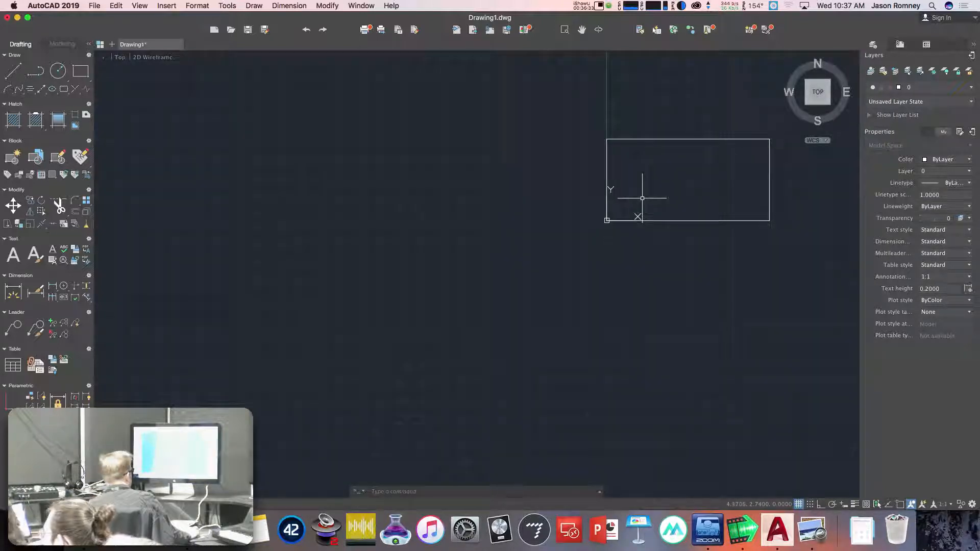
pyautogui.moveTo(659, 184); pyautogui.dragTo(373, 262, button='middle')
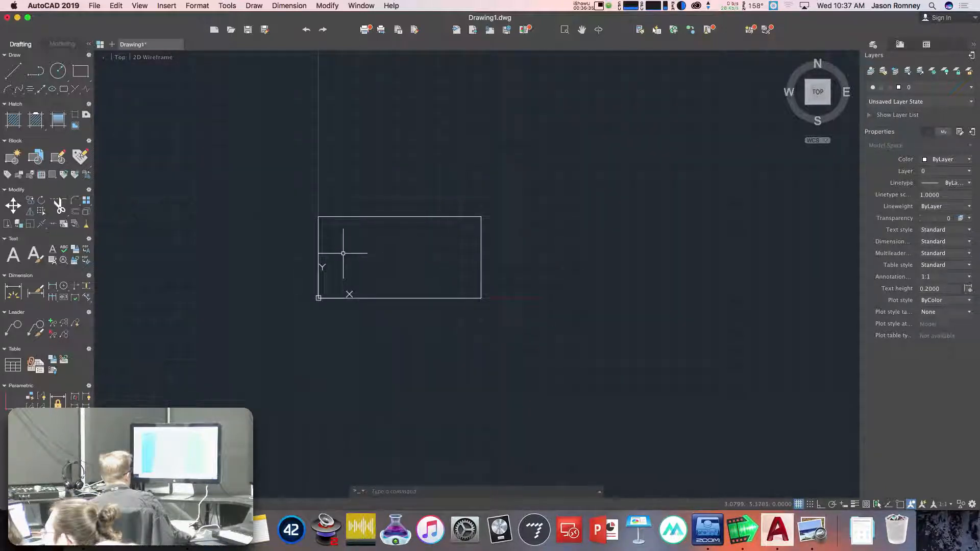
pyautogui.scroll(2, 344, 256)
pyautogui.scroll(3, 342, 253)
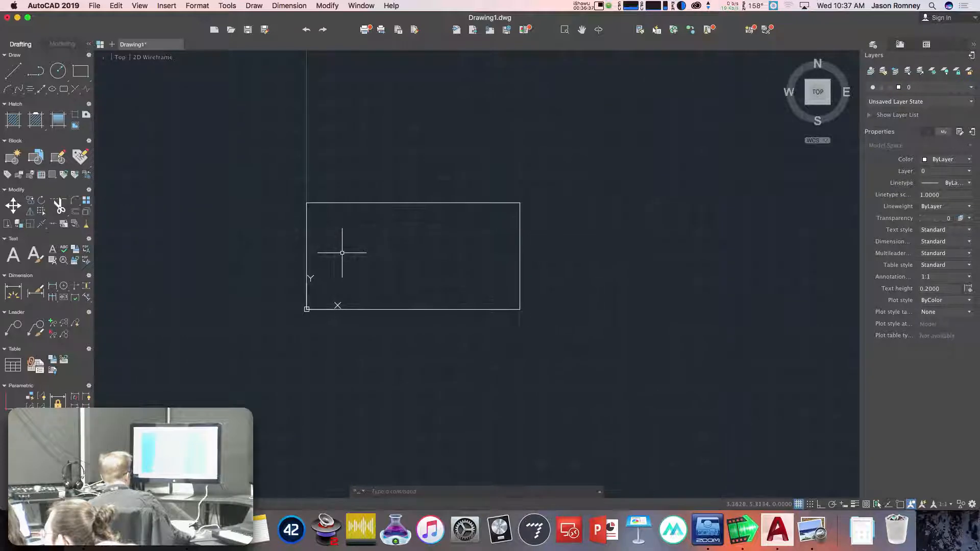
pyautogui.press('super+Tab')
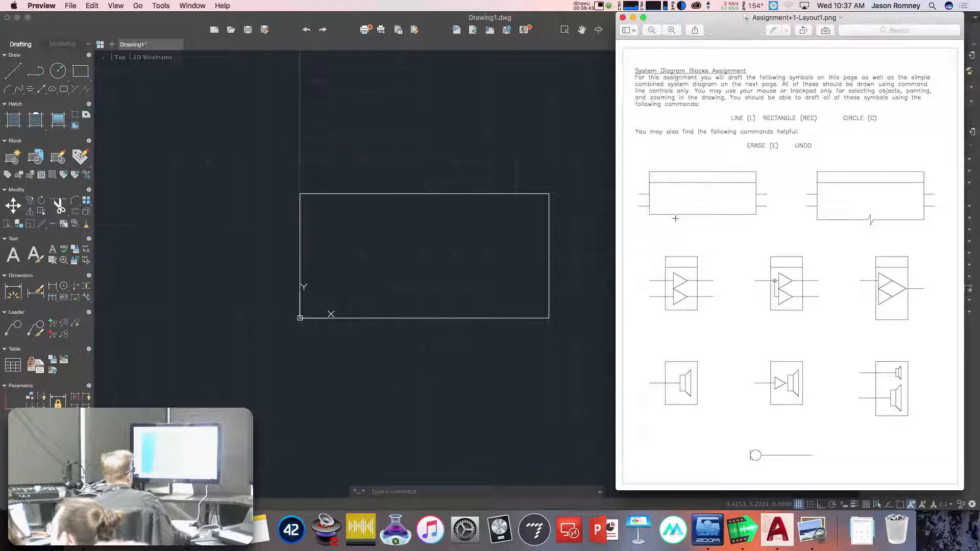
pyautogui.click(383, 18)
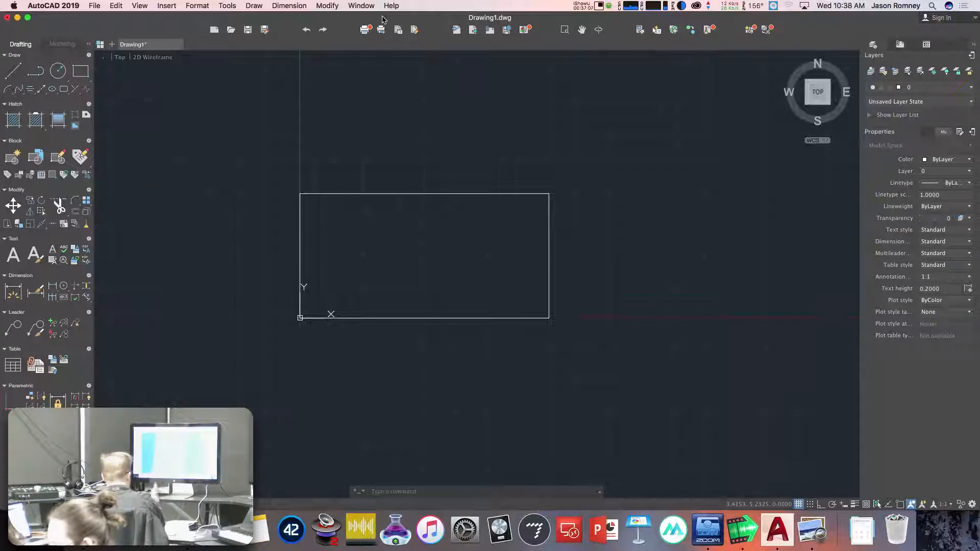
pyautogui.write('l')
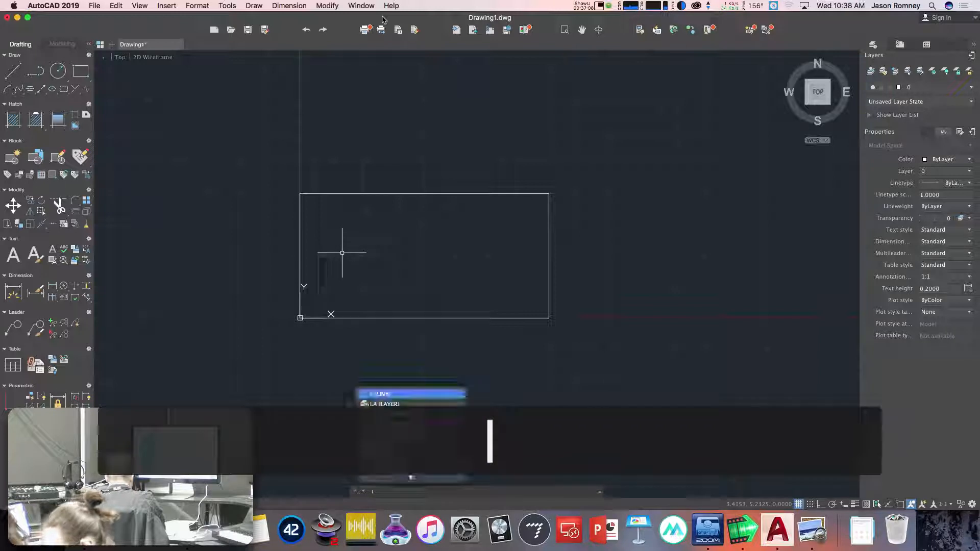
pyautogui.press('Return')
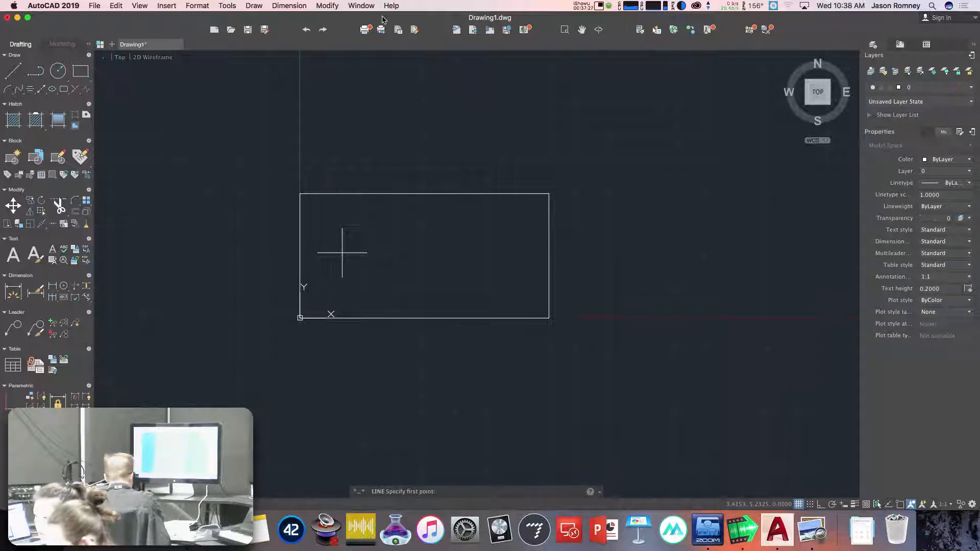
pyautogui.write('0,')
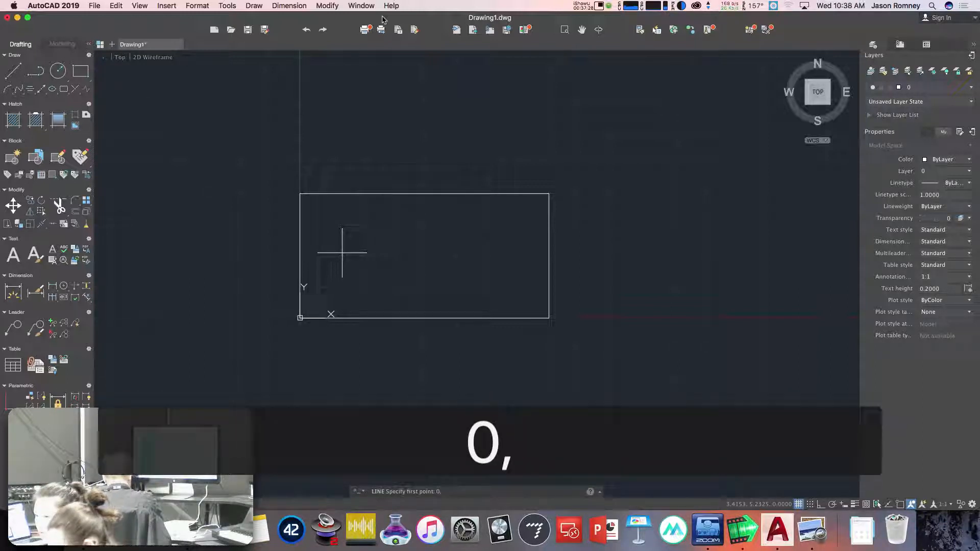
pyautogui.write('8')
pyautogui.press('Return')
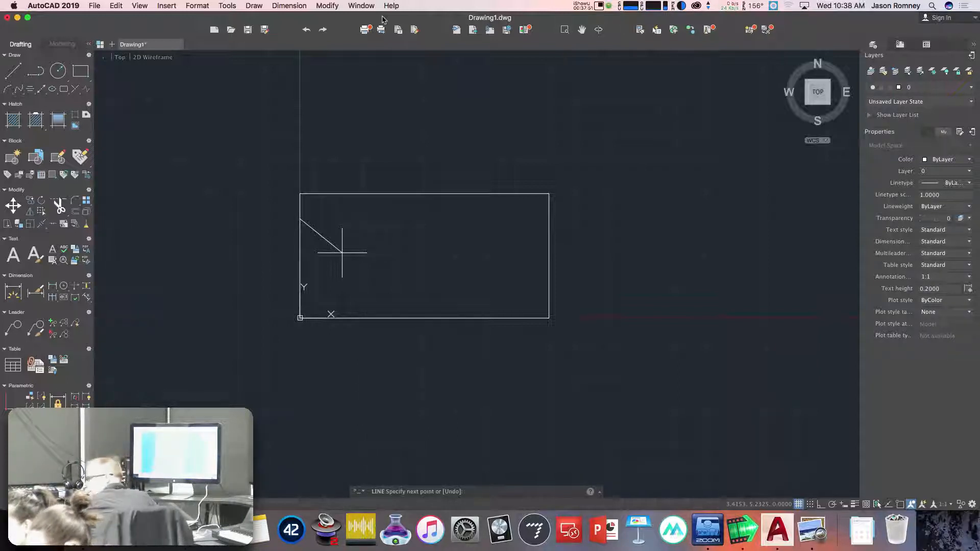
pyautogui.write('20')
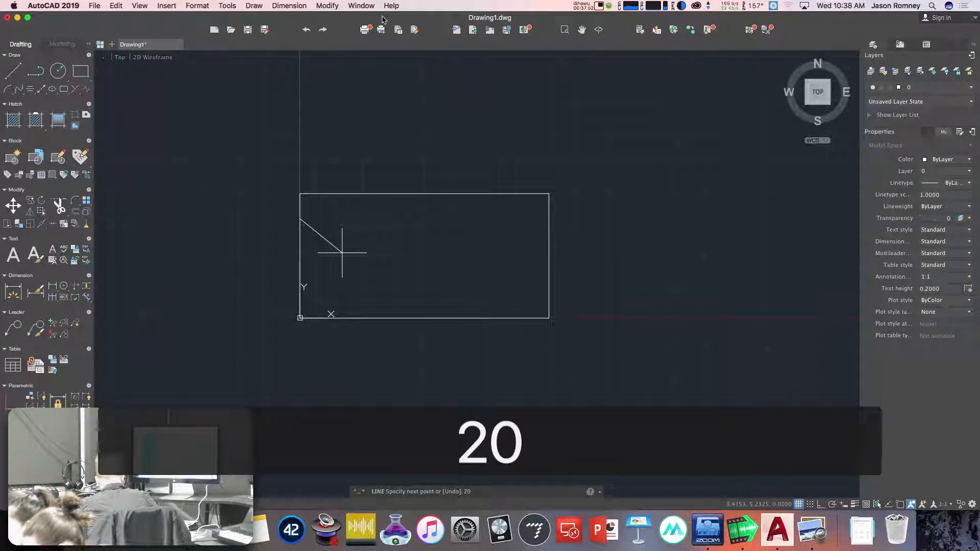
pyautogui.write(',8')
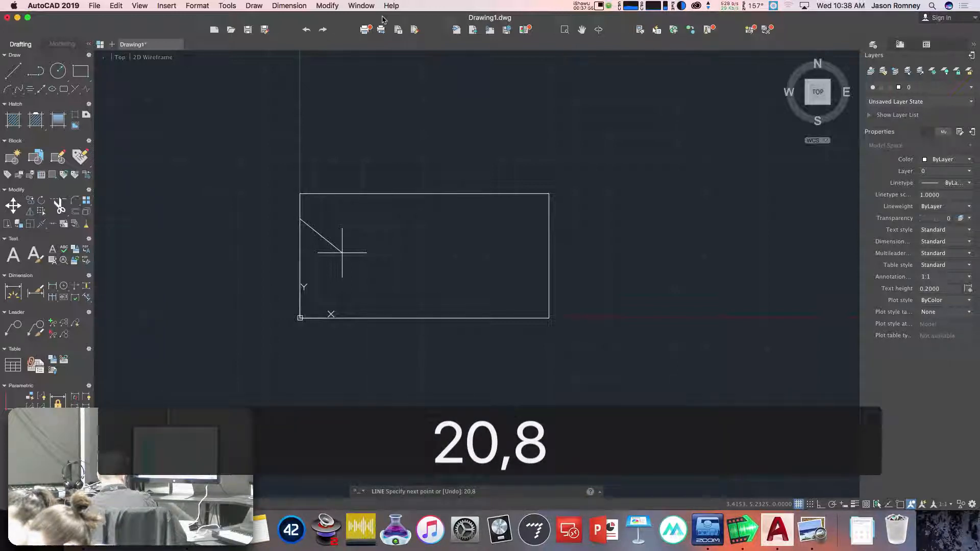
pyautogui.press('Return')
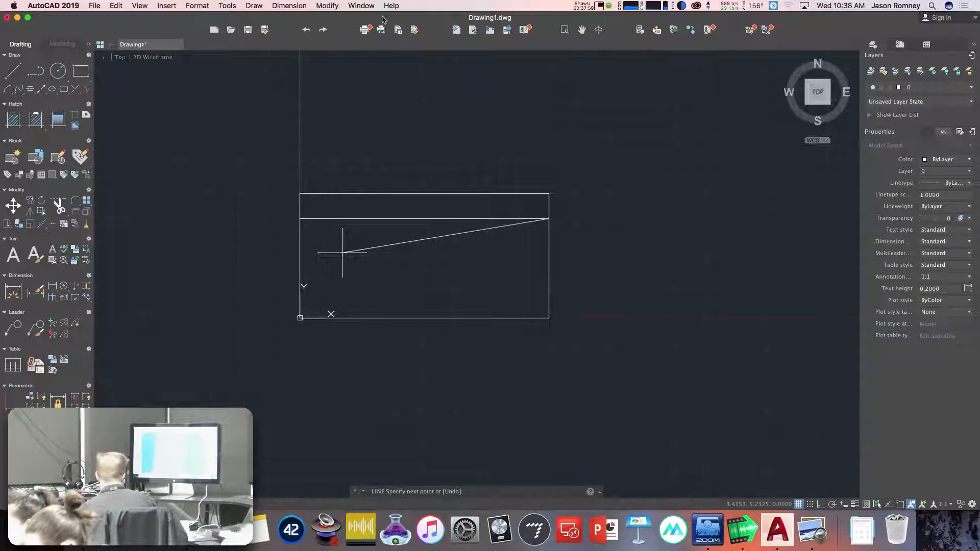
pyautogui.press('Return')
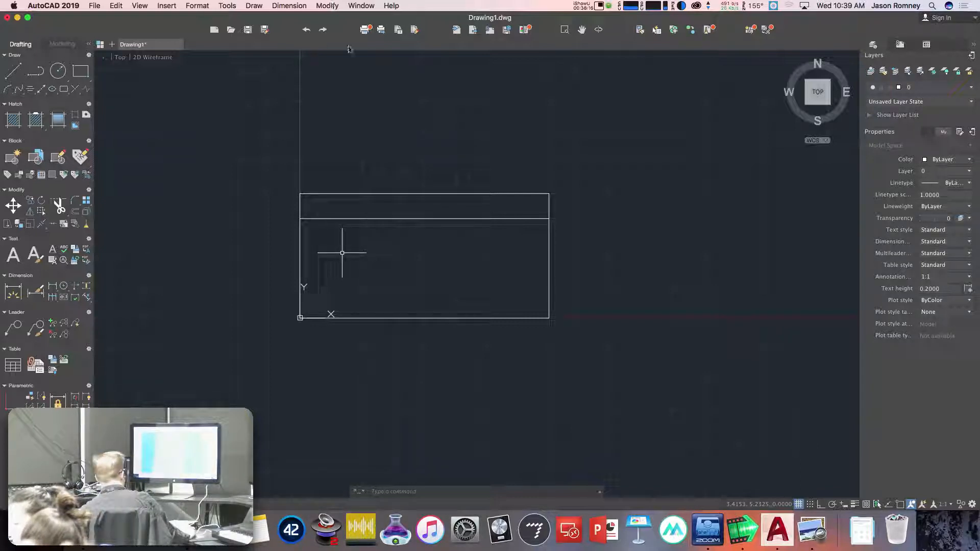
# Draw the block's upper input line with the LINE command from 0,6 to -2,6
pyautogui.write('l')
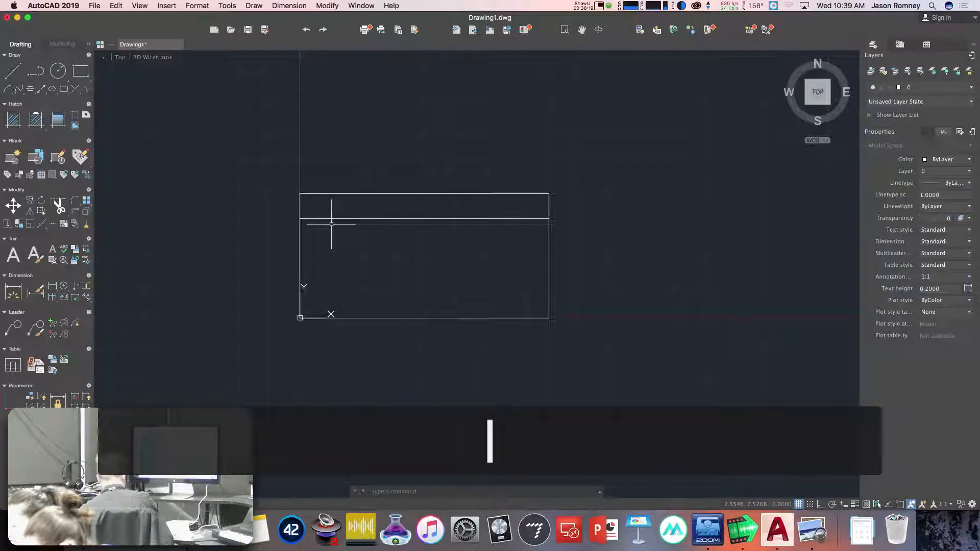
pyautogui.press('Return')
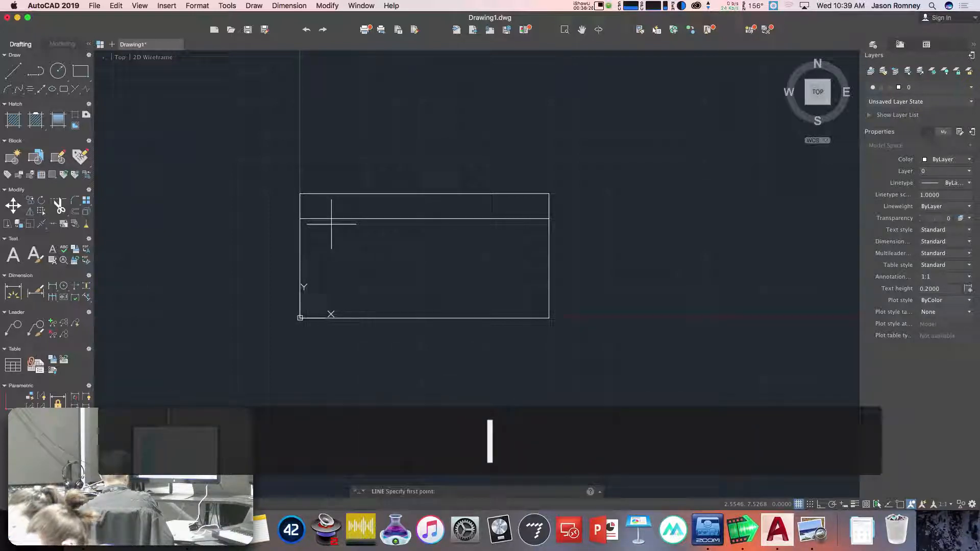
pyautogui.write('0')
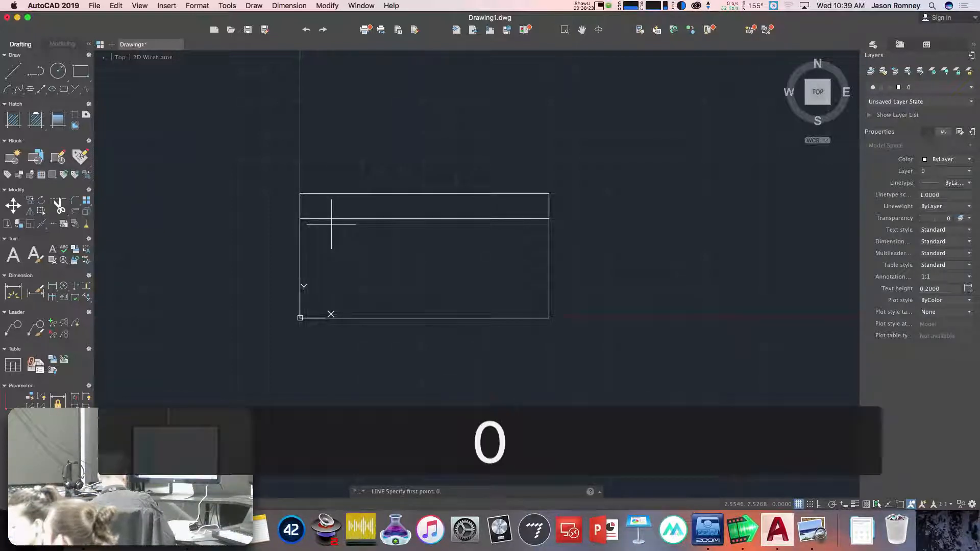
pyautogui.write(',')
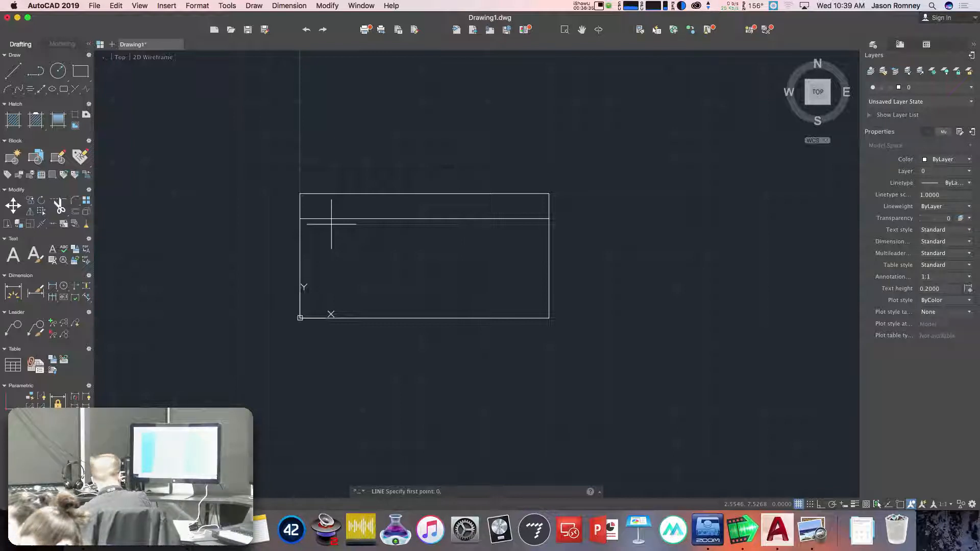
pyautogui.write('6')
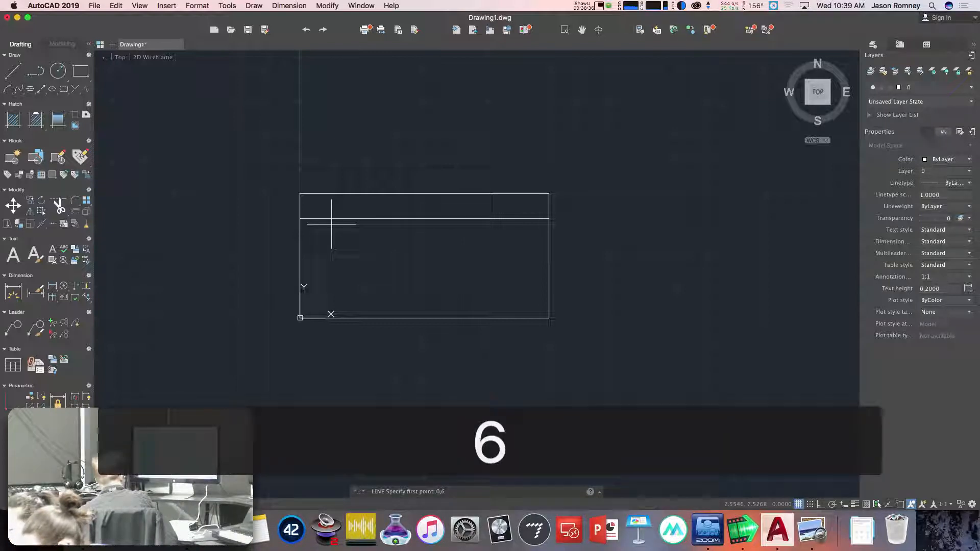
pyautogui.press('Return')
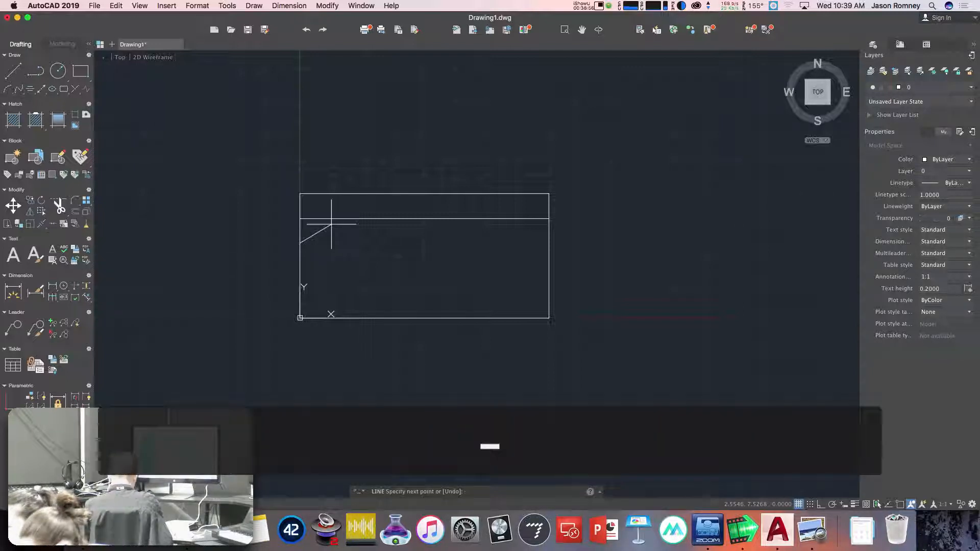
pyautogui.write('2,')
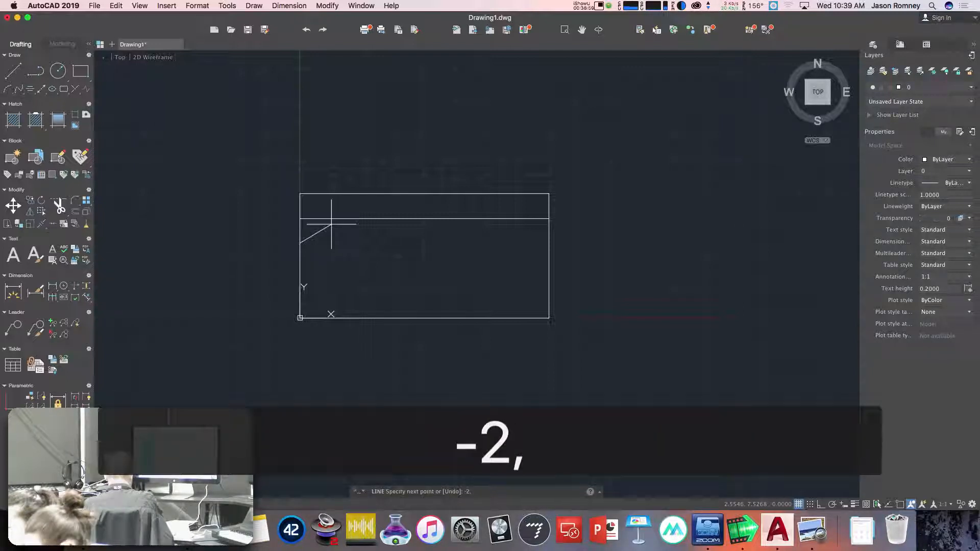
pyautogui.write('6')
pyautogui.press('Return')
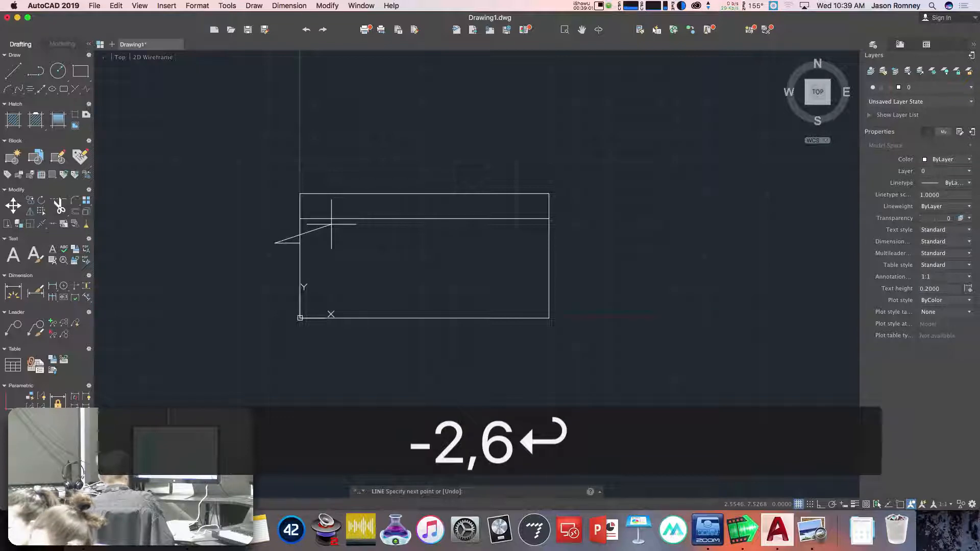
pyautogui.press('Return')
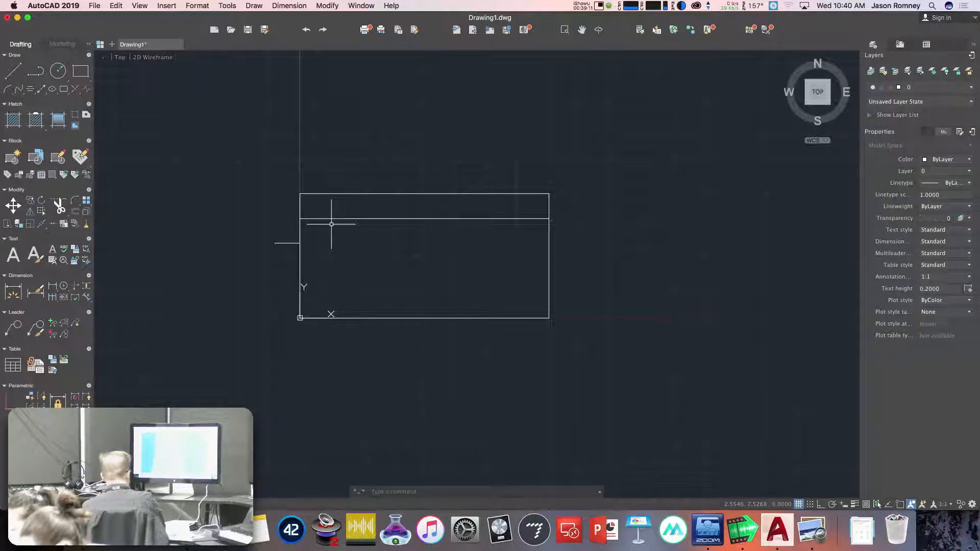
# Draw the block's lower input line with the LINE command from 0,4 to -2,4
pyautogui.write('l')
pyautogui.press('Return')
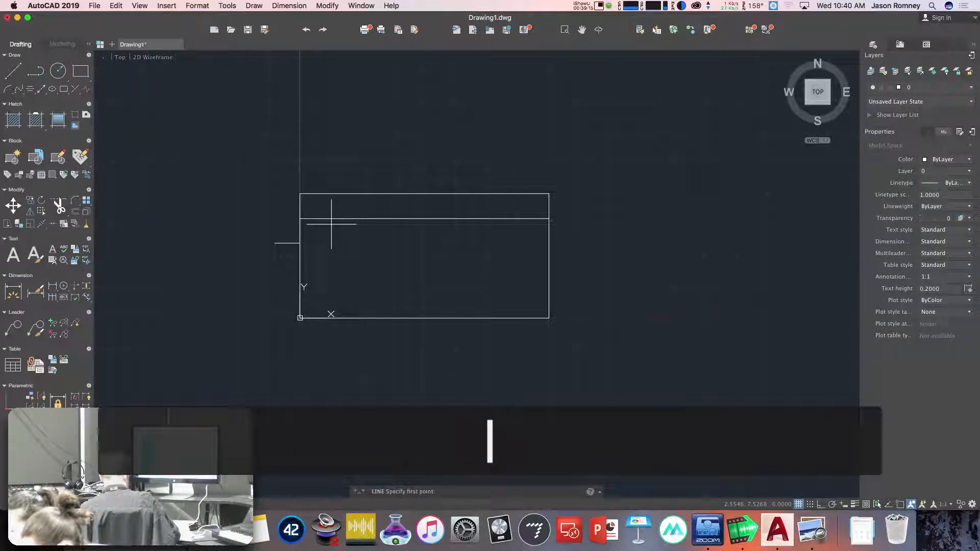
pyautogui.write('0,')
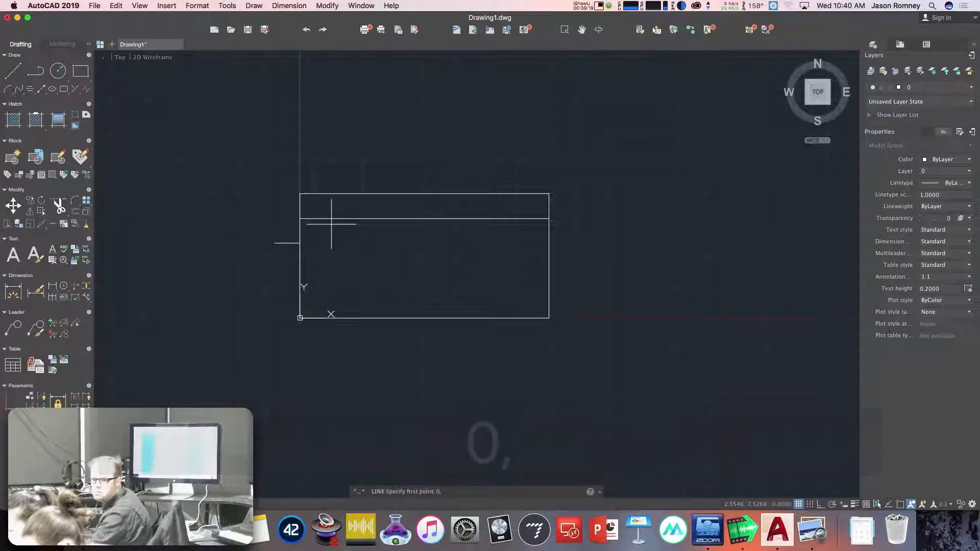
pyautogui.write('4')
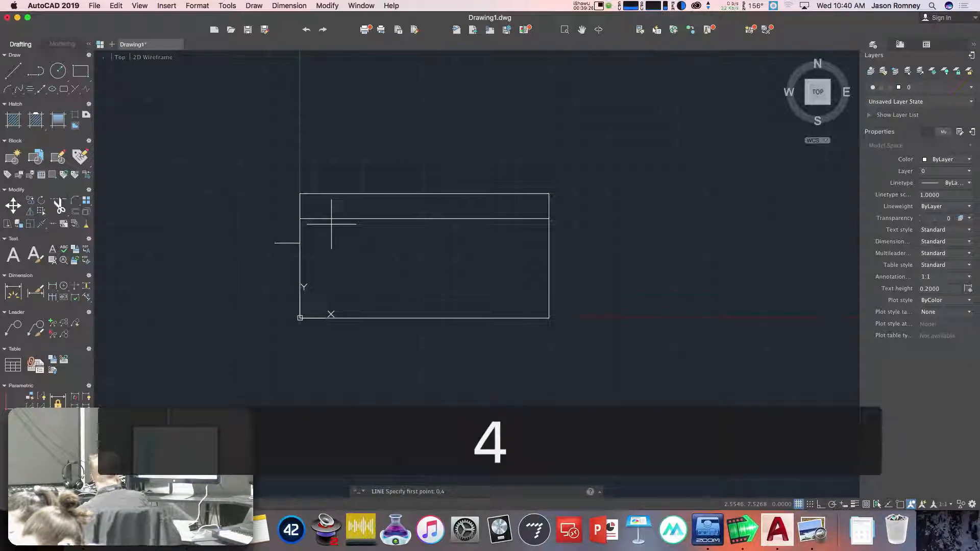
pyautogui.press('Return')
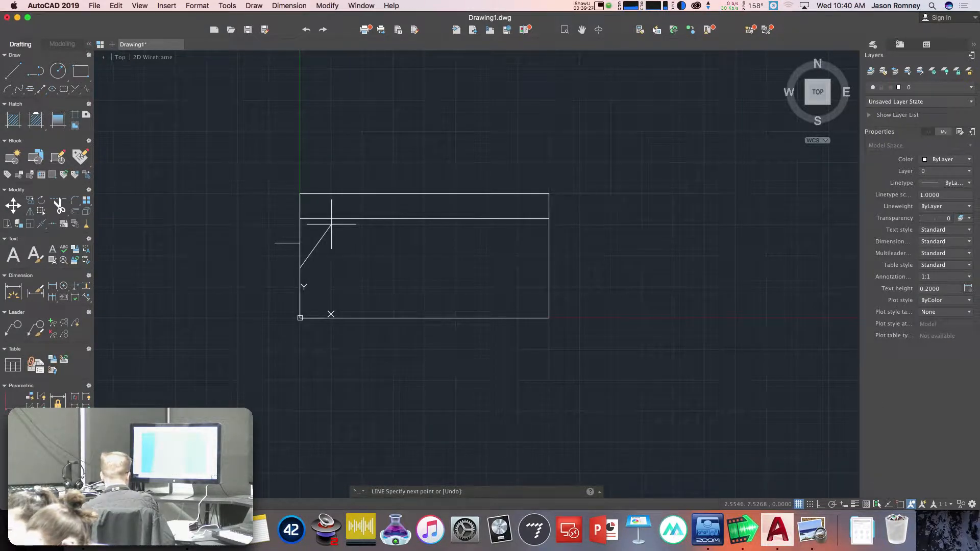
pyautogui.write('-')
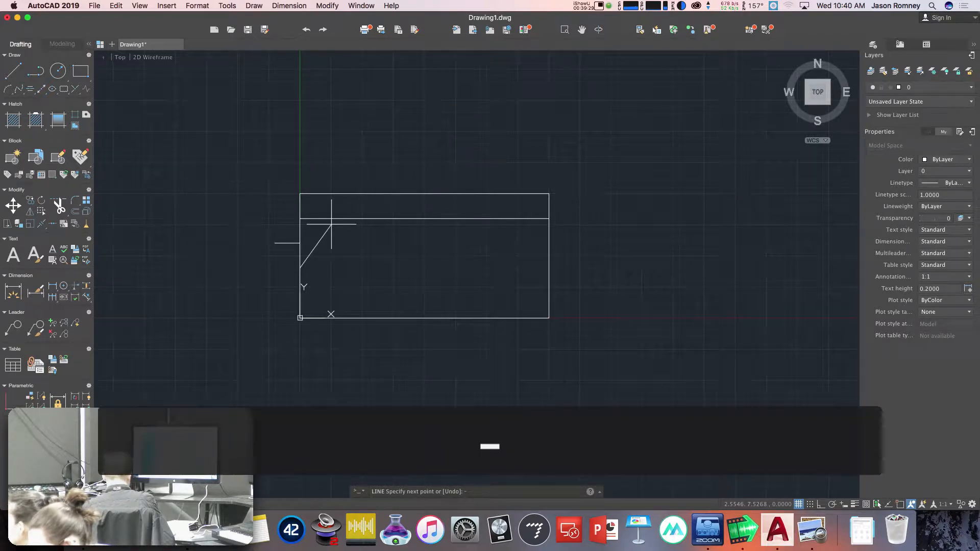
pyautogui.write('2,4')
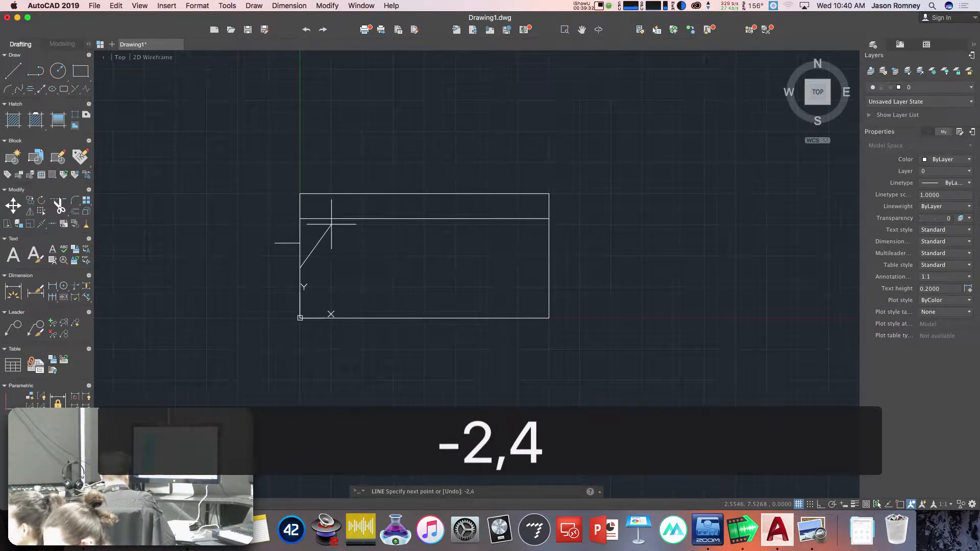
pyautogui.press('Return')
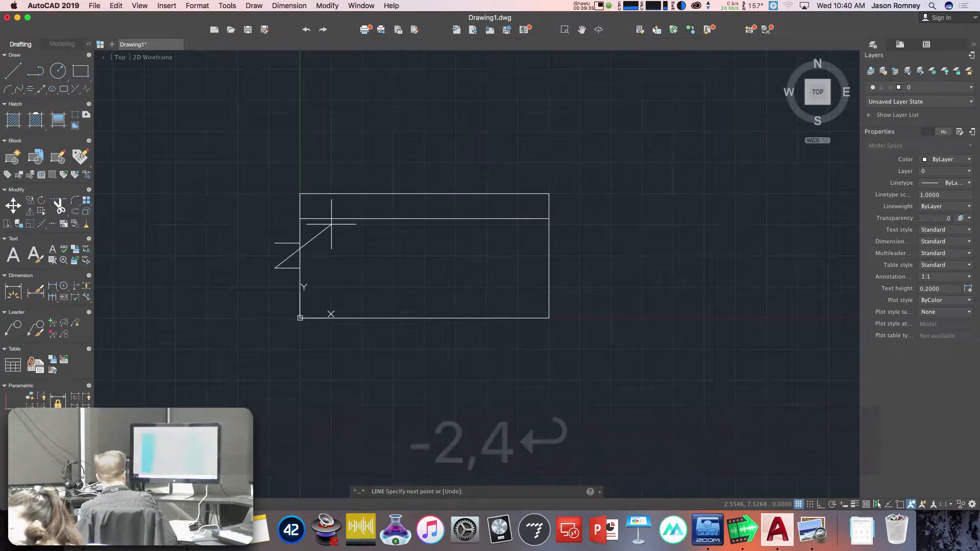
pyautogui.press('Return')
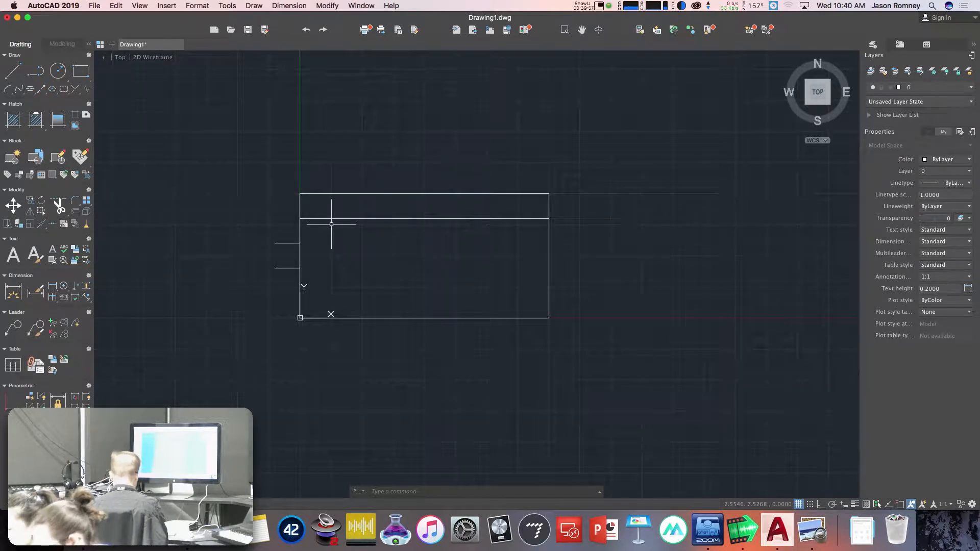
# Draw the block's upper output line with the LINE command from 20,6 to 22,6
pyautogui.write('l')
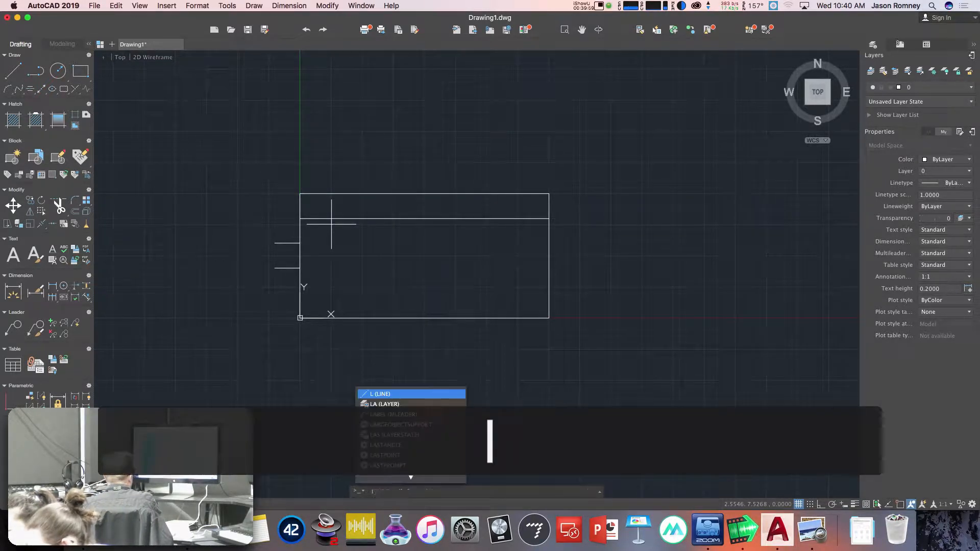
pyautogui.press('Return')
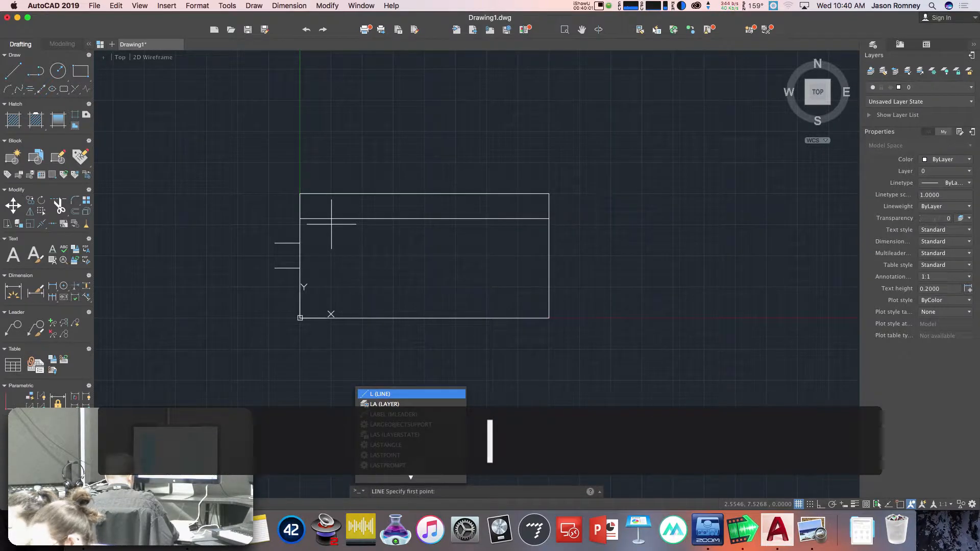
pyautogui.write('20')
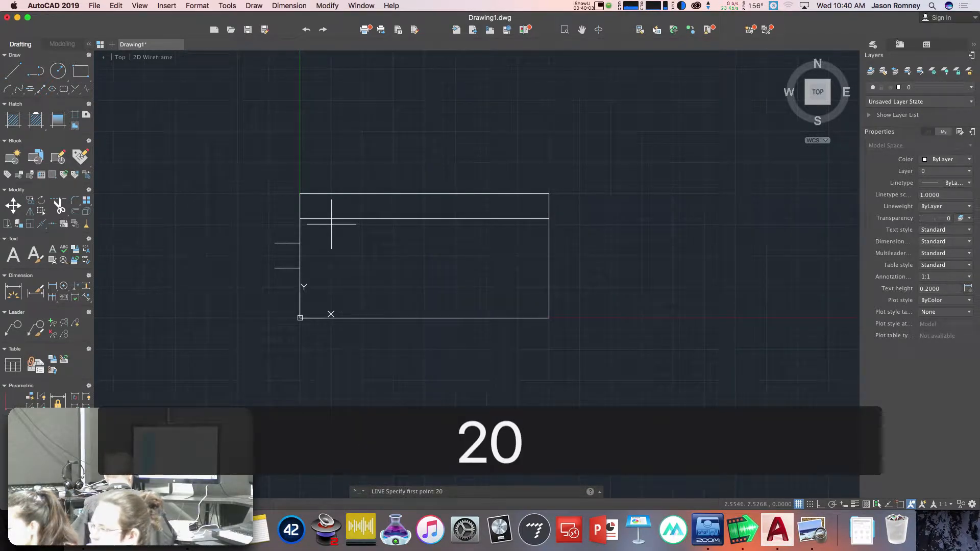
pyautogui.write(',6')
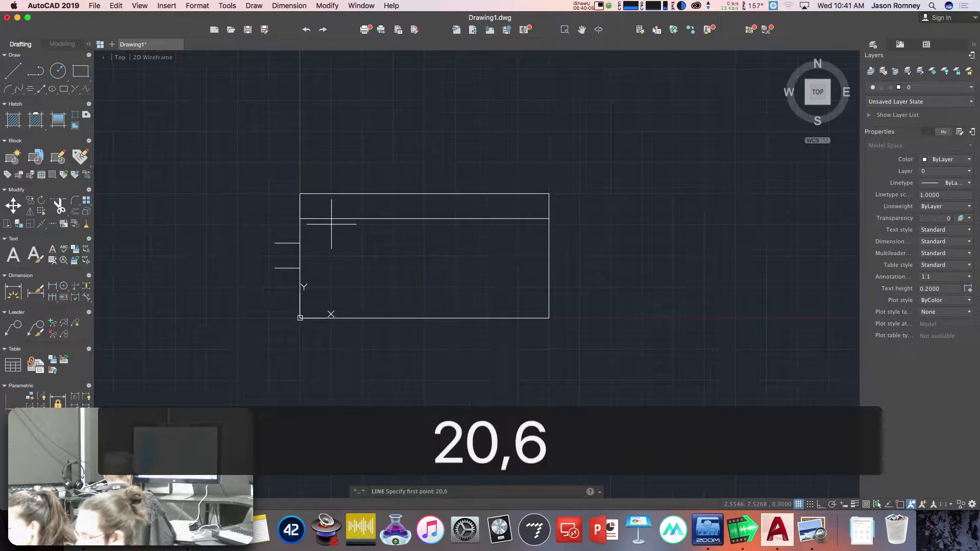
pyautogui.press('Return')
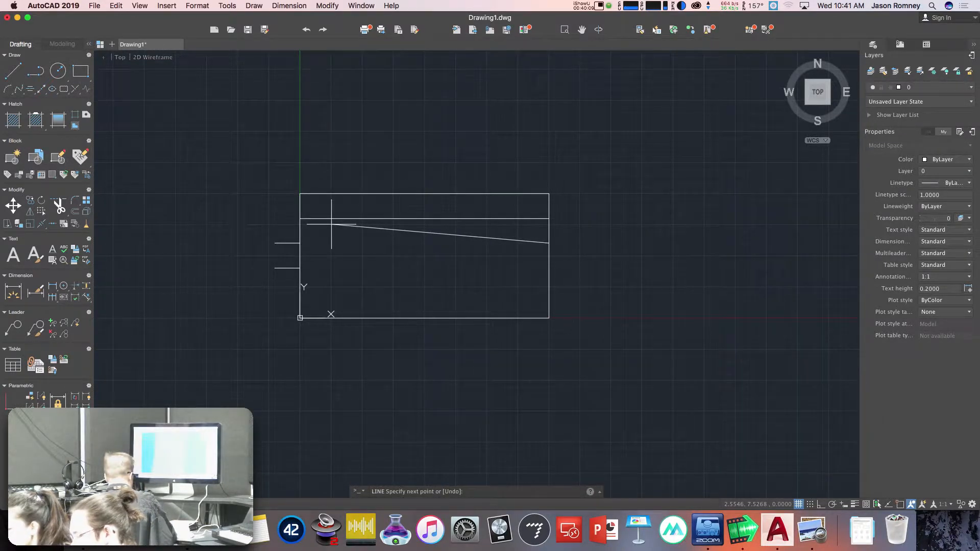
pyautogui.write('22,6')
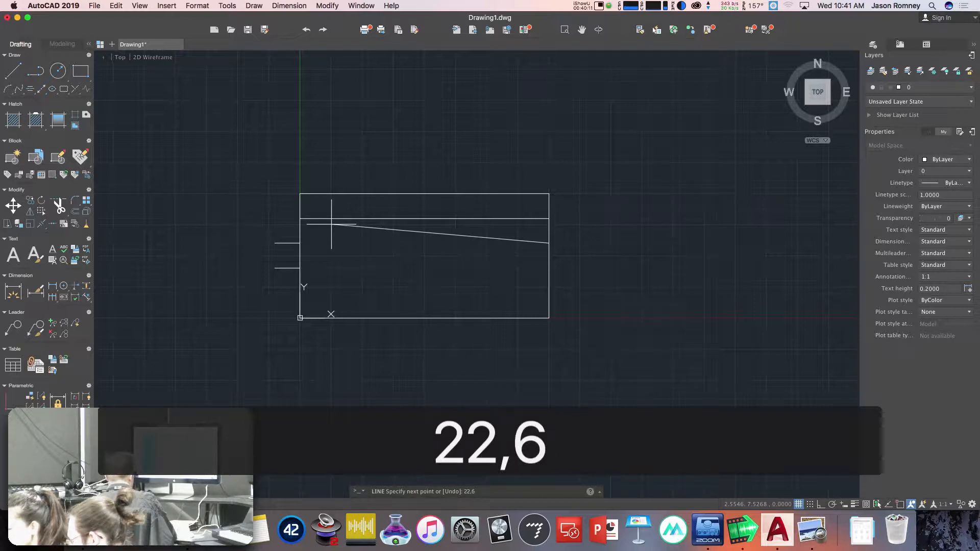
pyautogui.press('Return')
pyautogui.press('Escape')
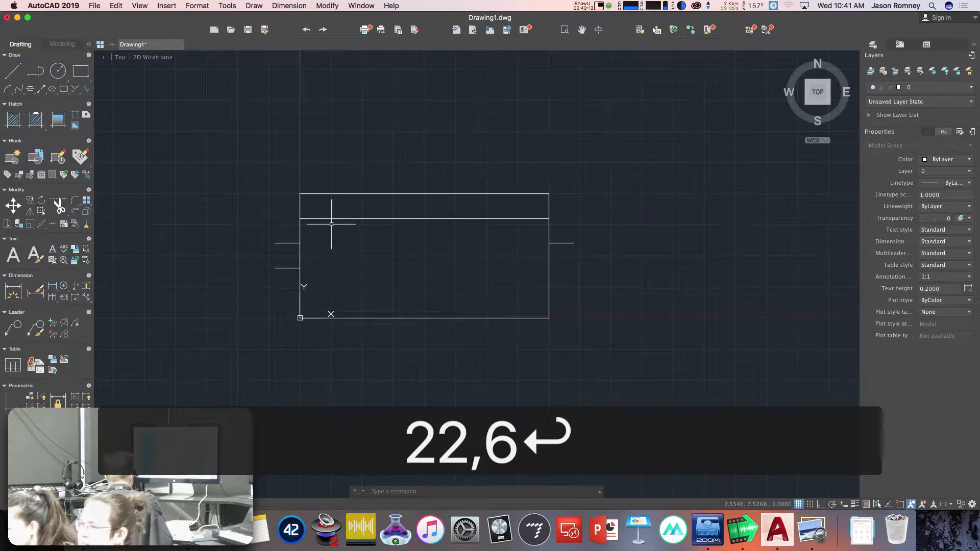
# Draw the block's lower output line with the LINE command from 20,4 to 22,4
pyautogui.write('l')
pyautogui.press('Return')
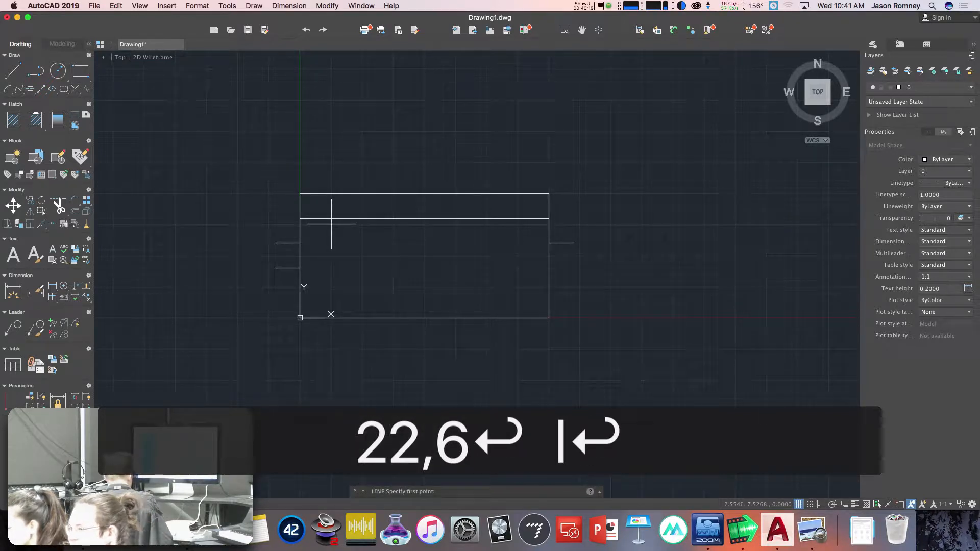
pyautogui.write('20,4')
pyautogui.press('Return')
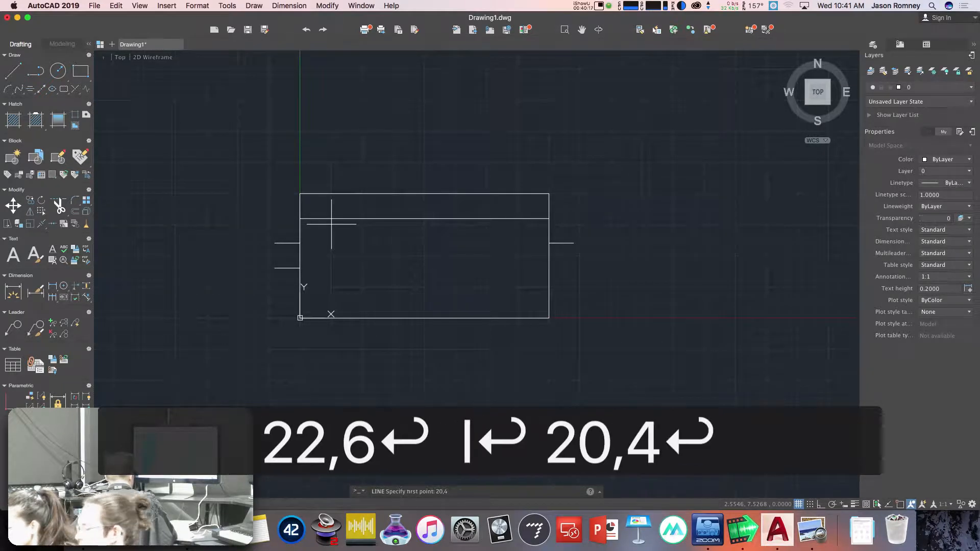
pyautogui.write('22,4')
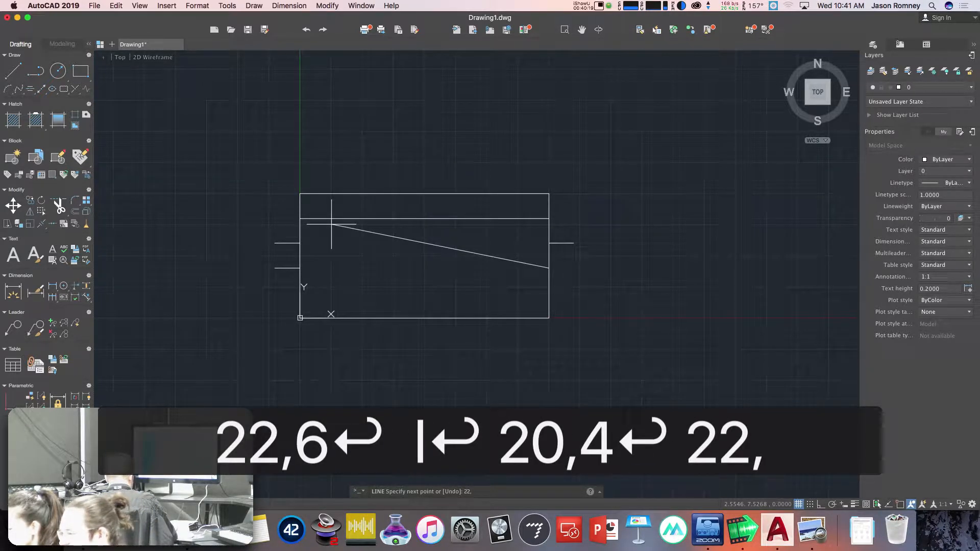
pyautogui.press('Return')
pyautogui.press('Return')
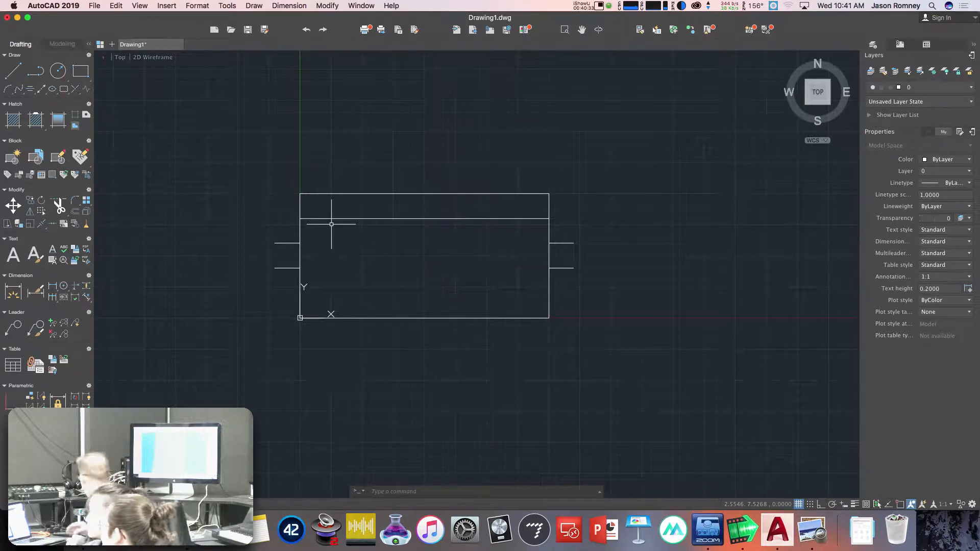
# Check the assignment symbols in Preview, then return to AutoCAD and erase all objects in the drawing with the ERASE command
pyautogui.press('super+Tab')
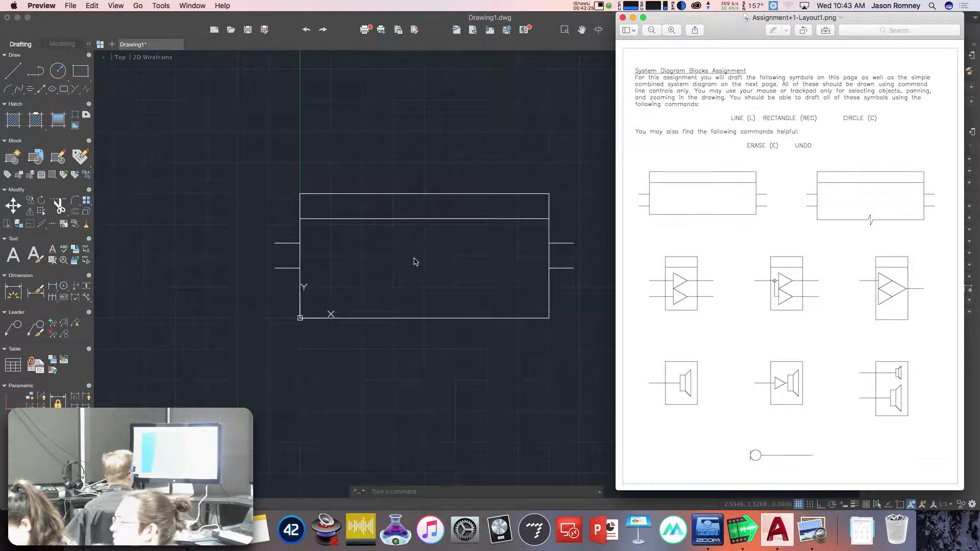
pyautogui.click(445, 125)
pyautogui.click(505, 130)
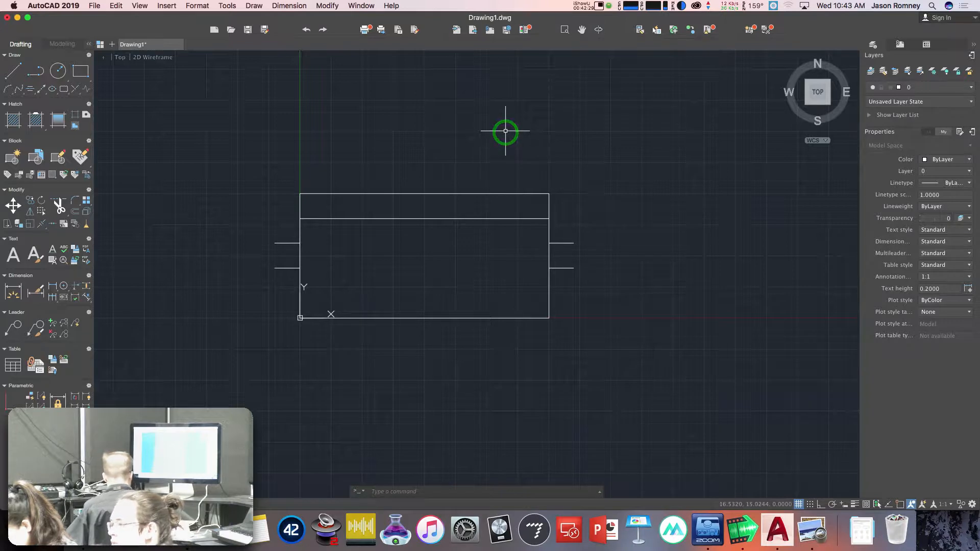
pyautogui.write('e')
pyautogui.press('Return')
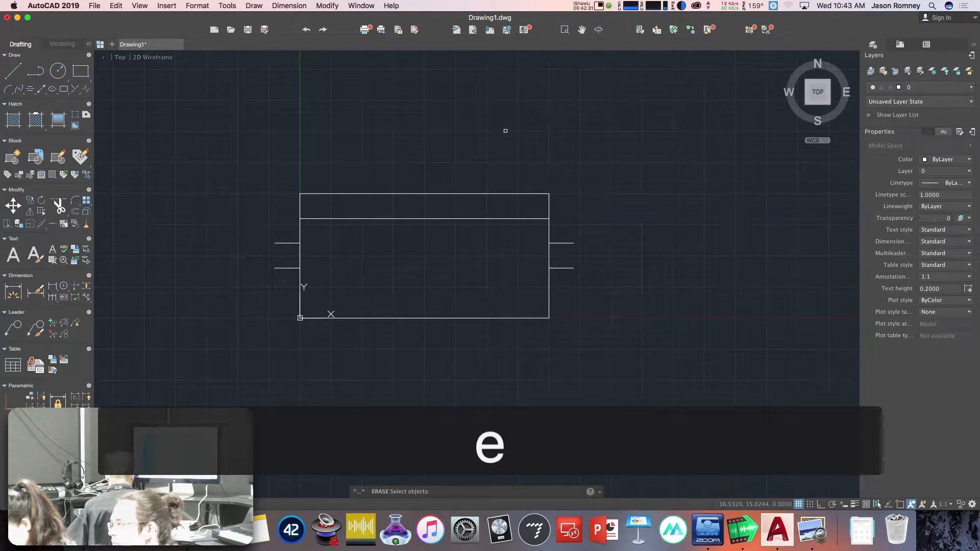
pyautogui.write('all')
pyautogui.press('Return')
pyautogui.press('Return')
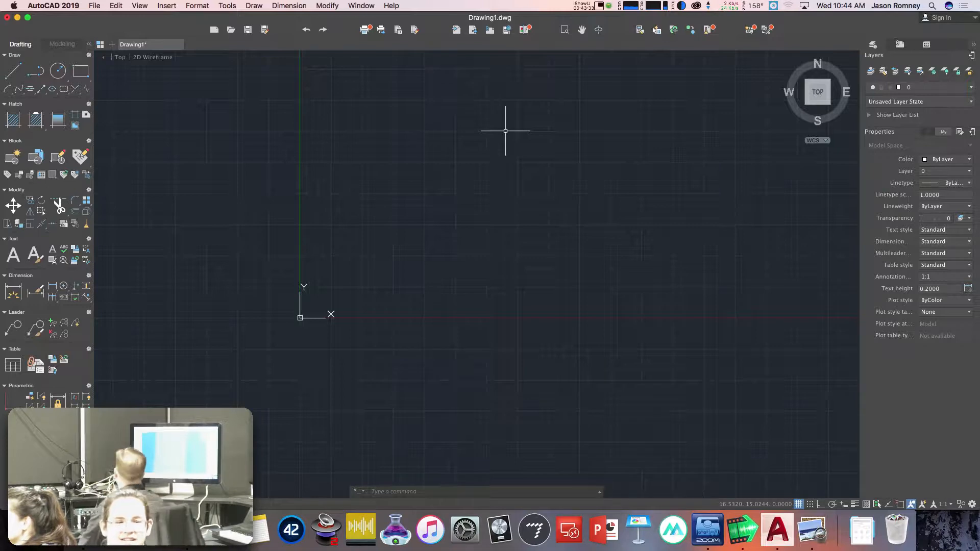
# Check the assignment's circle-and-line symbol in Preview, then draw a circle in AutoCAD centred at 0,0 with radius 2
pyautogui.press('super+Tab')
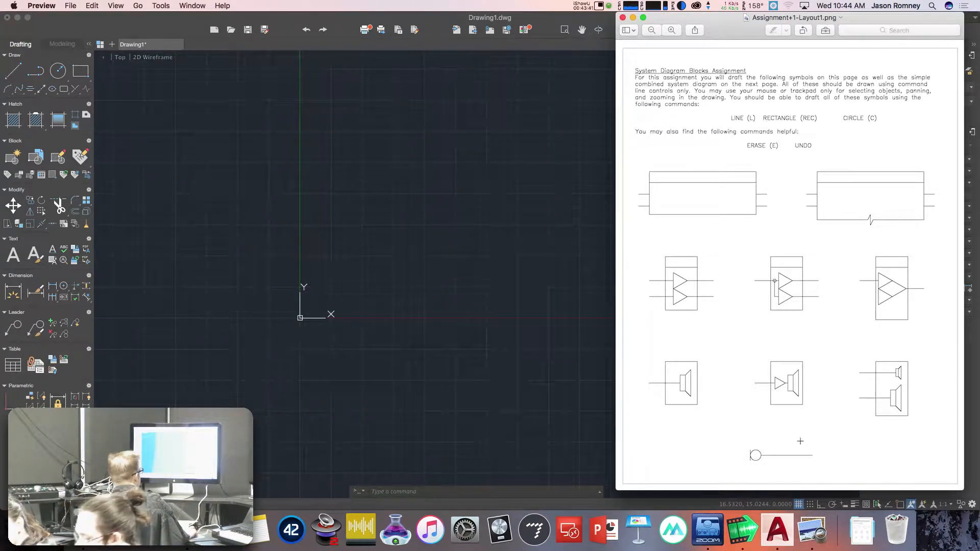
pyautogui.scroll(-1, 451, 267)
pyautogui.click(301, 18)
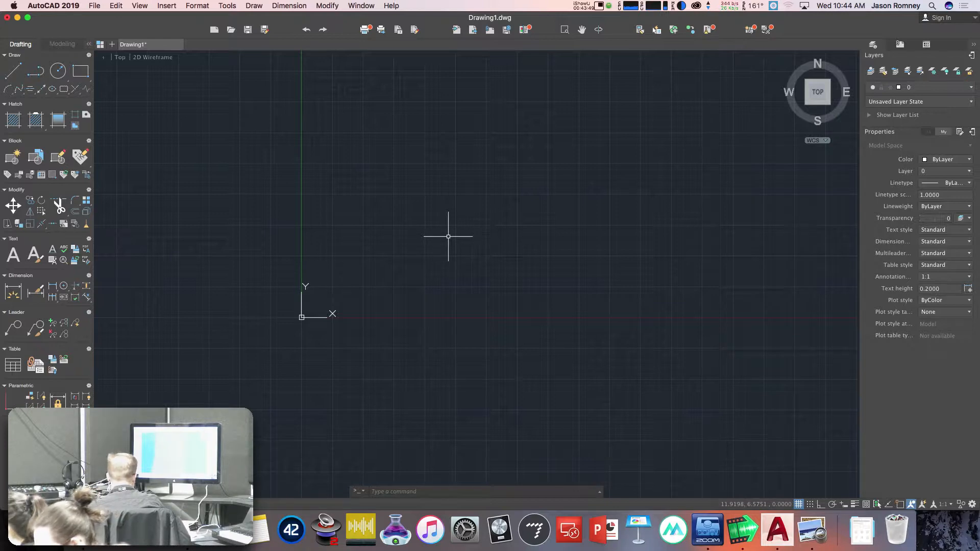
pyautogui.write('ci')
pyautogui.press('Return')
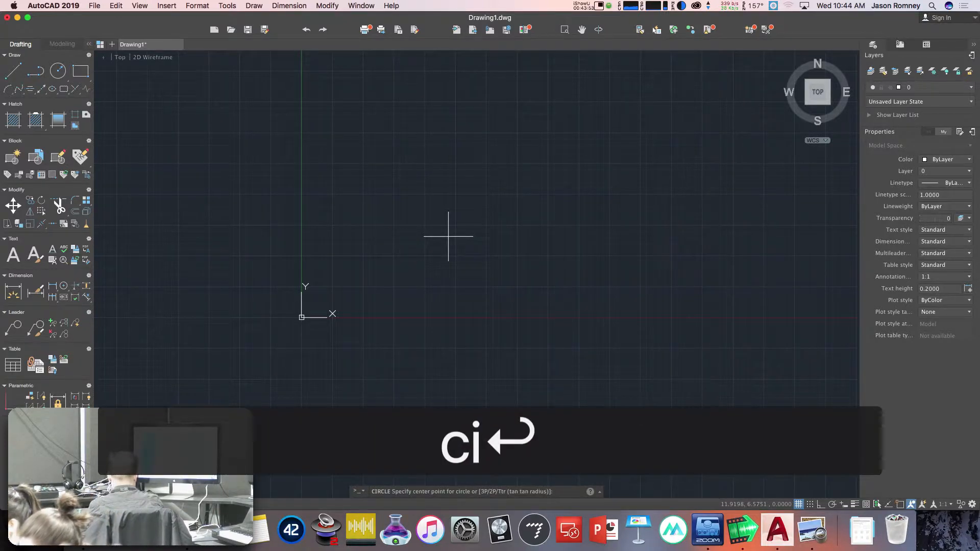
pyautogui.write('0,0')
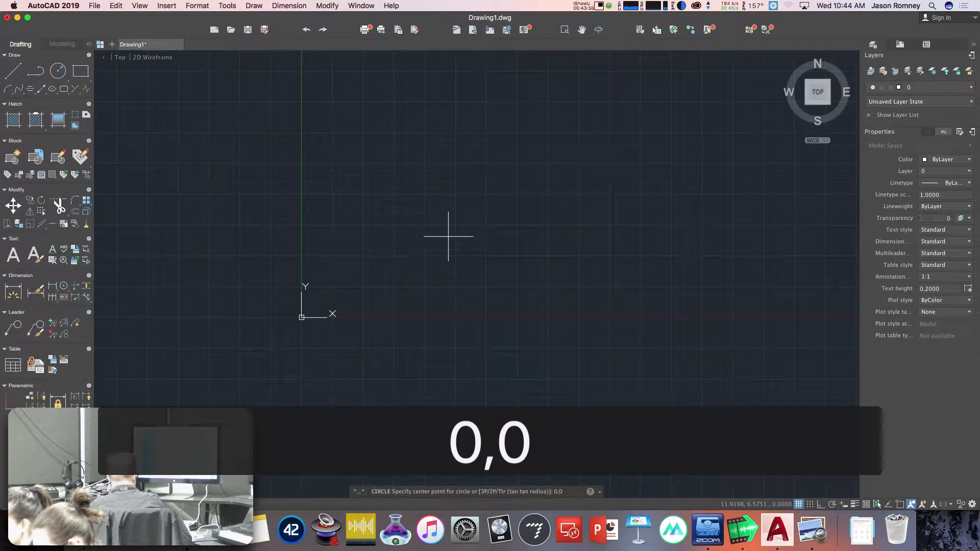
pyautogui.press('Return')
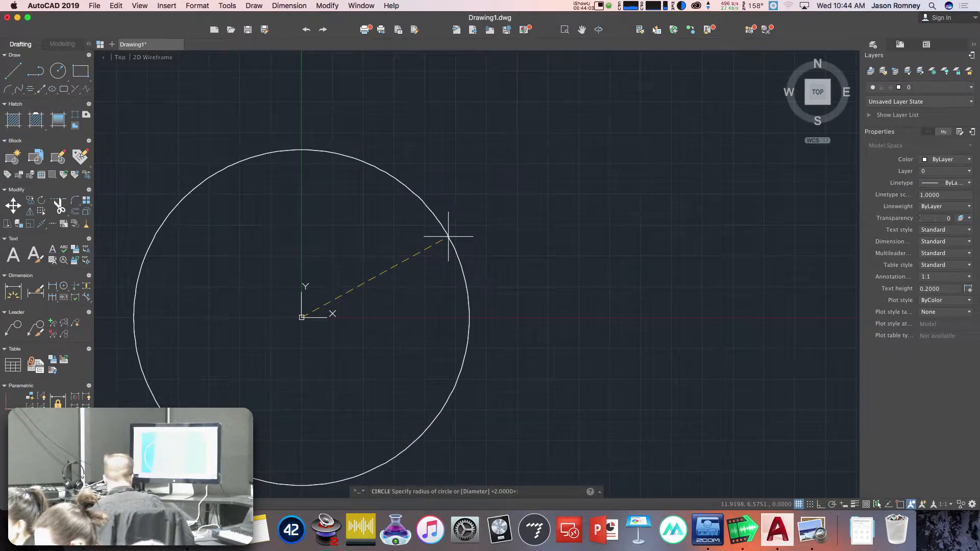
pyautogui.write('2')
pyautogui.press('Return')
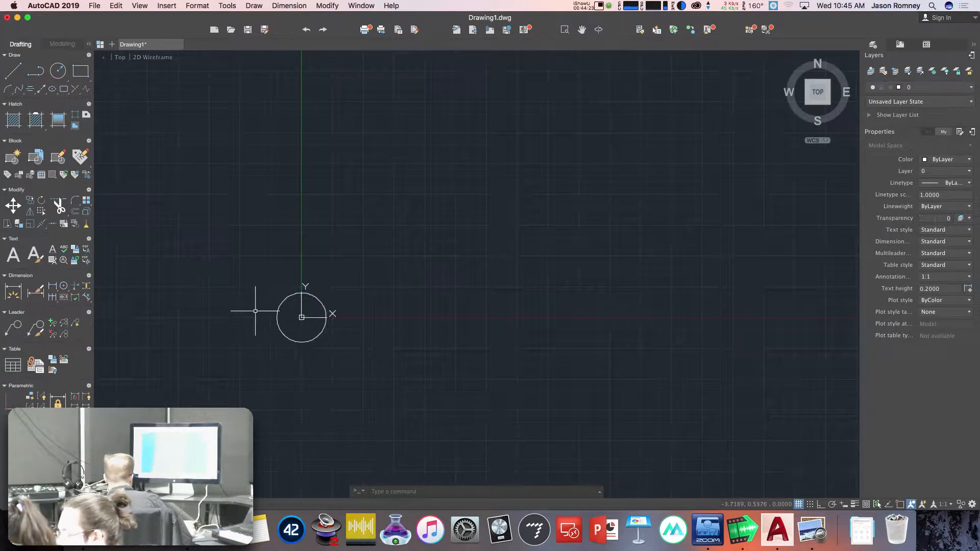
# Draw the vertical line touching the circle's left side with the LINE command from -2,2 to -2,-2
pyautogui.press('l')
pyautogui.press('Return')
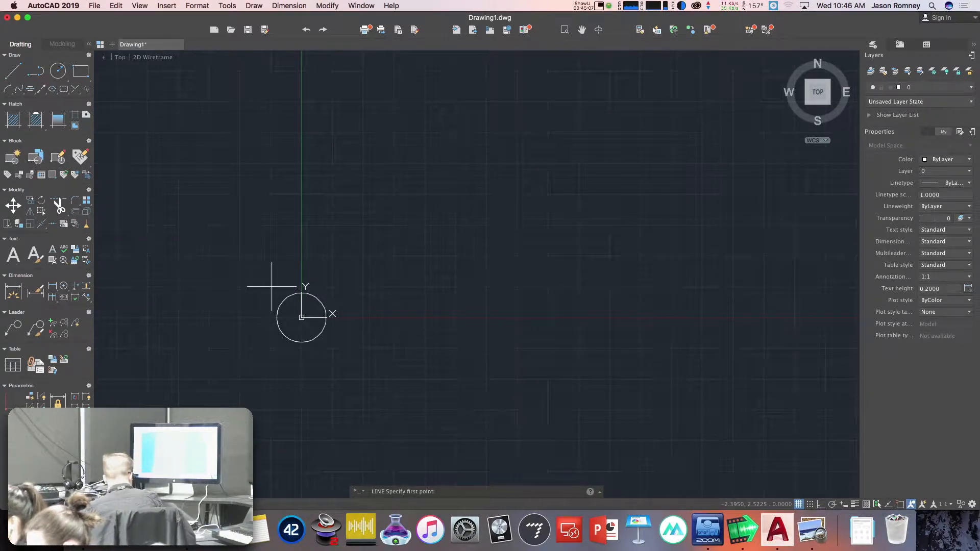
pyautogui.write('-2')
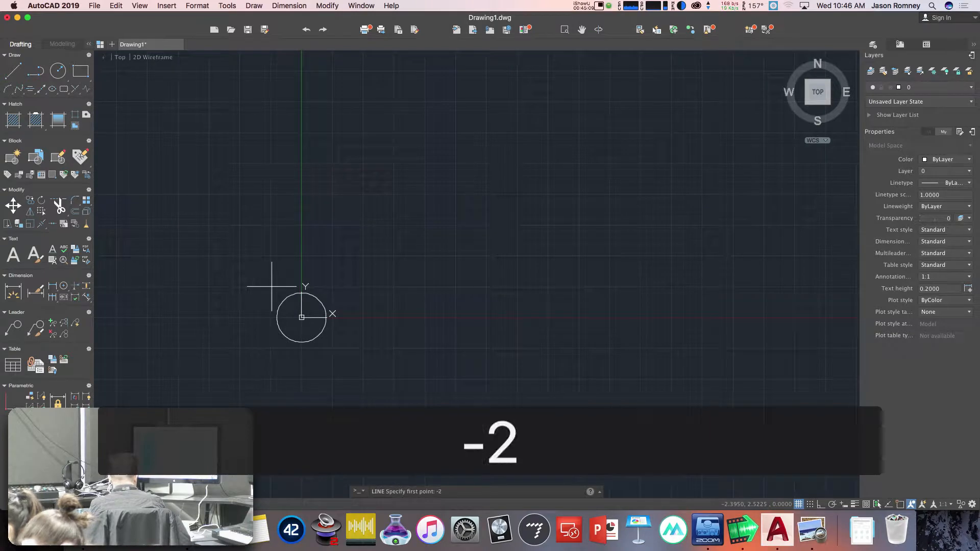
pyautogui.write(',2')
pyautogui.press('Return')
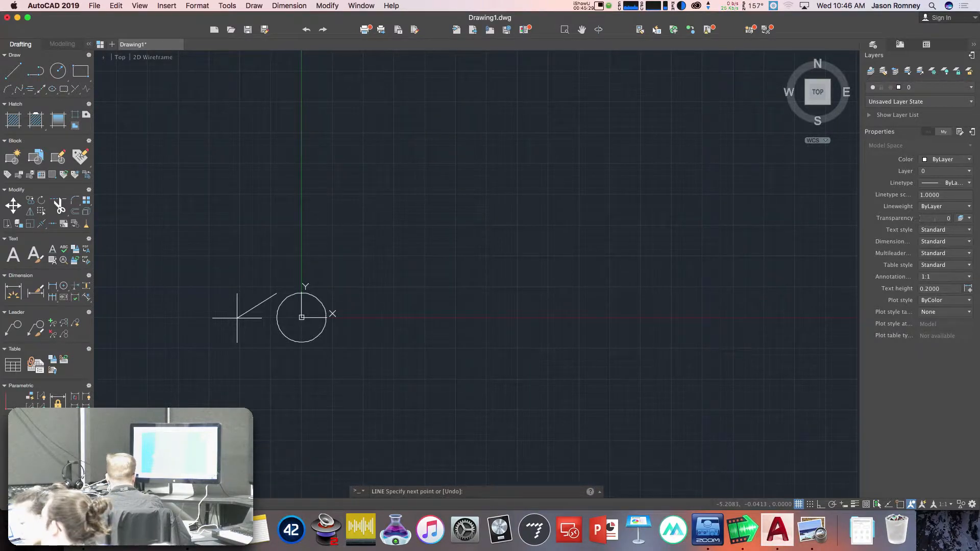
pyautogui.write('-2,-2')
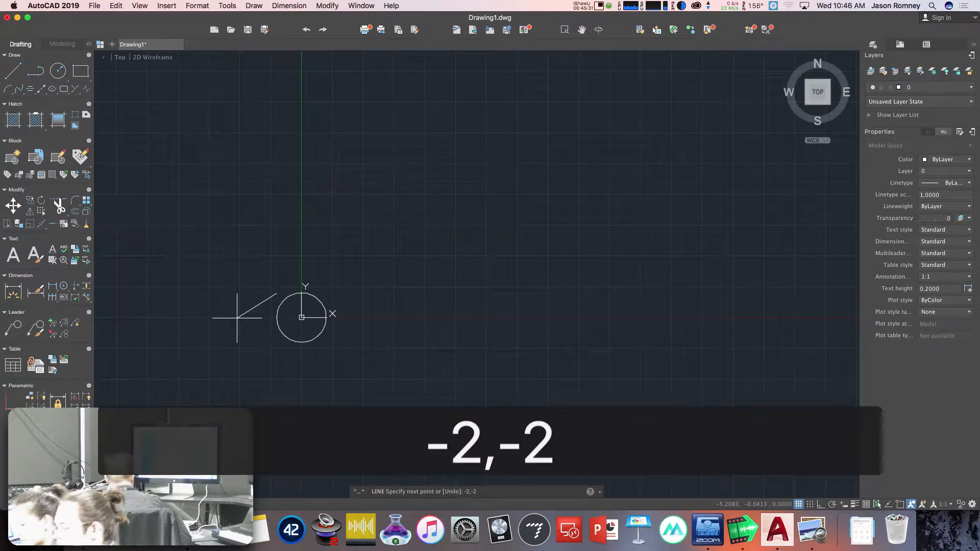
pyautogui.press('Return')
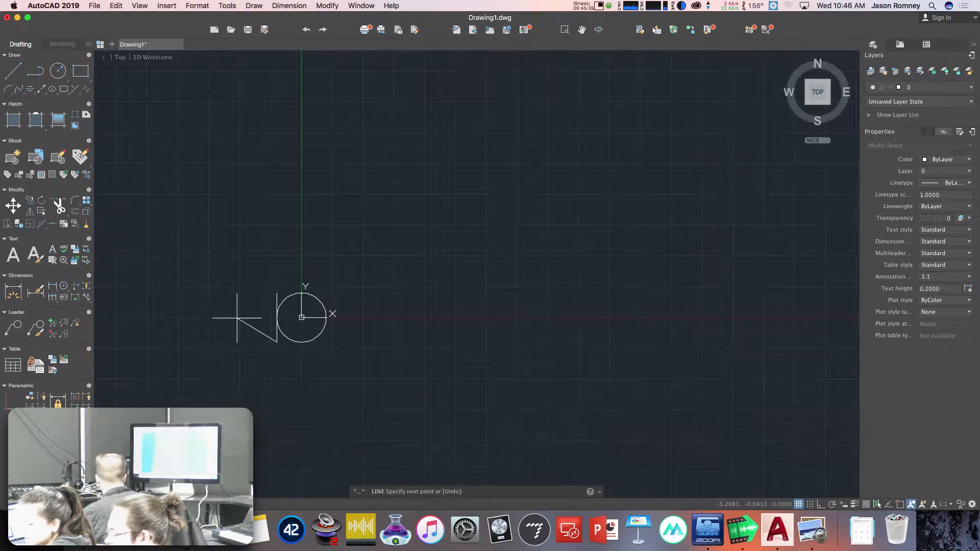
pyautogui.press('Return')
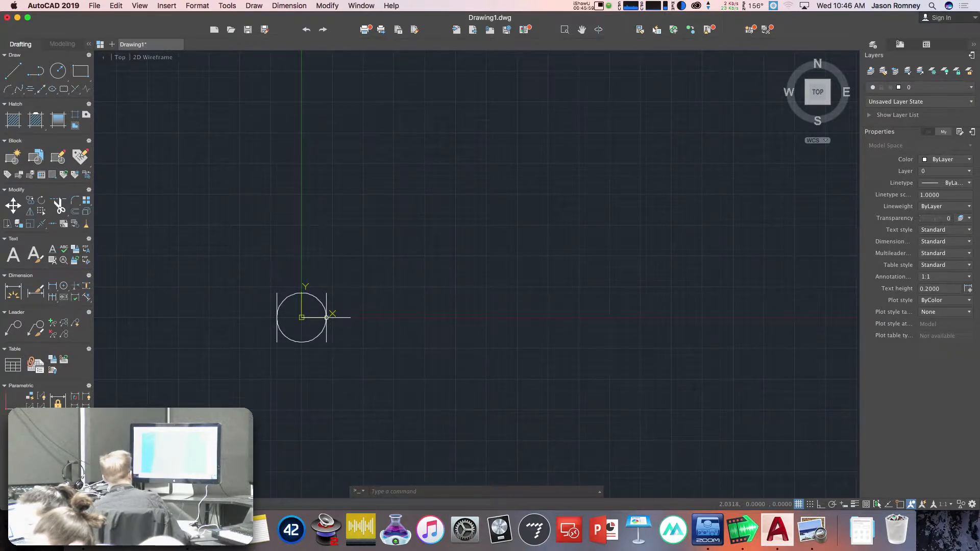
pyautogui.write('l')
pyautogui.press('Return')
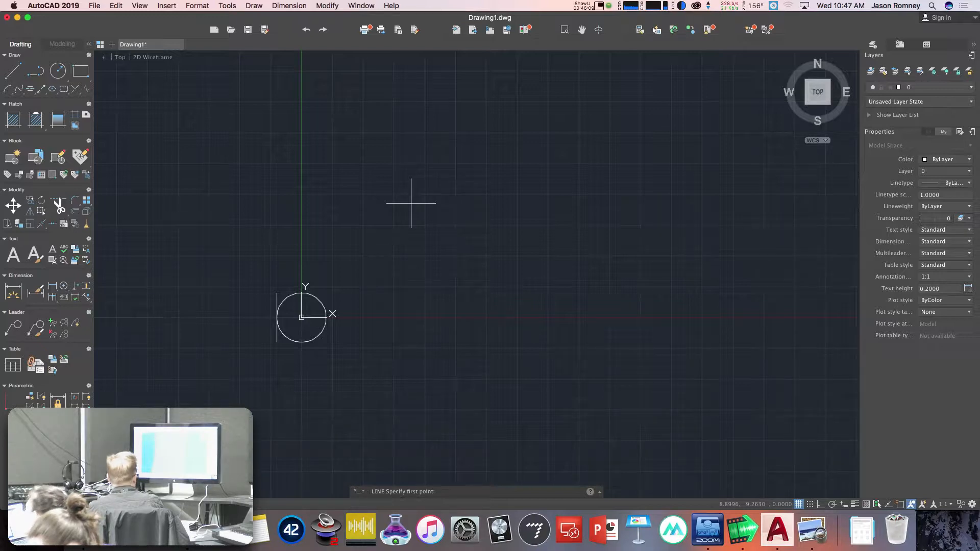
pyautogui.write('2,0')
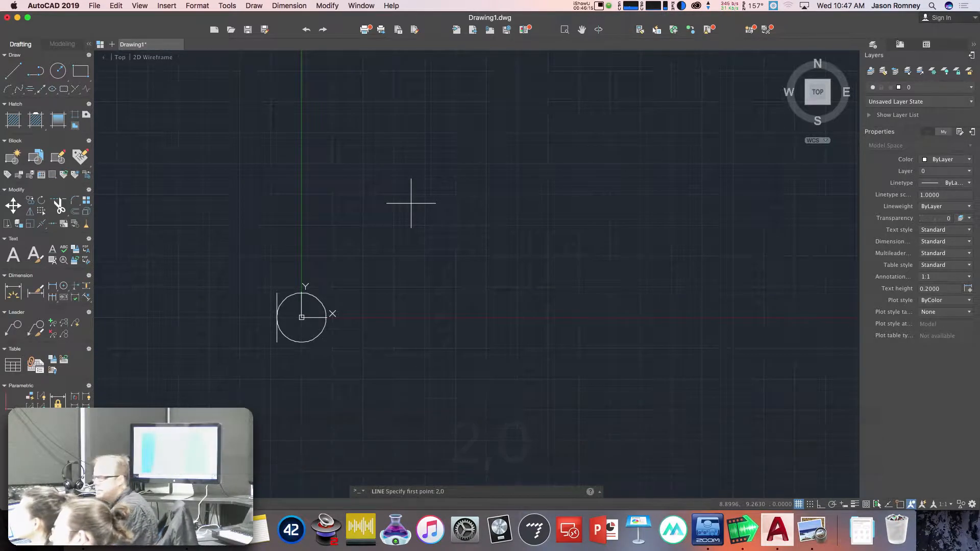
pyautogui.press('Return')
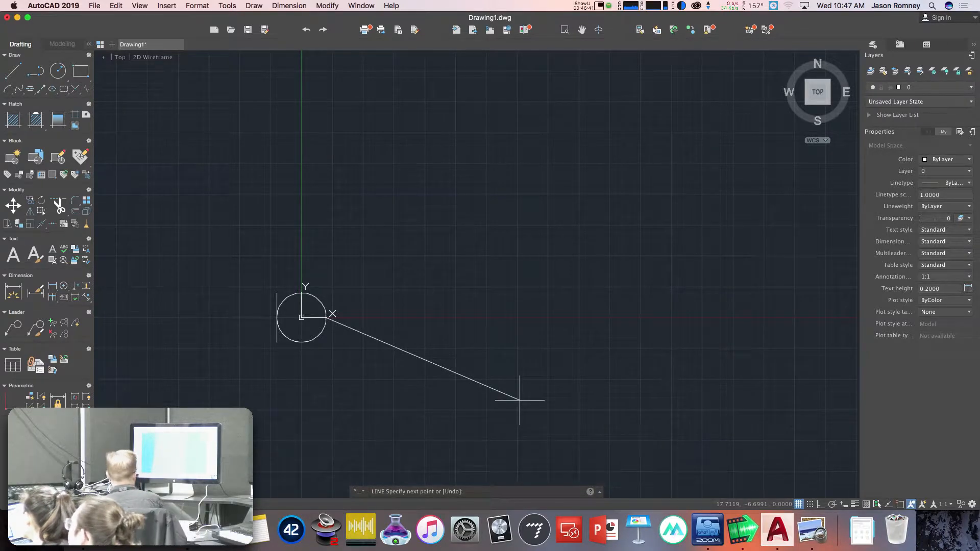
pyautogui.press('Return')
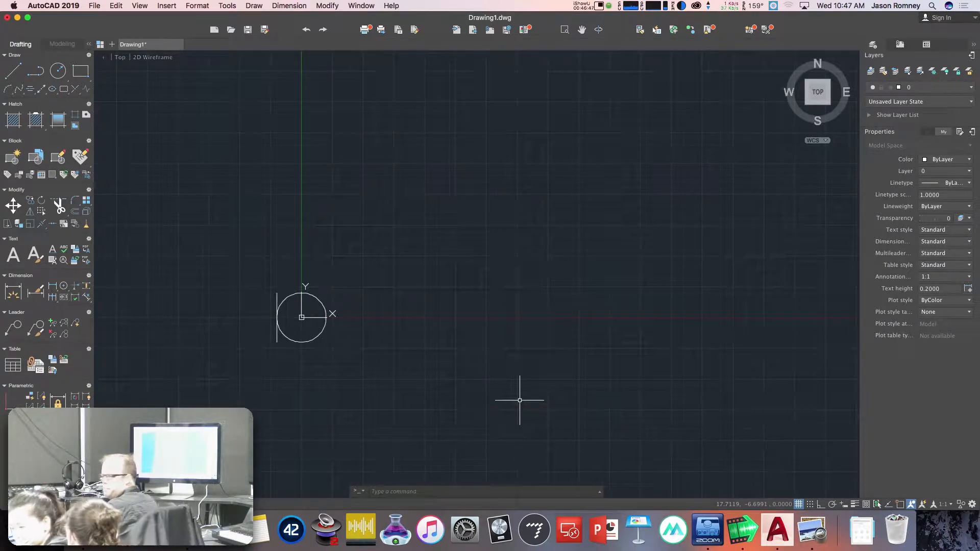
# Draw the horizontal line extending from the circle's right side with the LINE command from 2,0 to 20,0
pyautogui.write('l')
pyautogui.press('Return')
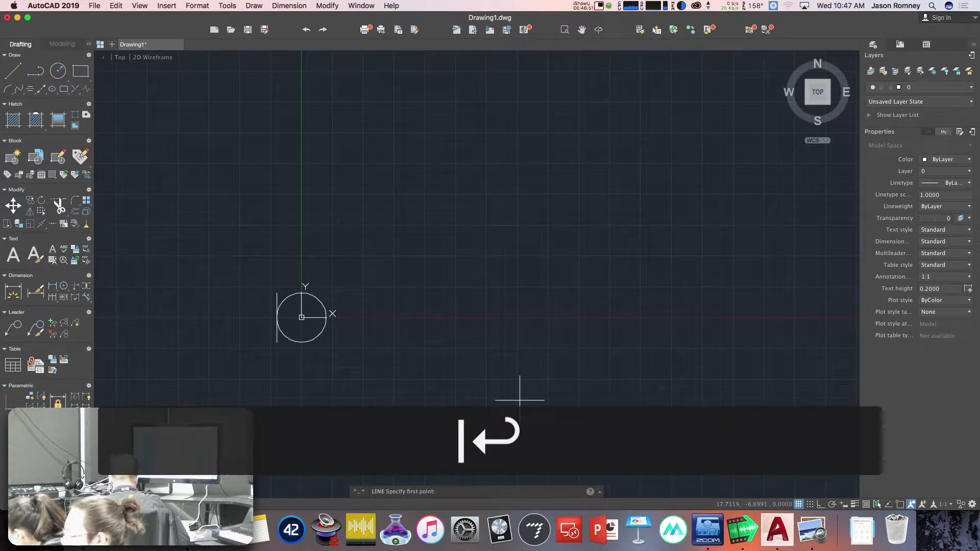
pyautogui.write('2,0')
pyautogui.press('Return')
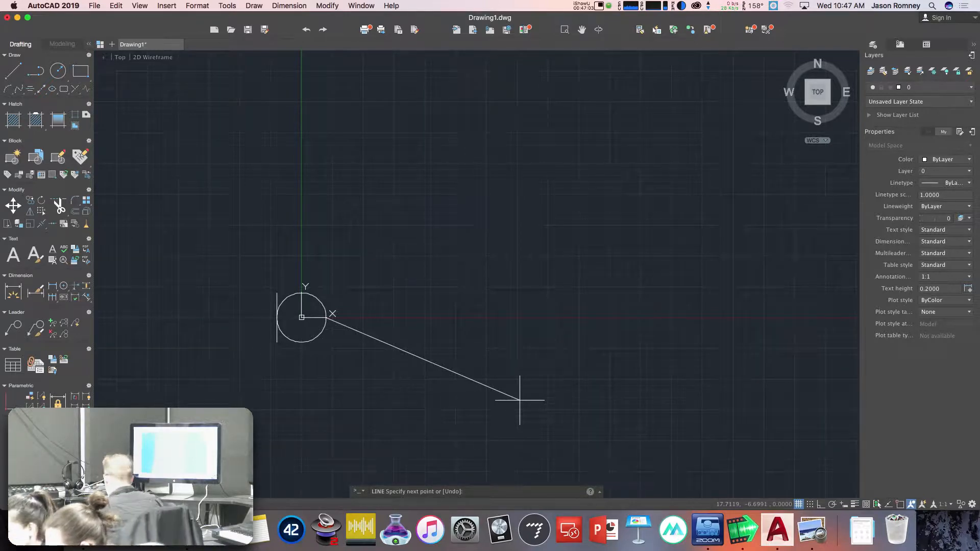
pyautogui.write('20')
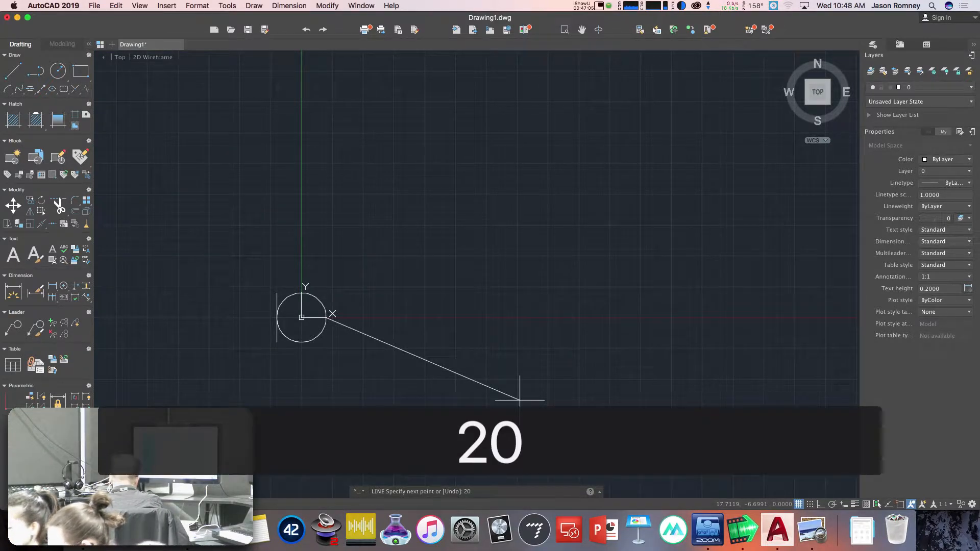
pyautogui.write(',0')
pyautogui.press('Return')
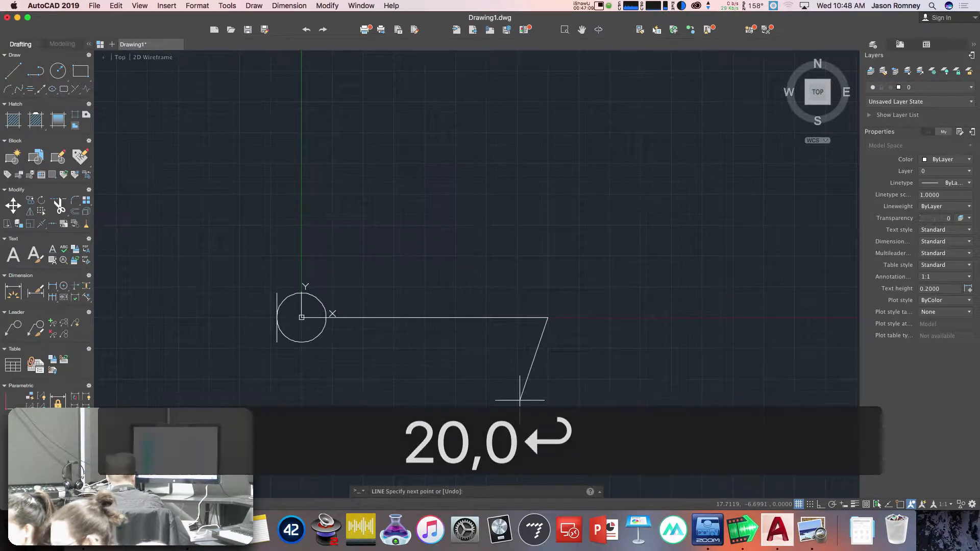
pyautogui.press('Return')
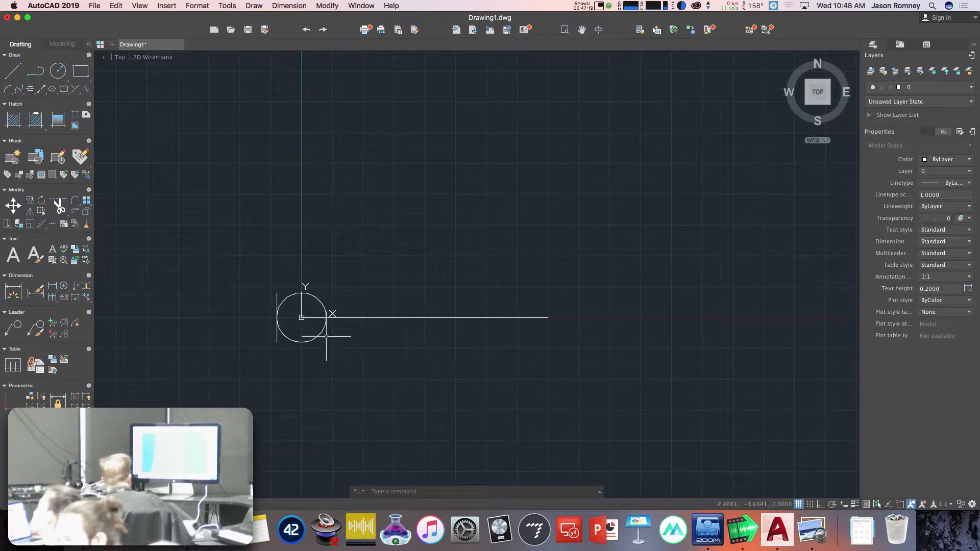
pyautogui.scroll(2, 295, 325)
pyautogui.scroll(3, 295, 325)
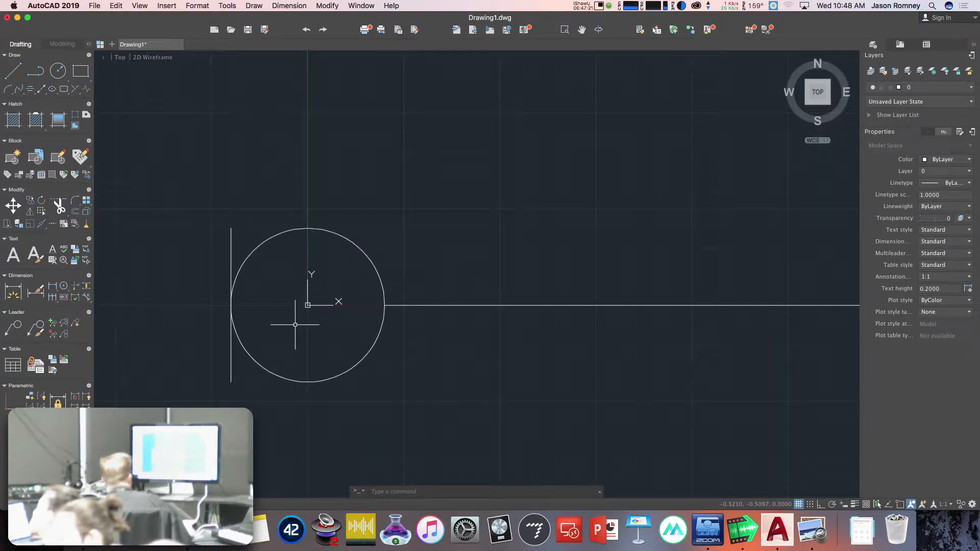
pyautogui.scroll(-3, 295, 325)
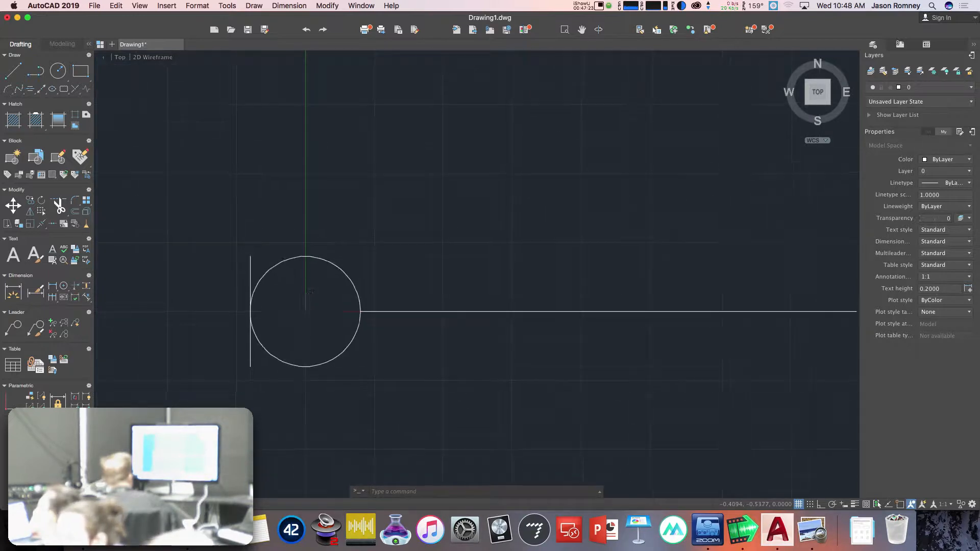
# Check the assignment symbols in Preview, then return to AutoCAD and erase the whole circle-and-line symbol with the ERASE command
pyautogui.press('super+Tab')
pyautogui.press('super+Tab')
pyautogui.press('super+shift+Tab')
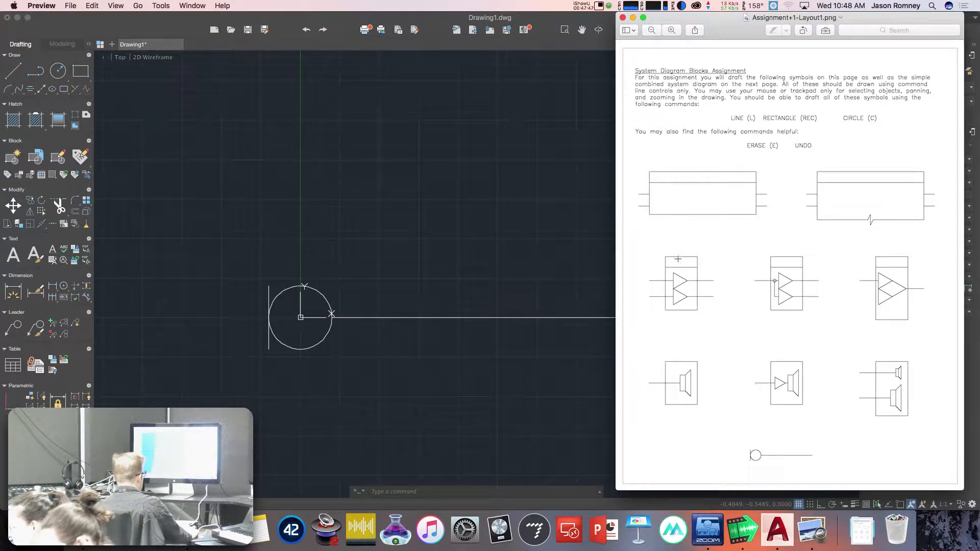
pyautogui.click(228, 269)
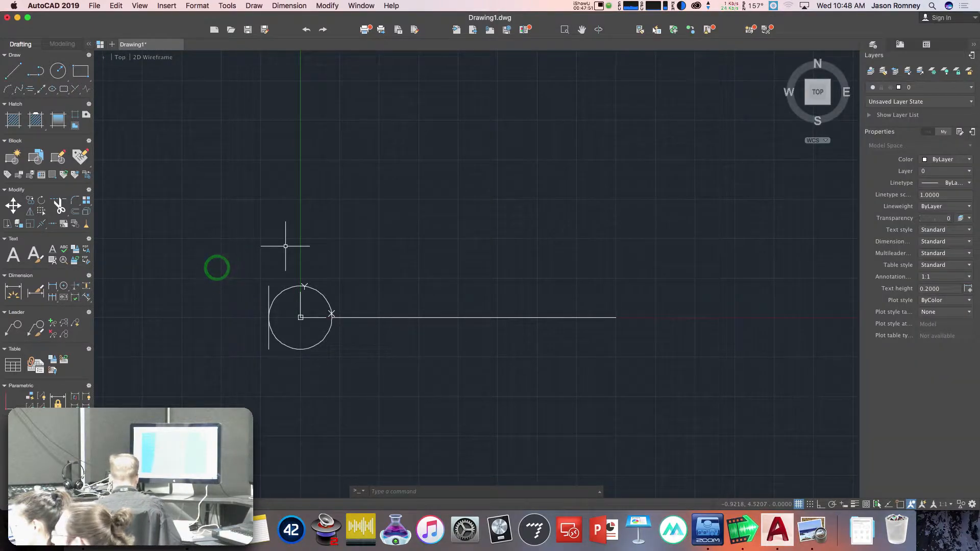
pyautogui.press('e')
pyautogui.press('space')
pyautogui.write('all')
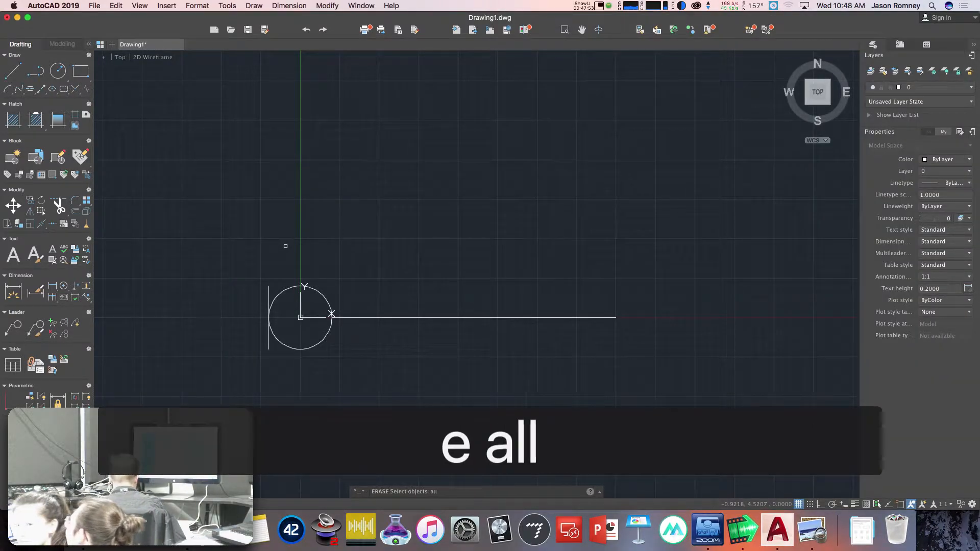
pyautogui.press('Return')
pyautogui.press('Return')
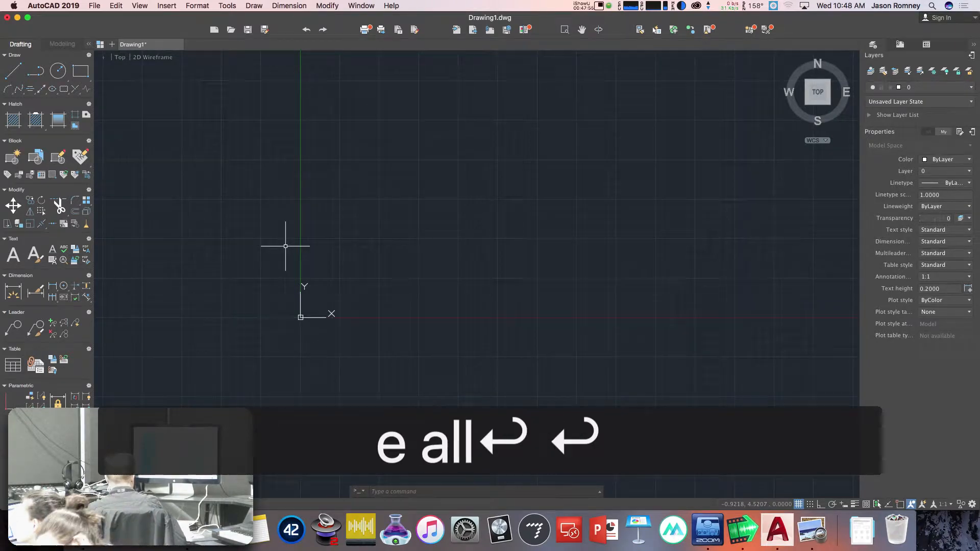
# Check the assignment's amplifier block in Preview, then draw a rectangle in AutoCAD from 0,0 to 5,10 with the RECTANGLE command
pyautogui.press('super+Tab')
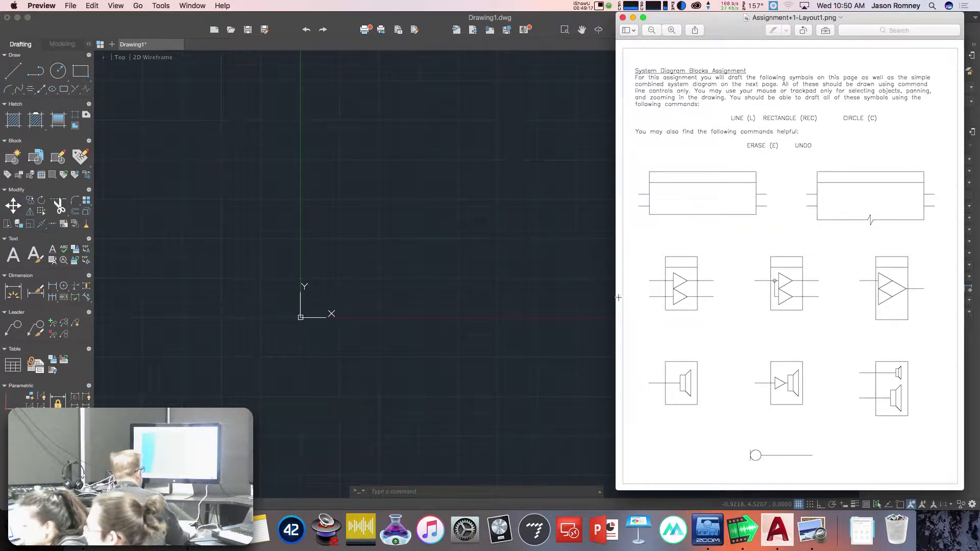
pyautogui.click(336, 341)
pyautogui.press('Escape')
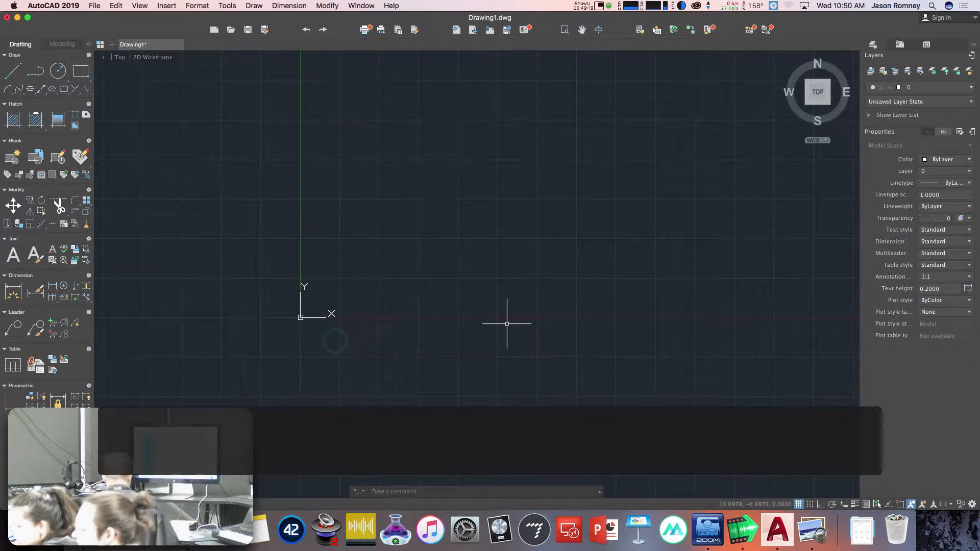
pyautogui.write('rec')
pyautogui.press('Return')
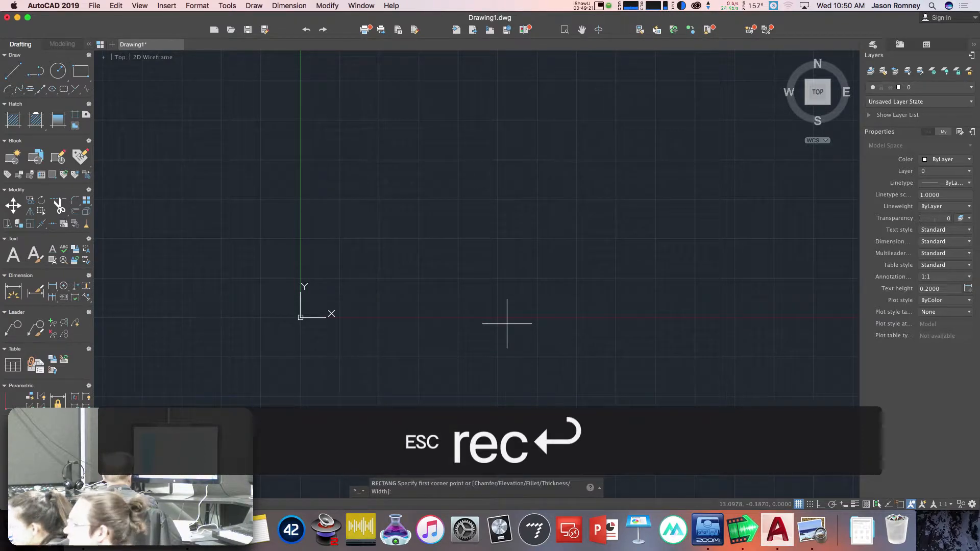
pyautogui.write('0,0')
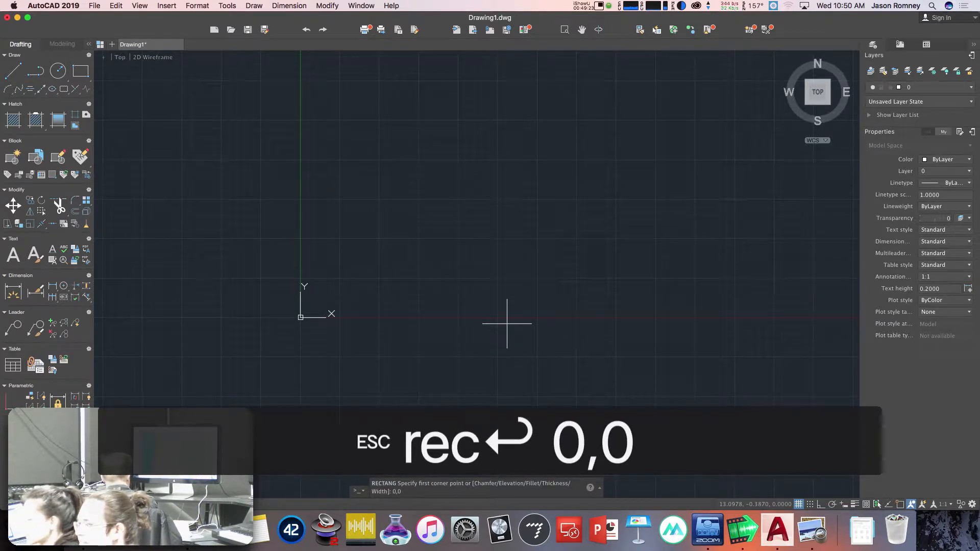
pyautogui.press('Return')
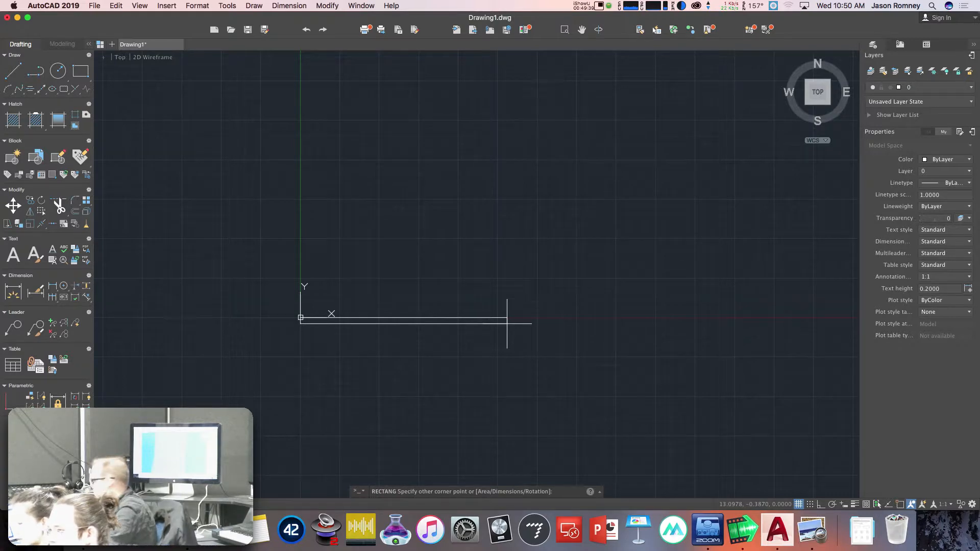
pyautogui.write('5,10')
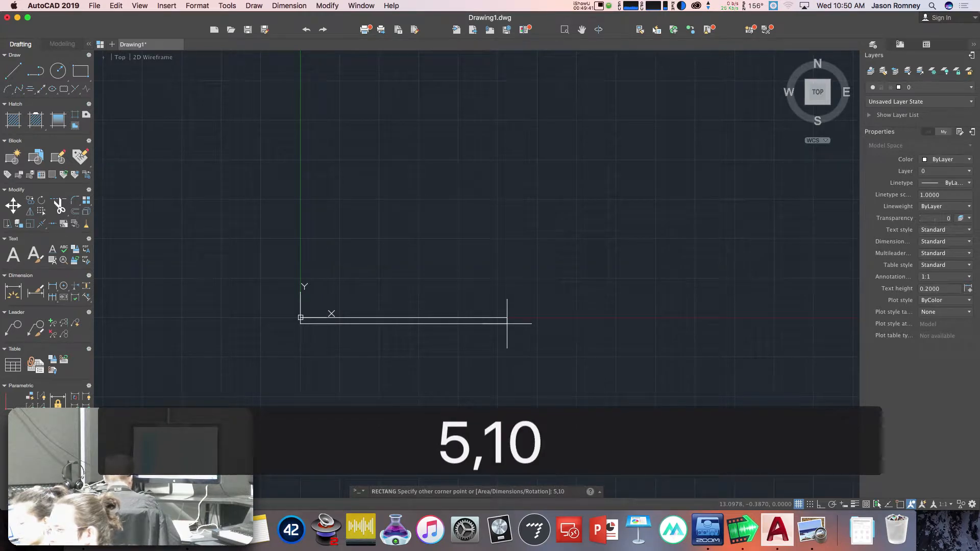
pyautogui.press('Return')
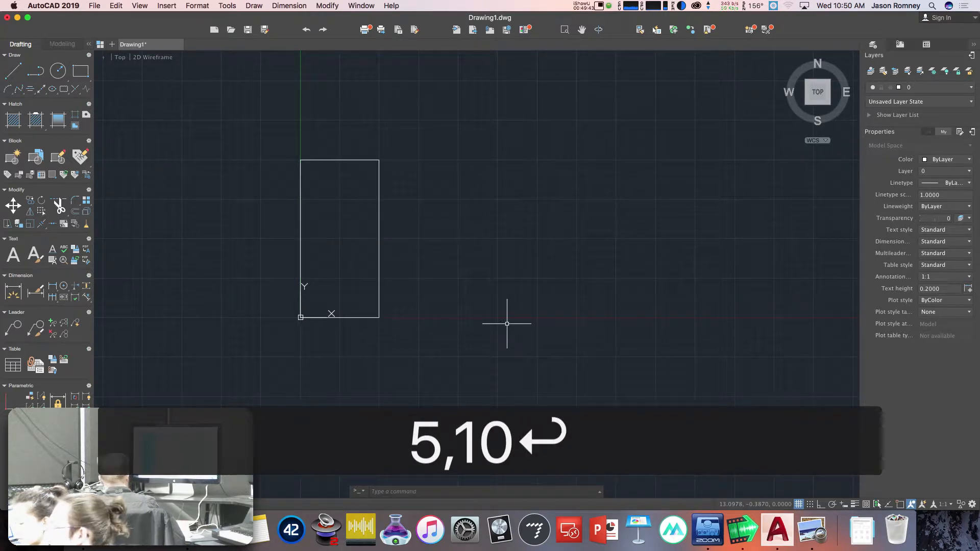
# Compare the rectangle with the assignment in Preview, then return to AutoCAD and erase the rectangle with the ERASE command
pyautogui.press('super+Tab')
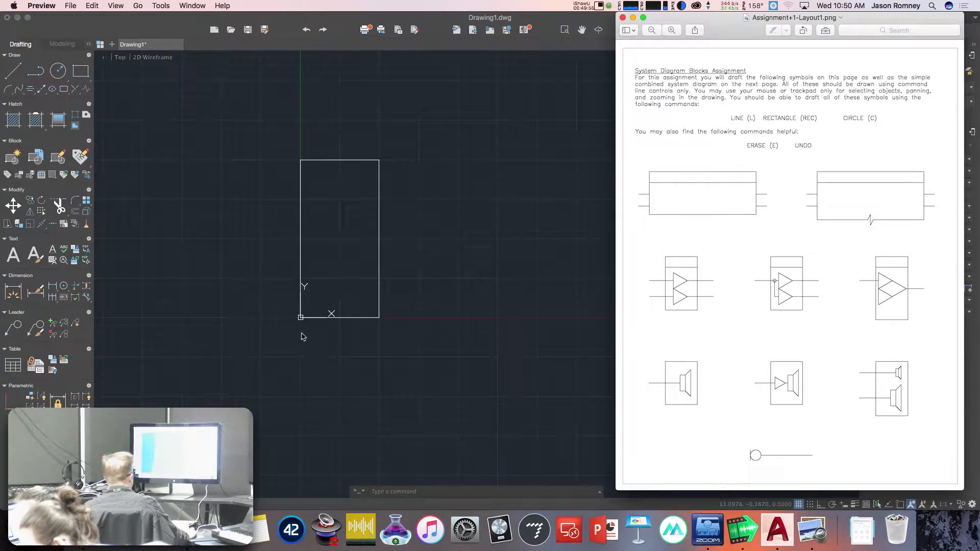
pyautogui.click(361, 317)
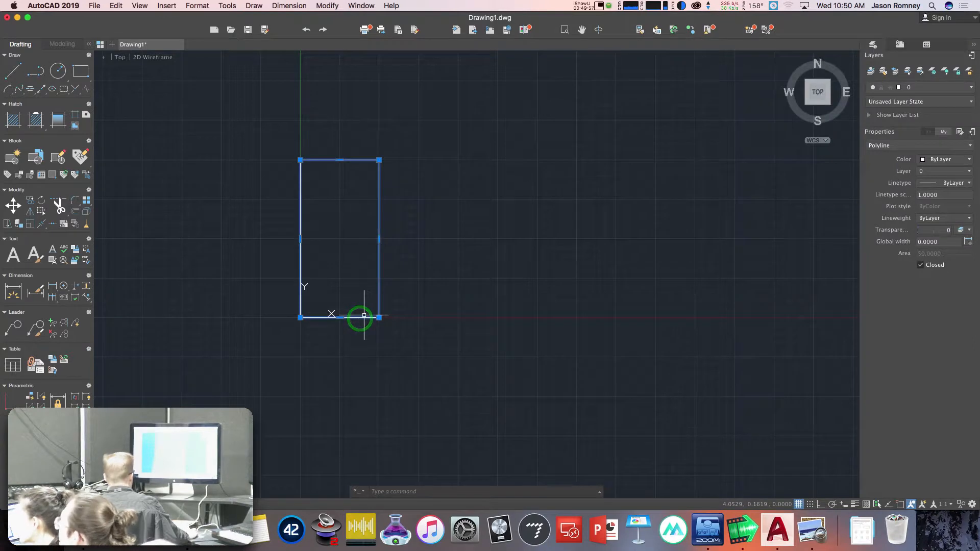
pyautogui.write('e')
pyautogui.press('Return')
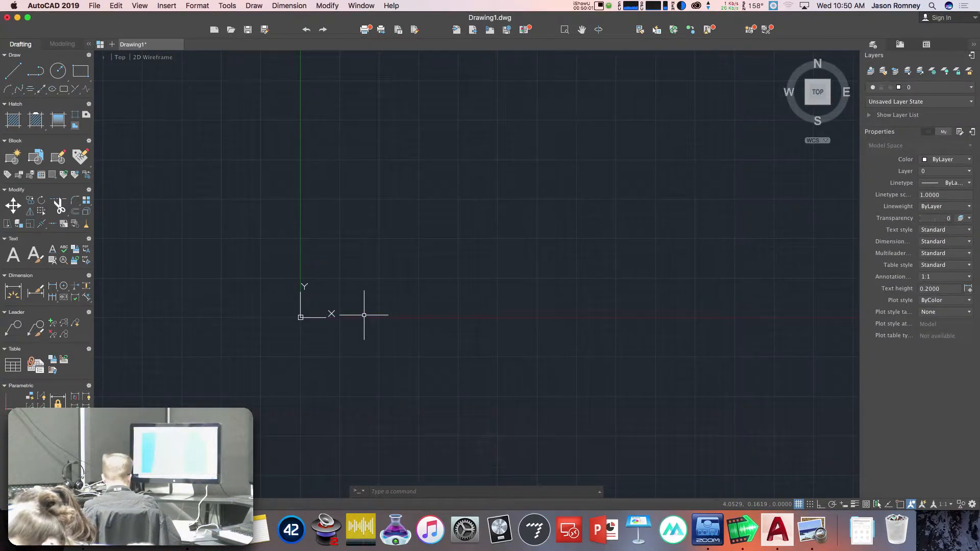
# Draw the block outline from 0,0 to 6,10 with the RECTANGLE command
pyautogui.write('0,0')
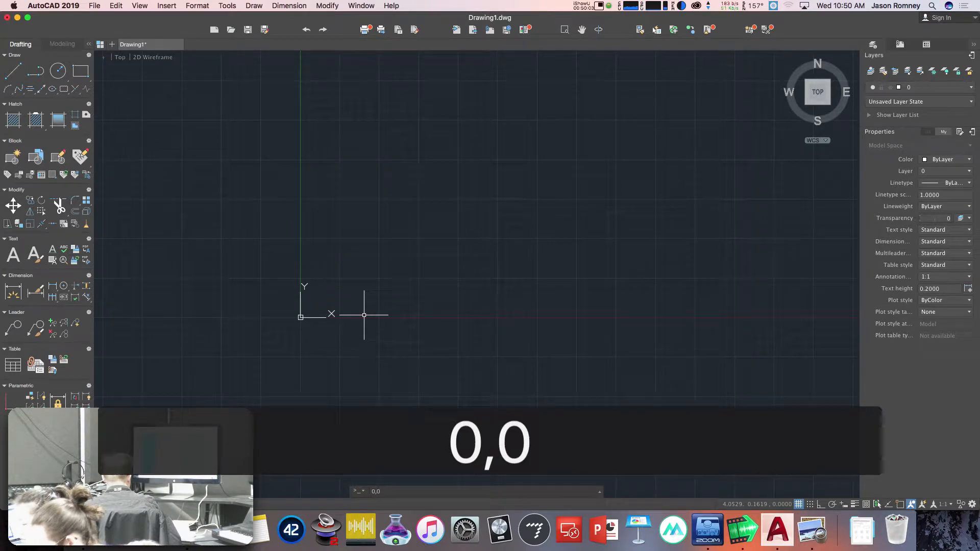
pyautogui.write('rec')
pyautogui.press('Return')
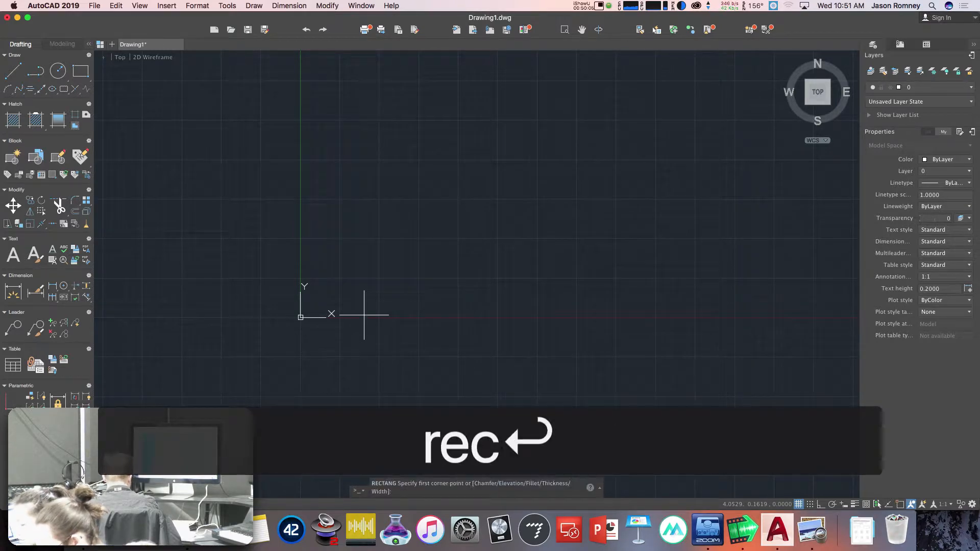
pyautogui.write('0,0')
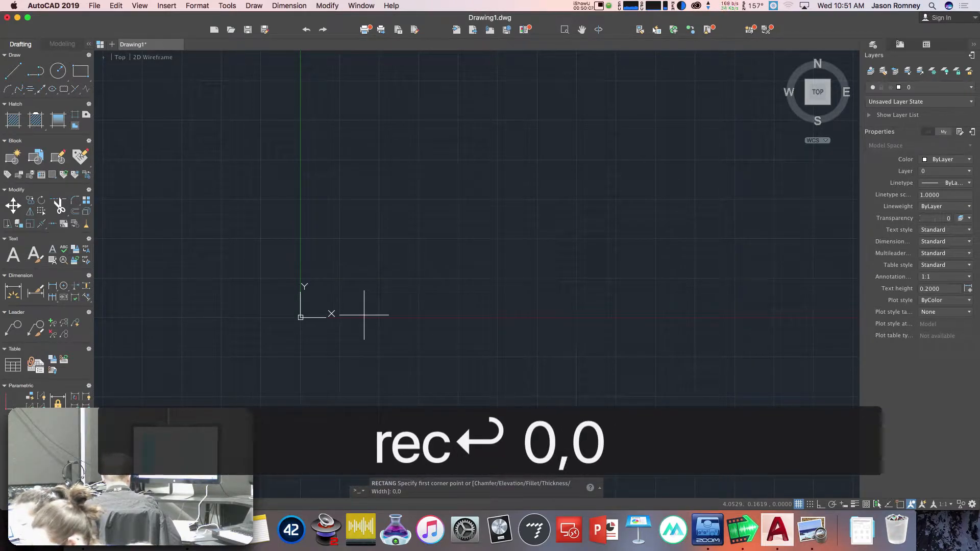
pyautogui.press('Return')
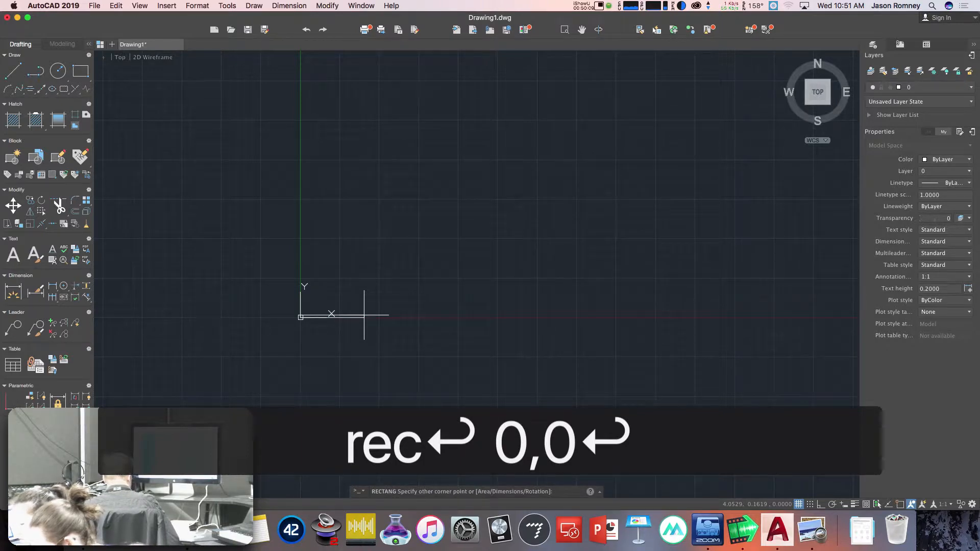
pyautogui.write('6,10')
pyautogui.press('Return')
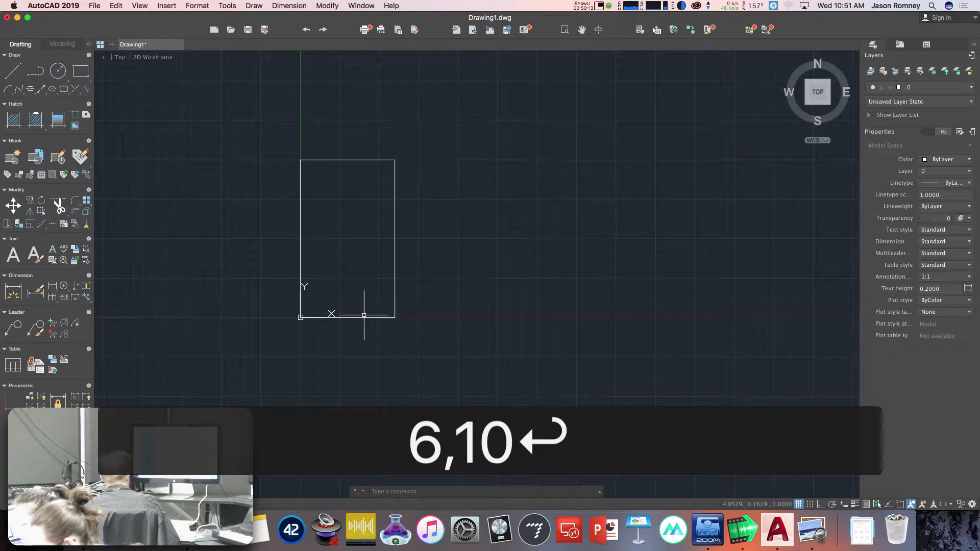
# Check the assignment block in Preview, then return to AutoCAD and draw the header line from 0,8 to 6,8 with the LINE command
pyautogui.press('super+Tab')
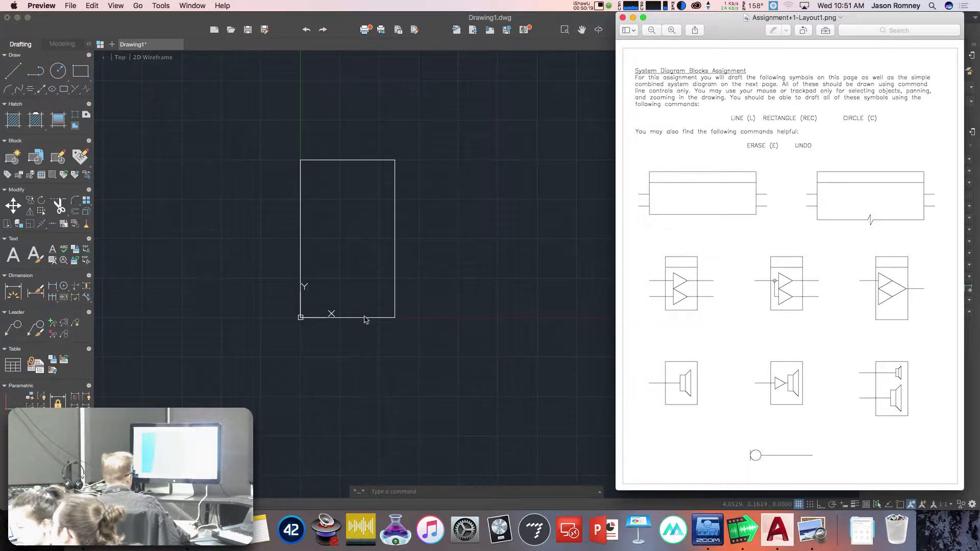
pyautogui.press('super+Tab')
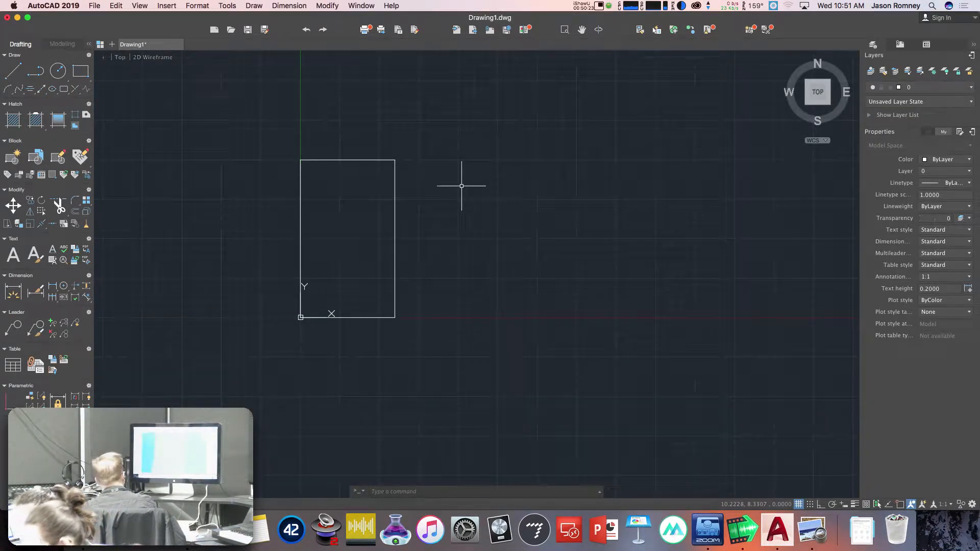
pyautogui.write('l')
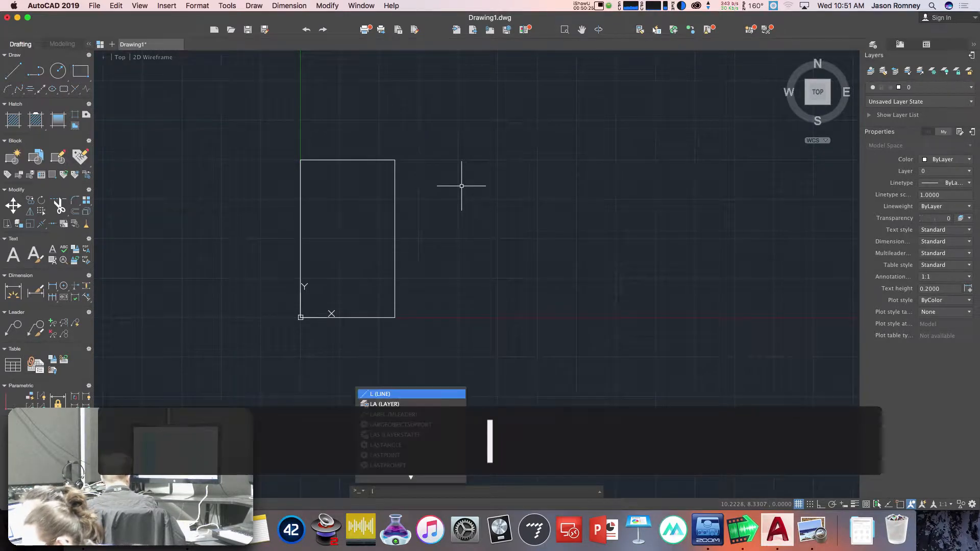
pyautogui.press('Return')
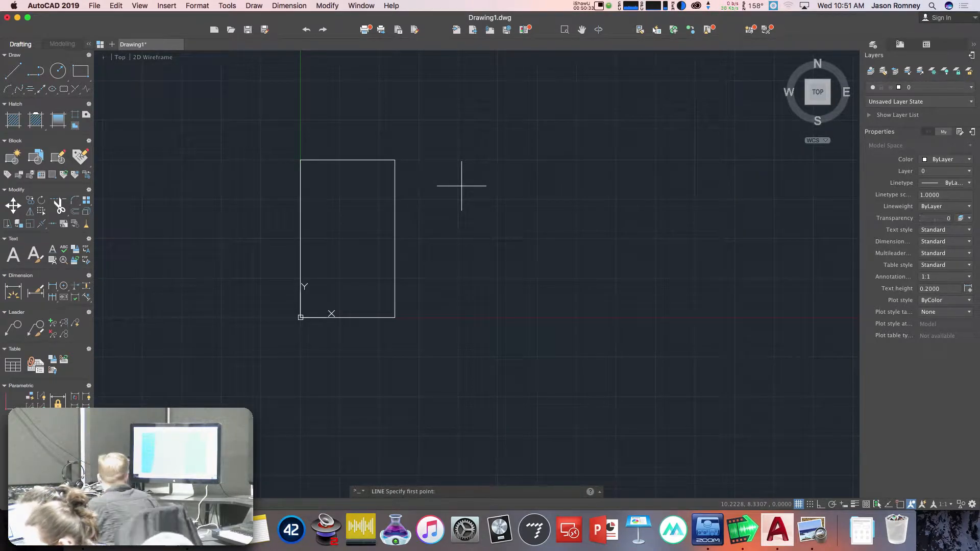
pyautogui.write('0,8')
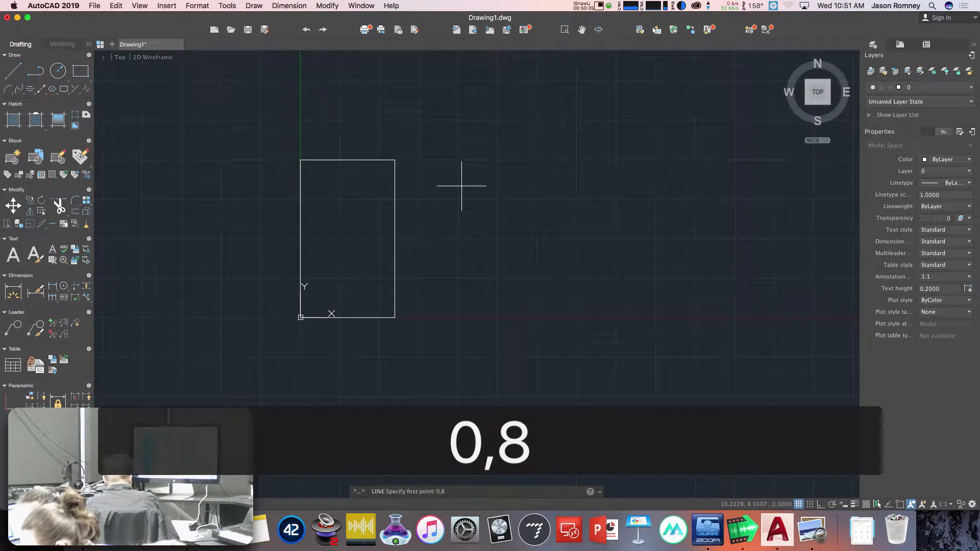
pyautogui.press('Return')
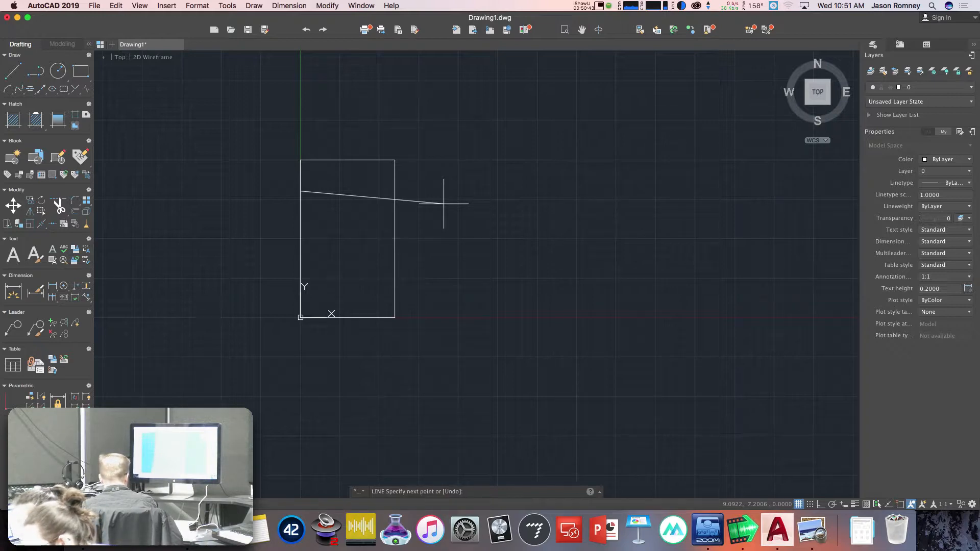
pyautogui.write('6,8')
pyautogui.press('Return')
pyautogui.press('Return')
# Compare the block with the assignment in Preview, then narrow the AutoCAD window so the drawing and the assignment sit side by side
pyautogui.press('super+Tab')
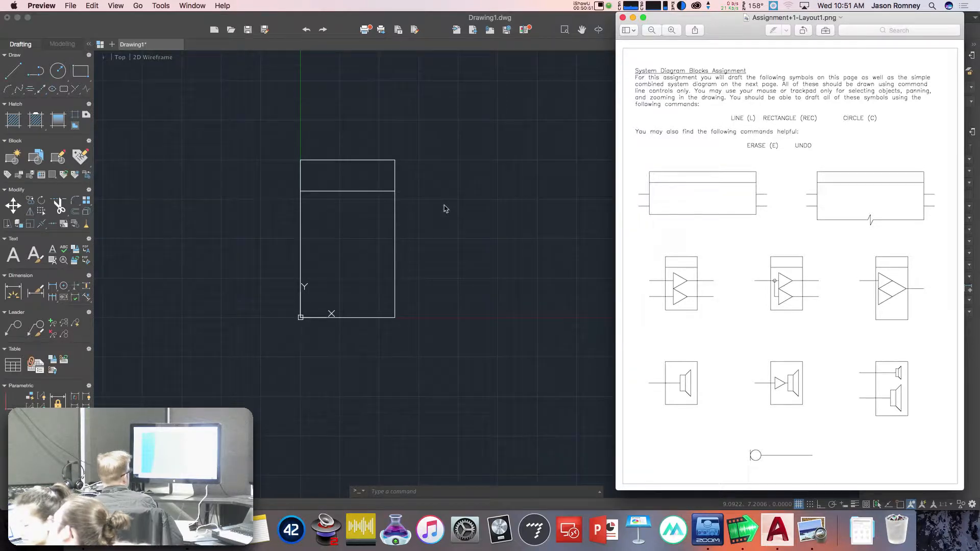
pyautogui.press('super+Tab')
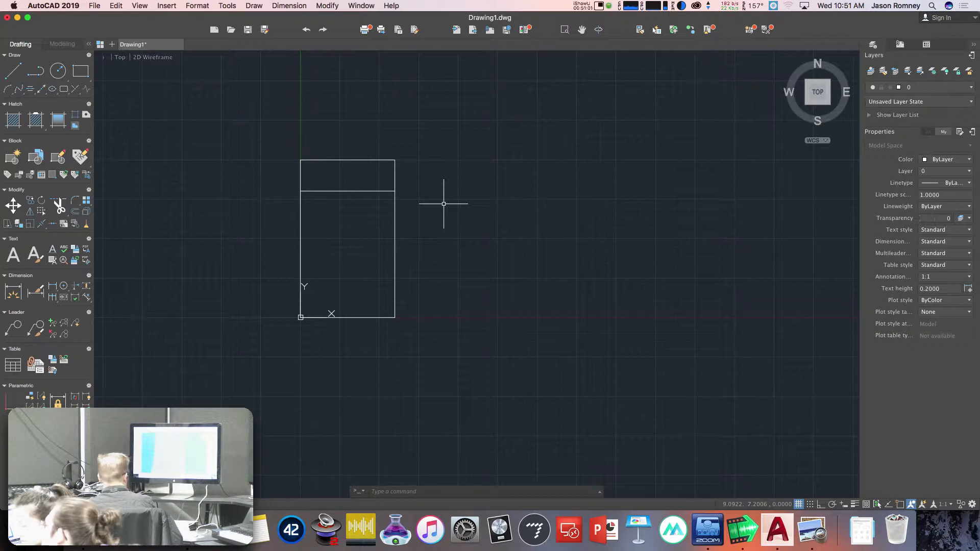
pyautogui.press('super+Tab')
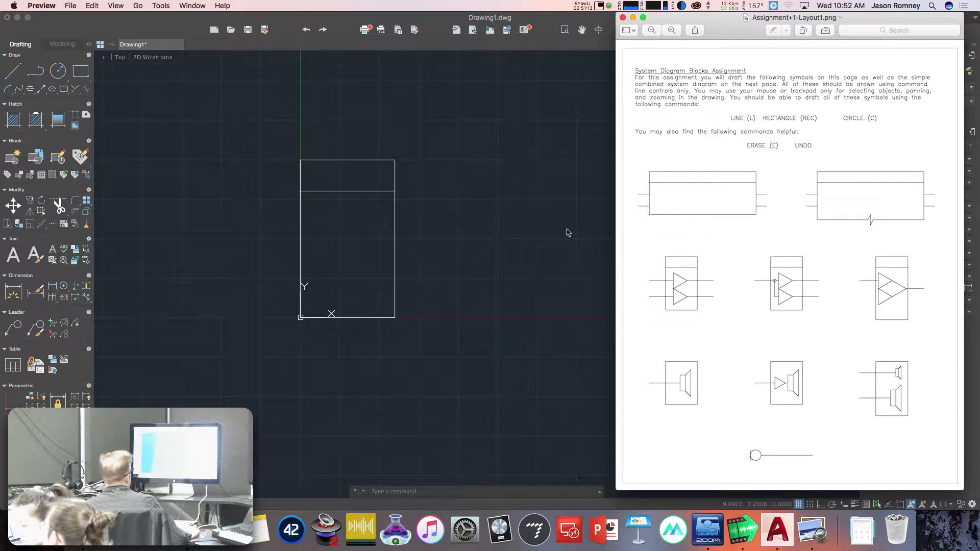
pyautogui.doubleClick(537, 17)
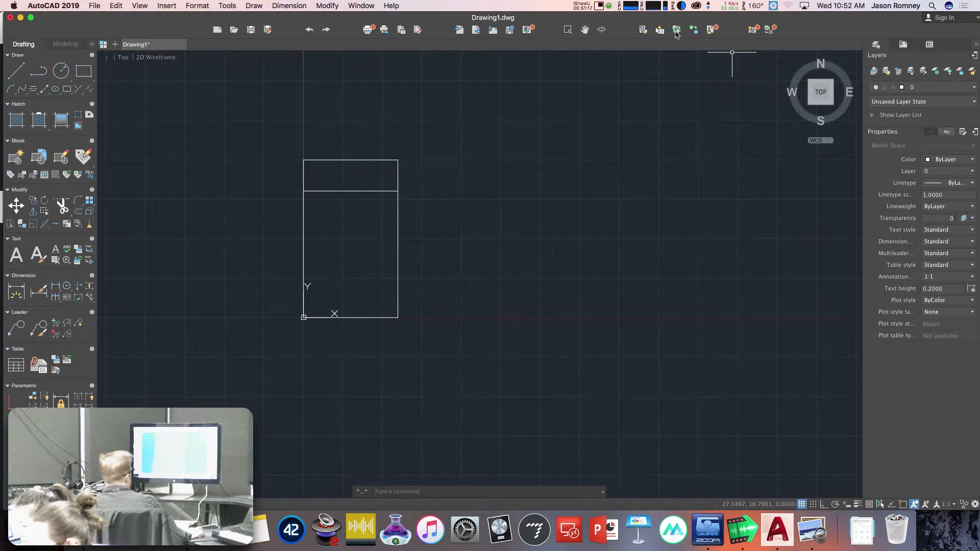
pyautogui.moveTo(653, 19); pyautogui.dragTo(650, 19)
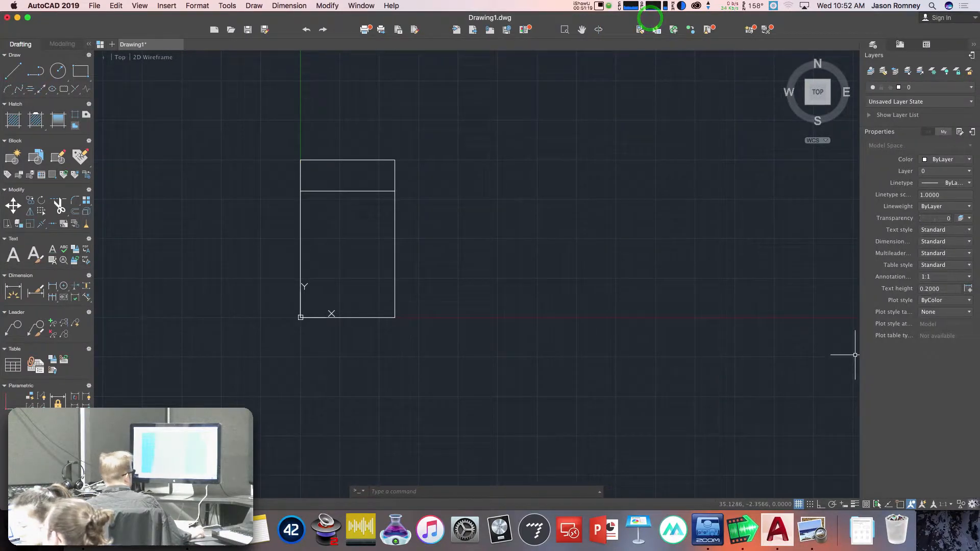
pyautogui.moveTo(976, 494); pyautogui.dragTo(645, 462)
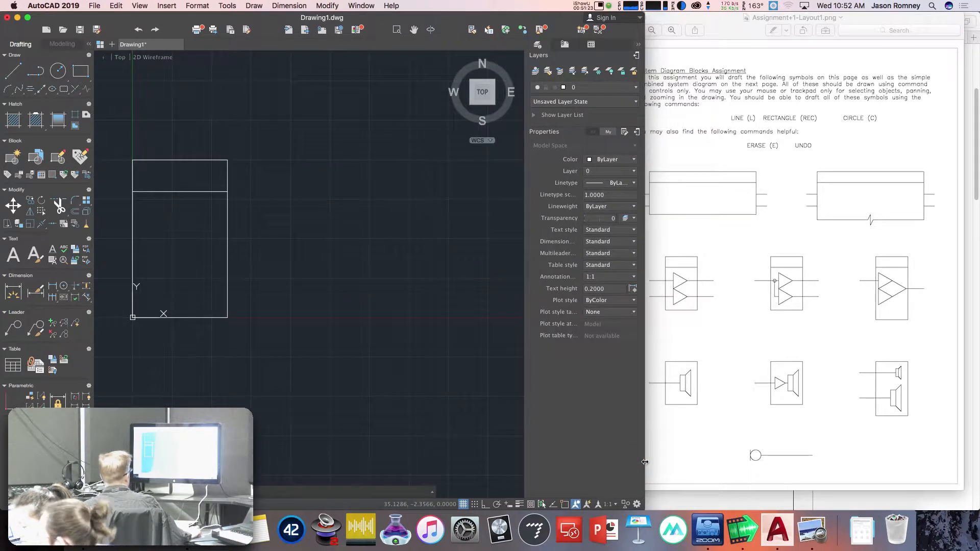
pyautogui.moveTo(220, 362); pyautogui.dragTo(319, 375, button='middle')
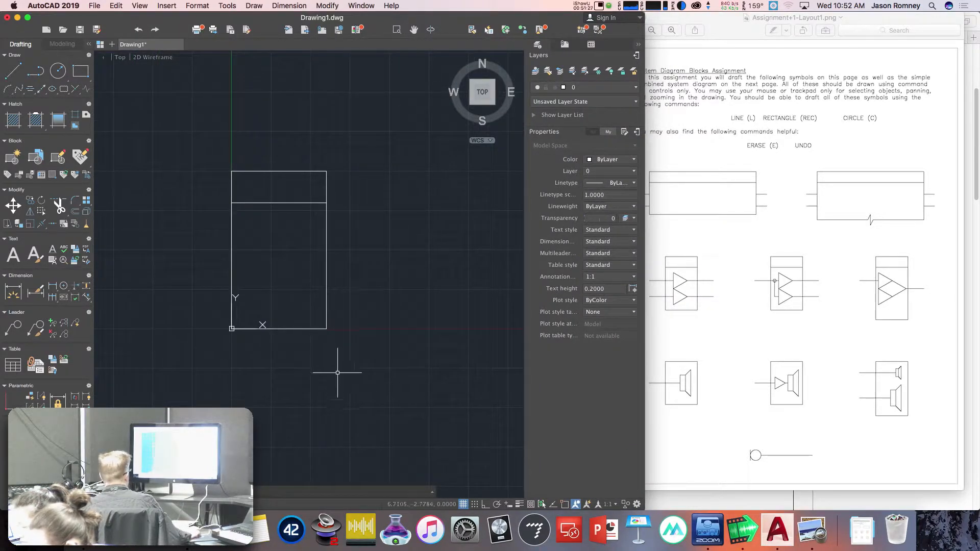
# Draw the upper triangle's vertical side inside the block from 1,7 to 1,4 with the LINE command
pyautogui.write('l')
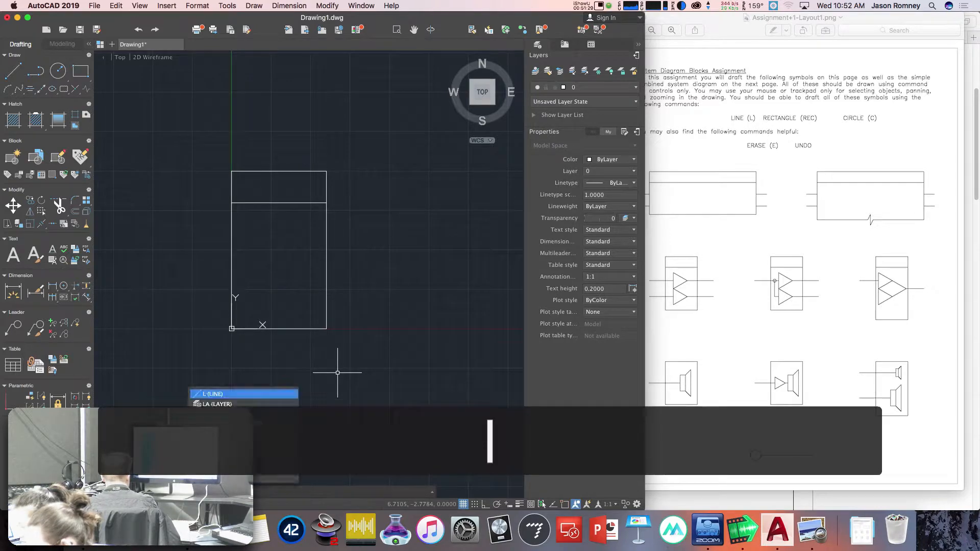
pyautogui.press('Return')
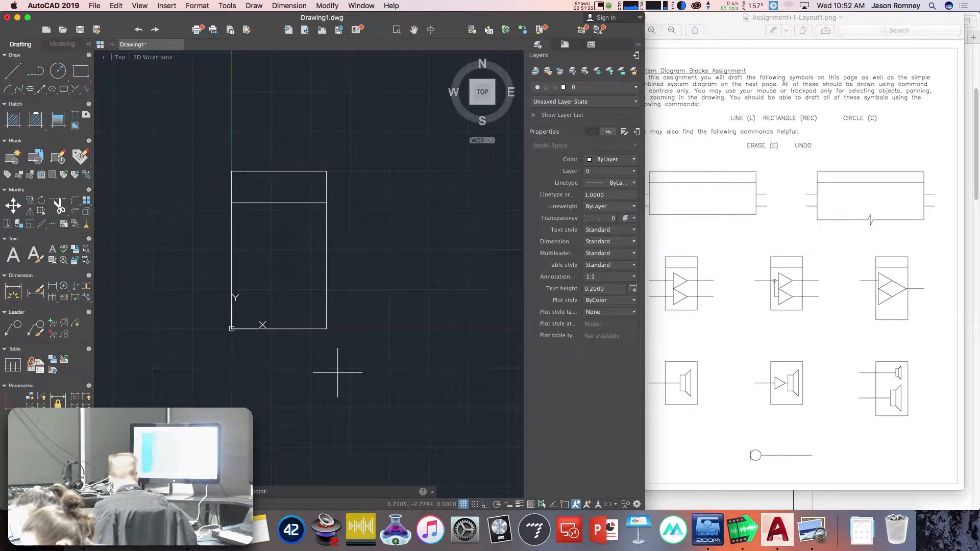
pyautogui.write('1')
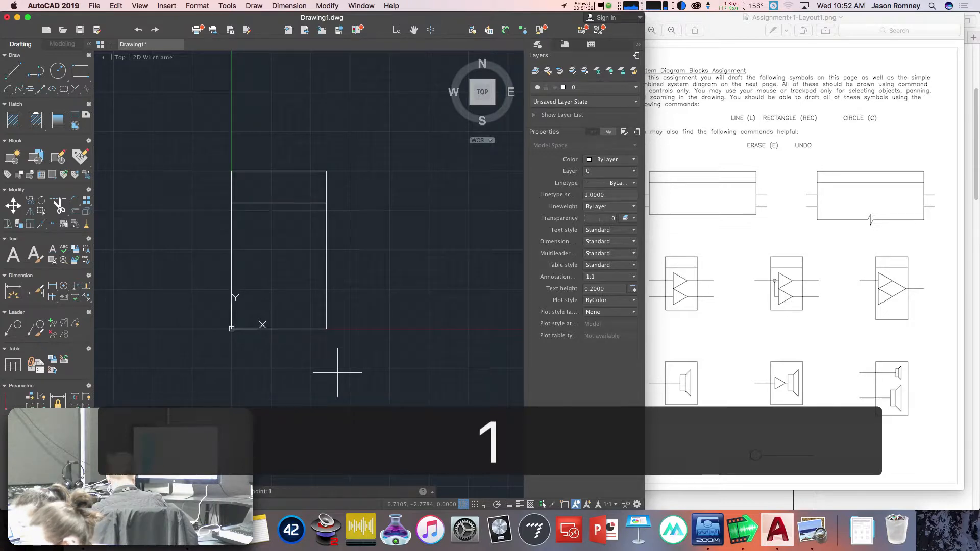
pyautogui.write(',7')
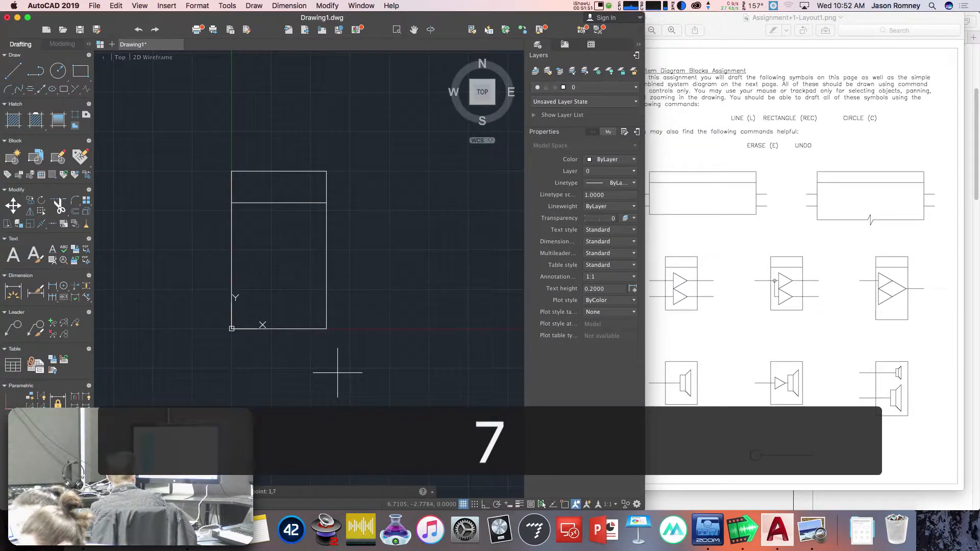
pyautogui.press('Return')
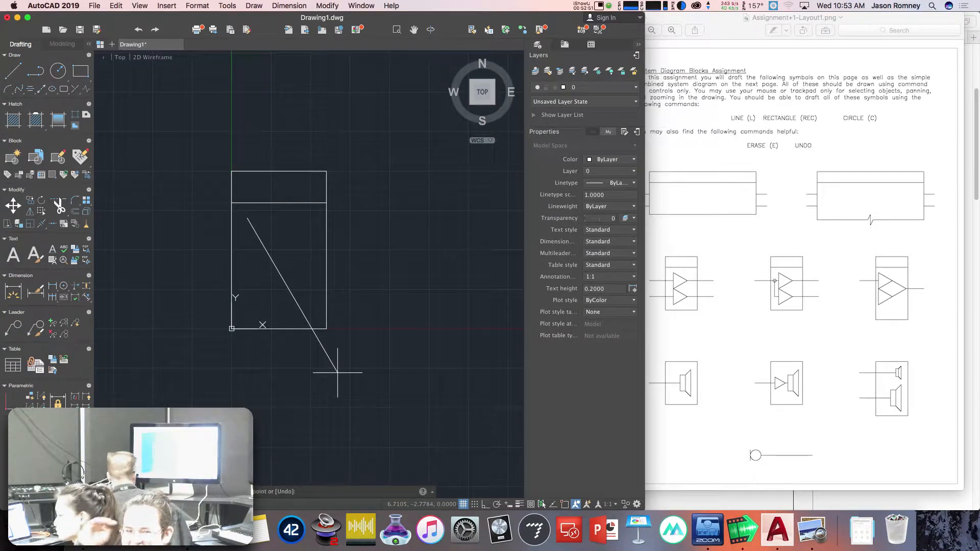
pyautogui.write('1')
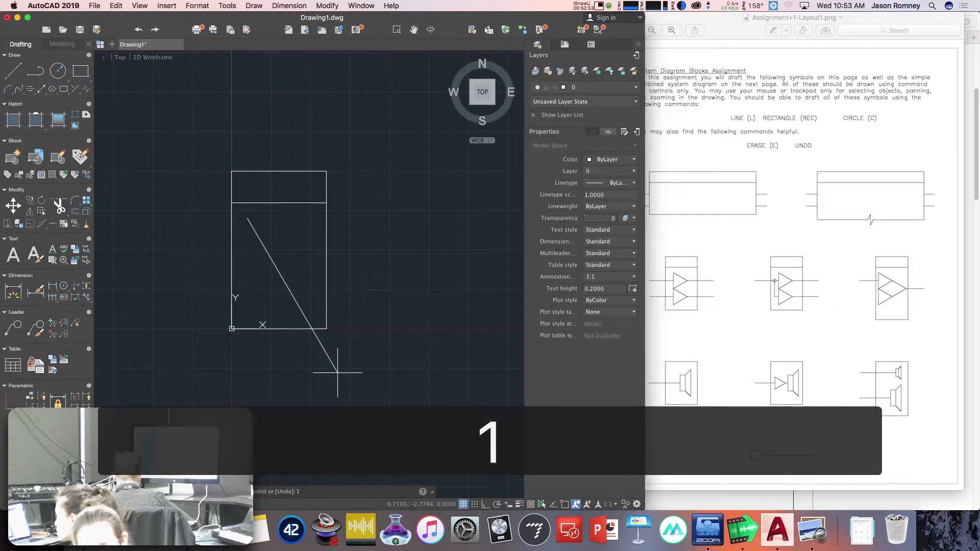
pyautogui.write(',4')
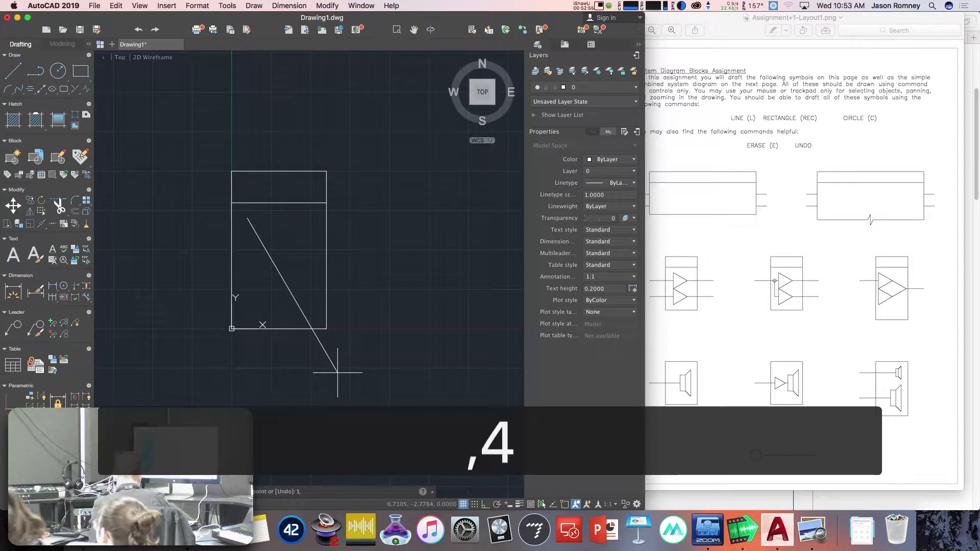
pyautogui.press('Return')
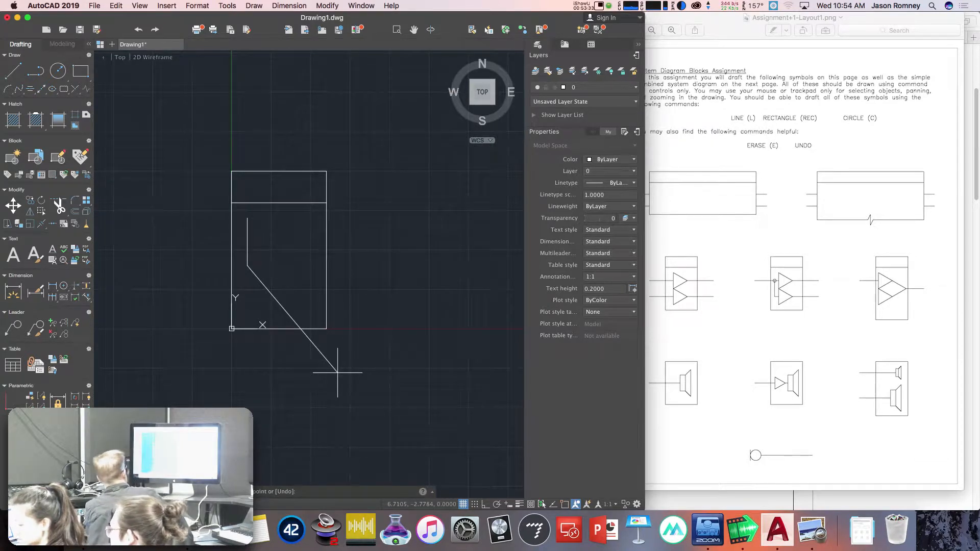
# Complete the upper triangle by continuing the line to 3.5,5.5 and back to 1,7, and end the LINE command
pyautogui.click(248, 265)
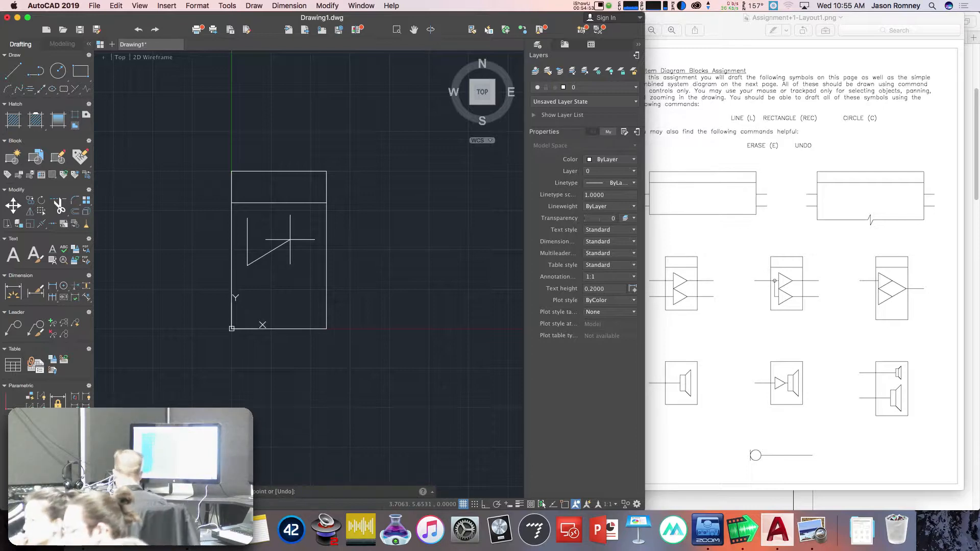
pyautogui.write('3')
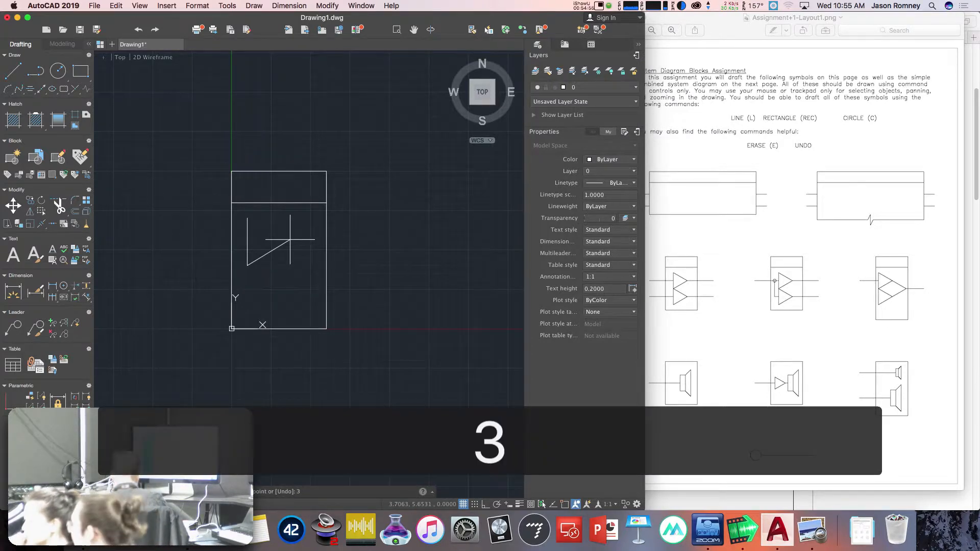
pyautogui.write('.5')
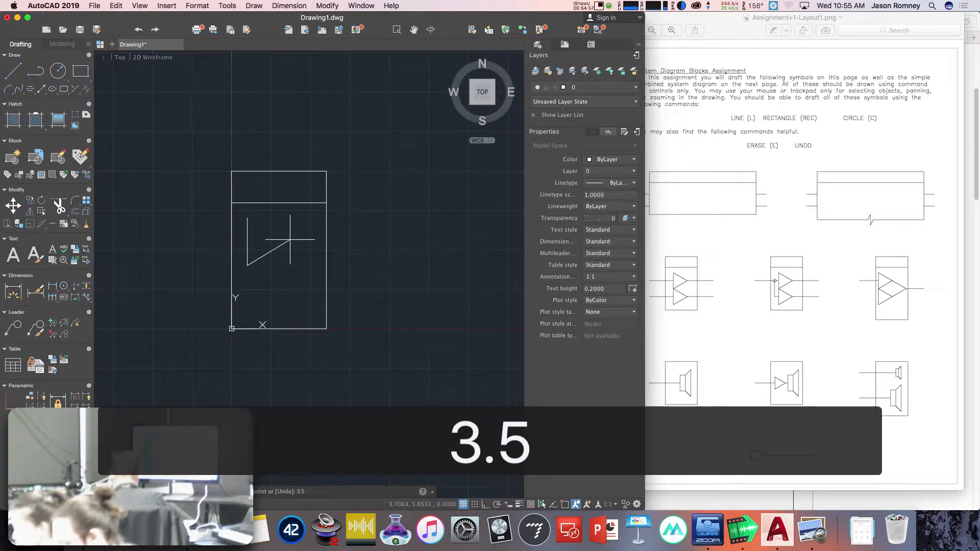
pyautogui.write(',5.5')
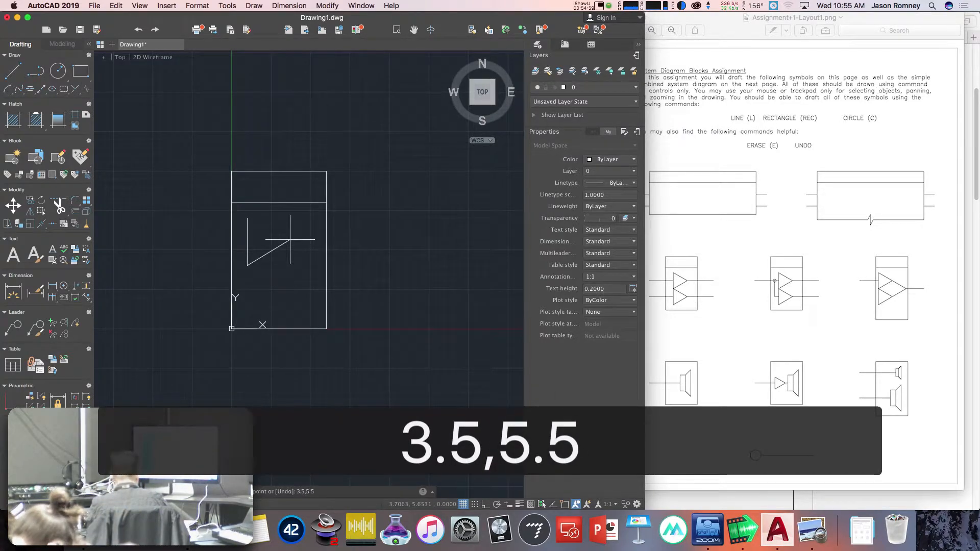
pyautogui.press('Return')
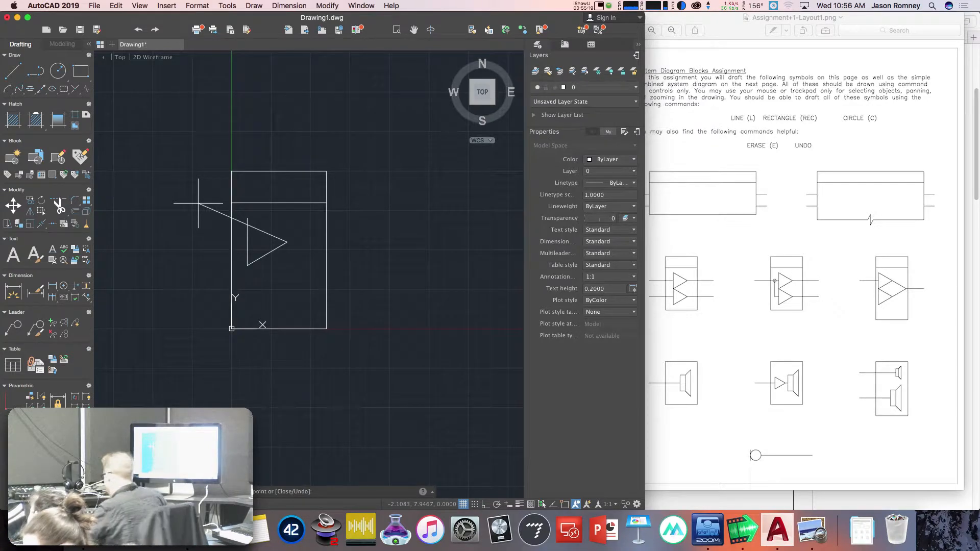
pyautogui.write(',7')
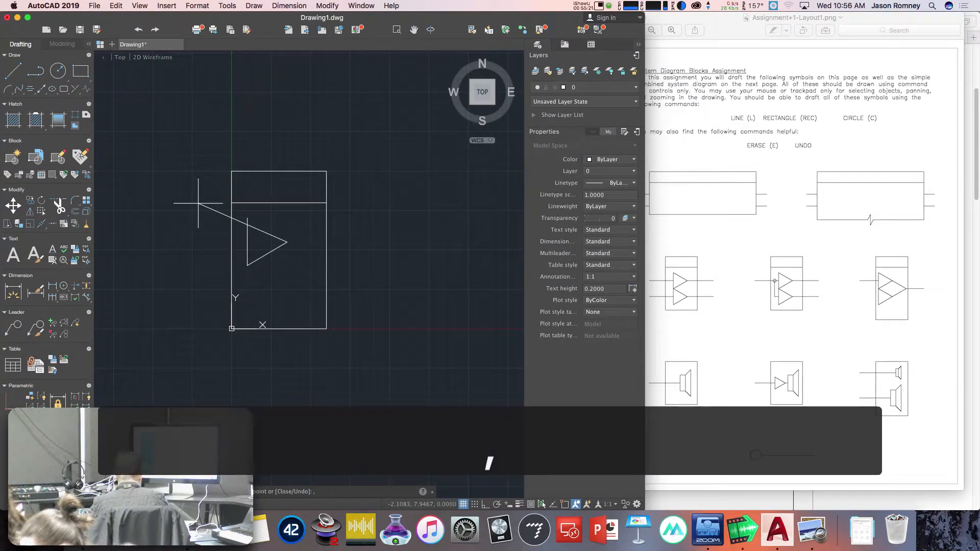
pyautogui.press('BackSpace')
pyautogui.write('1,7')
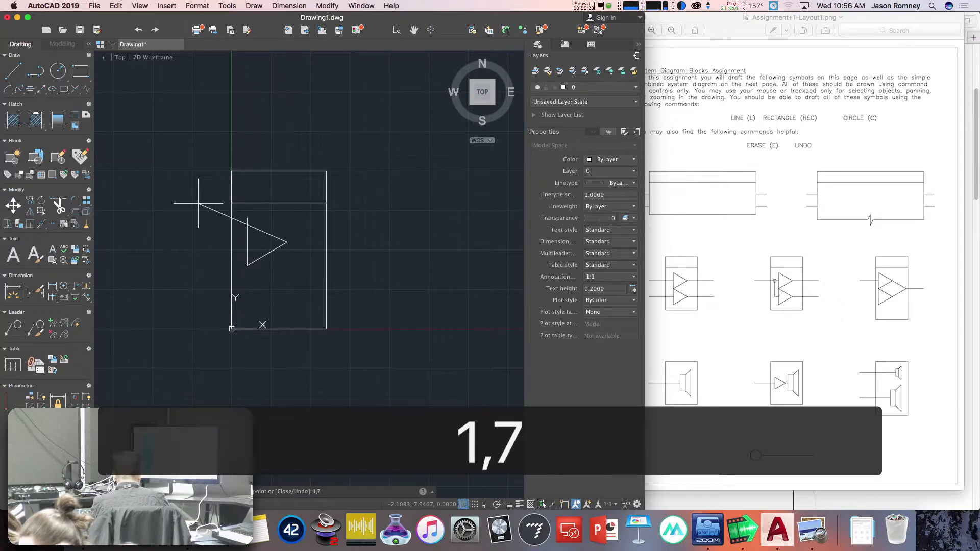
pyautogui.press('Return')
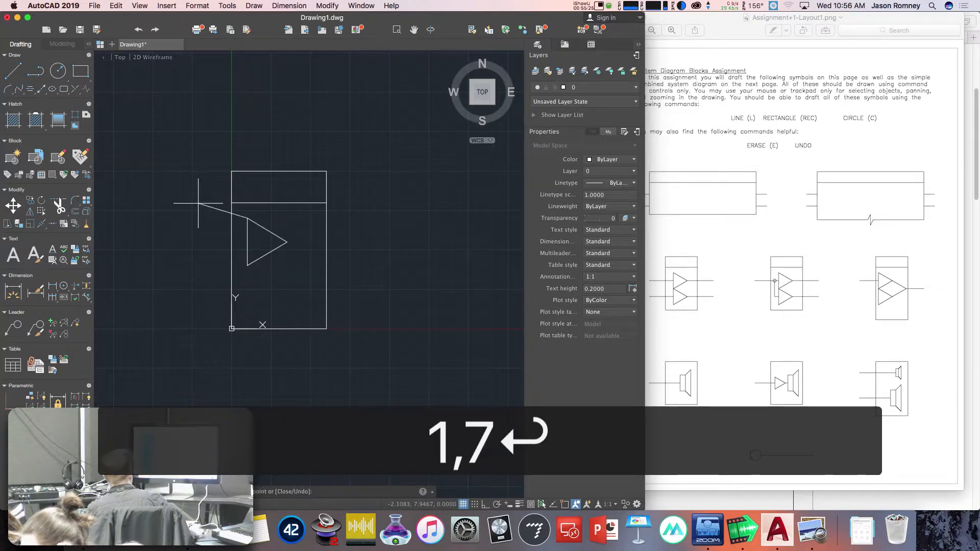
pyautogui.press('Return')
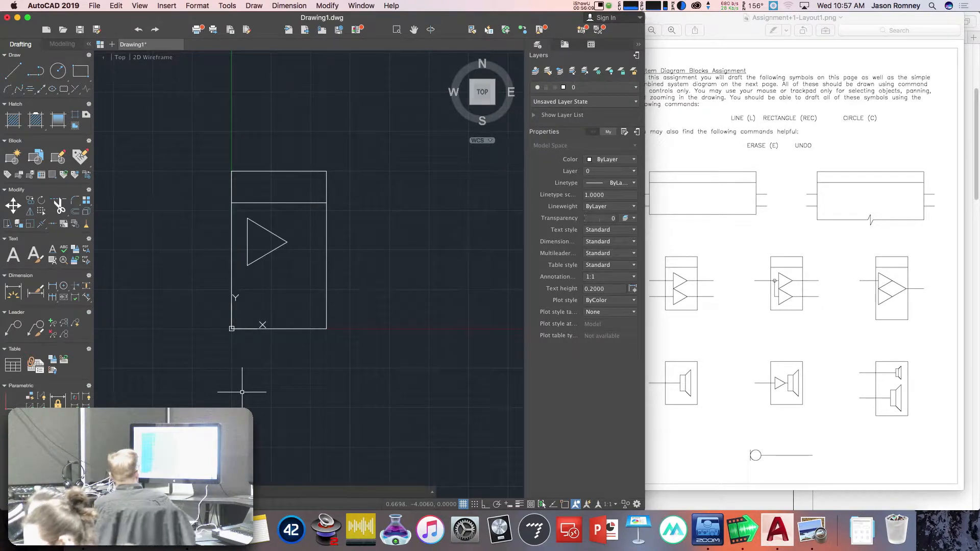
# Draw the lower triangle's vertical side inside the block from 1,4 to 1,1 with the LINE command
pyautogui.click(512, 20)
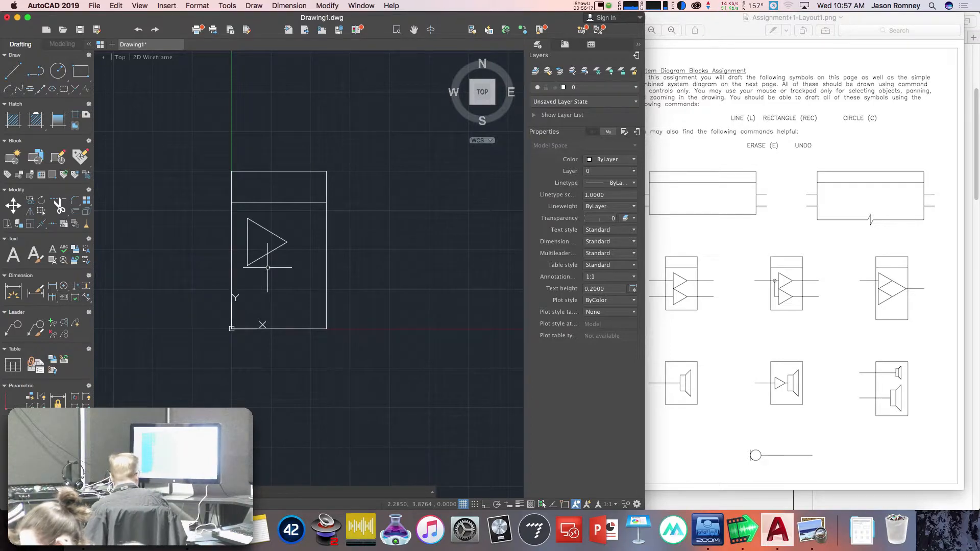
pyautogui.write('l')
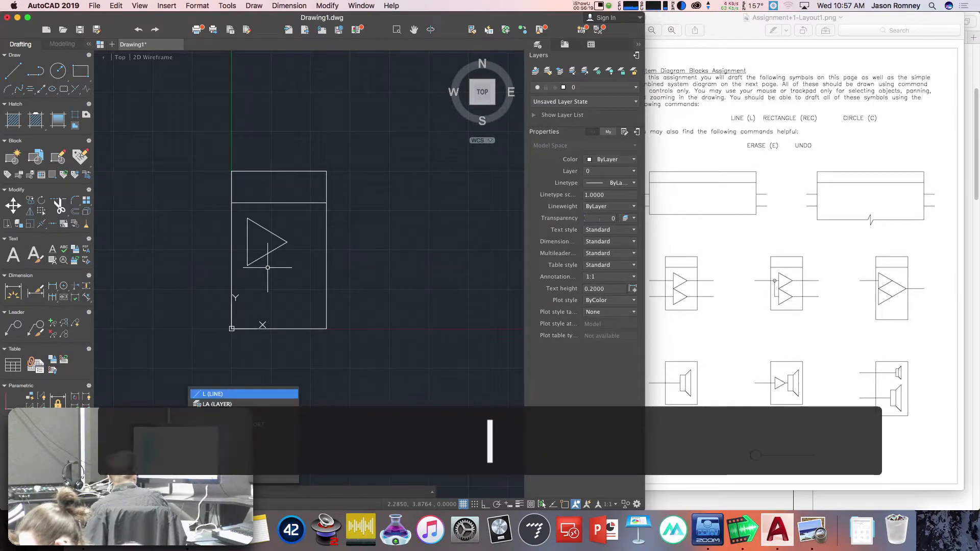
pyautogui.press('Return')
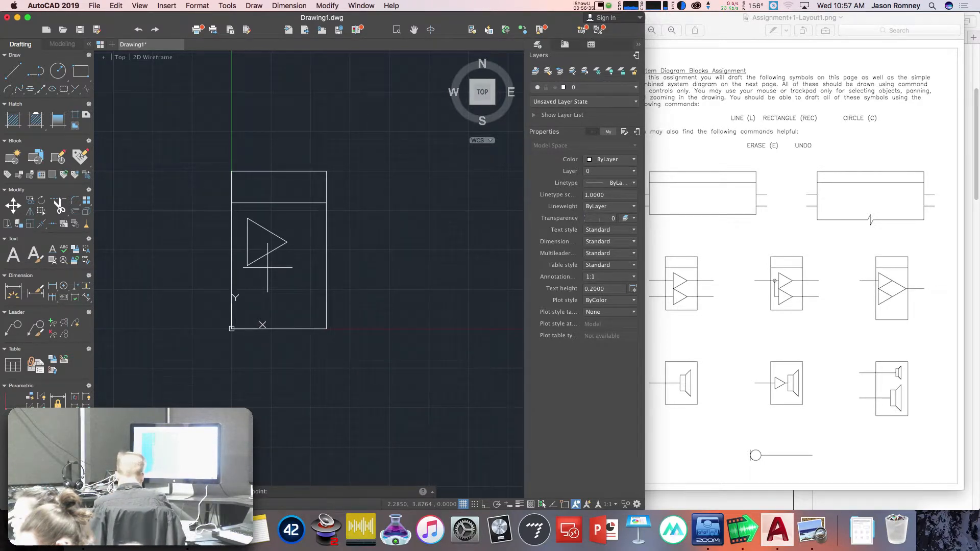
pyautogui.write('1,4')
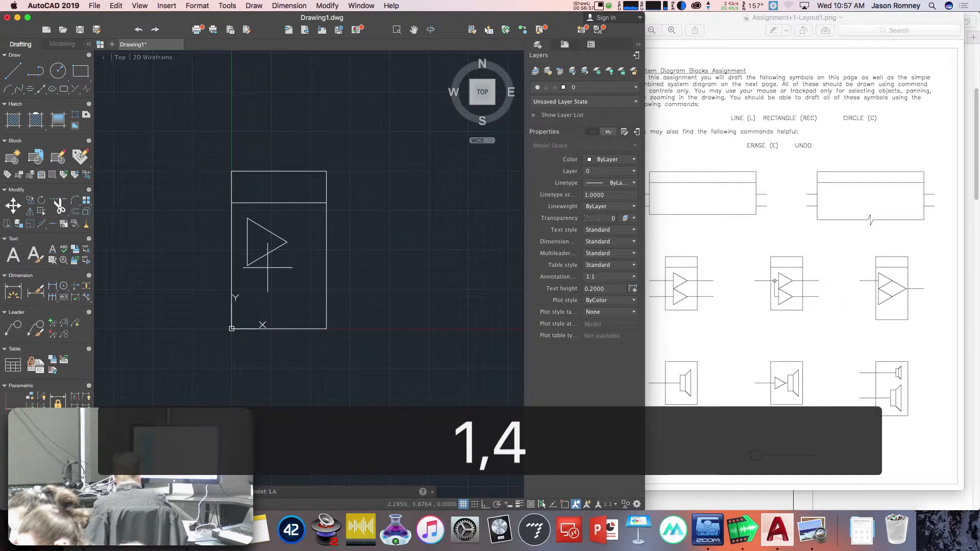
pyautogui.press('Return')
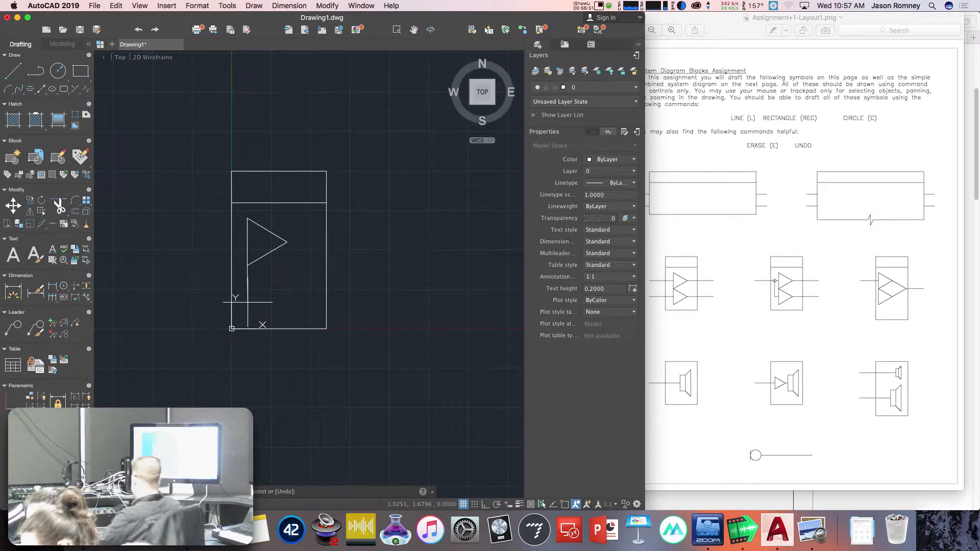
pyautogui.write('1,1')
pyautogui.press('Return')
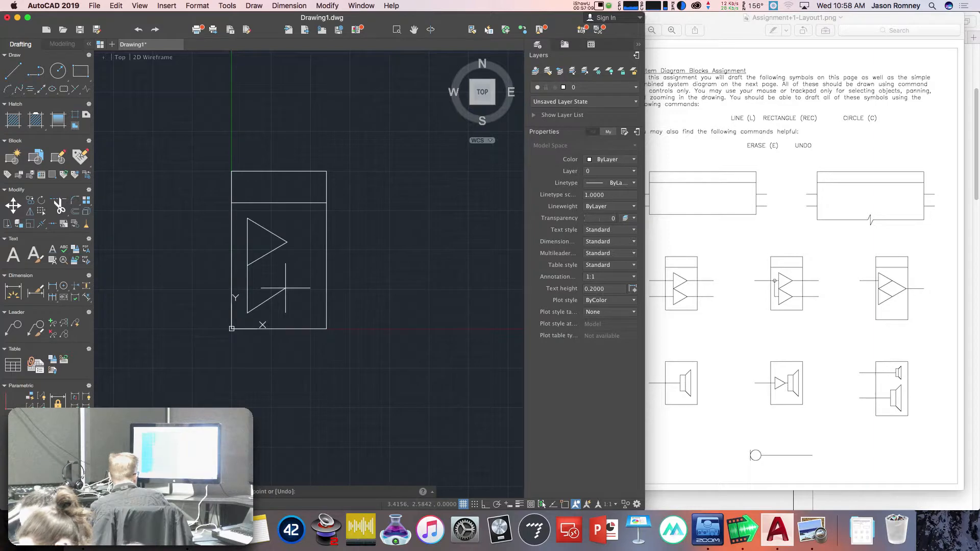
# Try to continue the lower triangle's line to its tip at 3.5,3.5, then undo that segment
pyautogui.write('5.5')
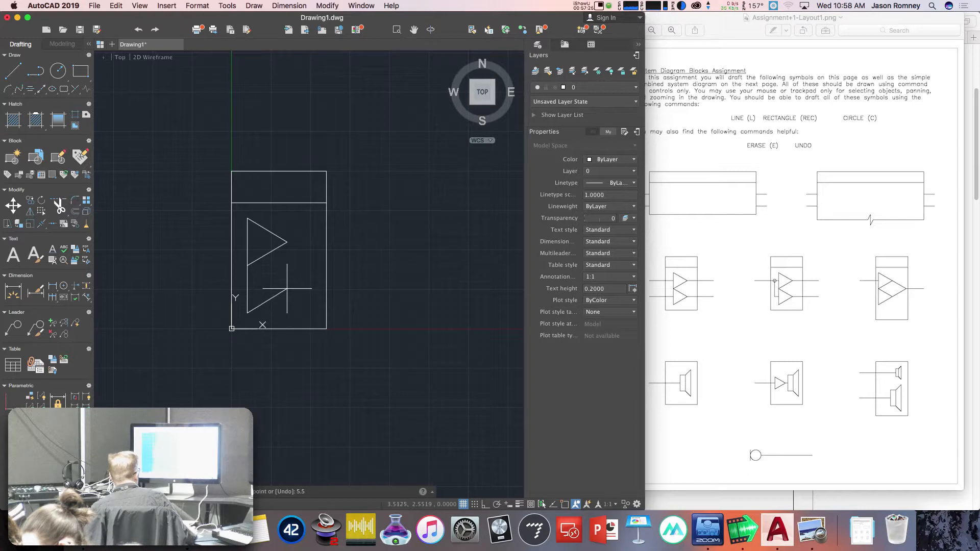
pyautogui.press('BackSpace')
pyautogui.press('BackSpace')
pyautogui.press('BackSpace')
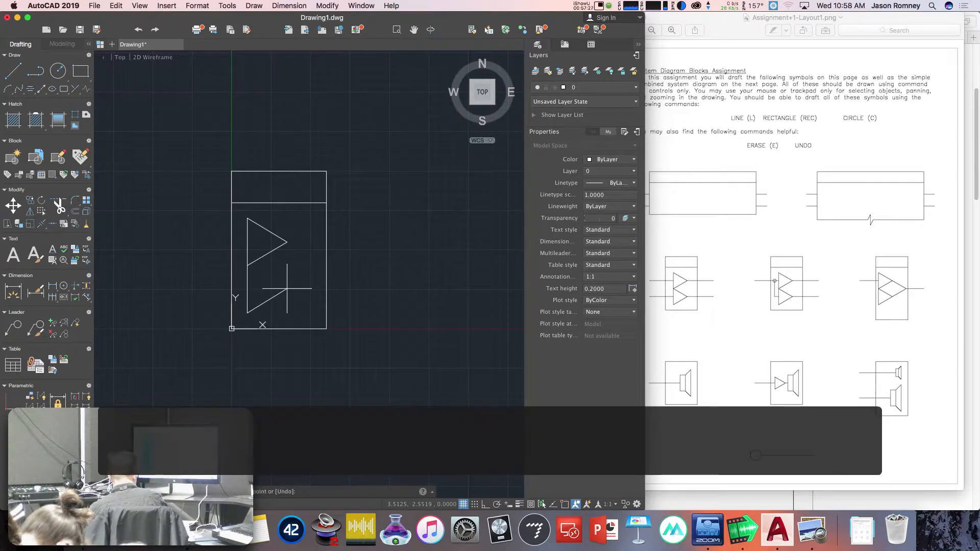
pyautogui.write('3.5,')
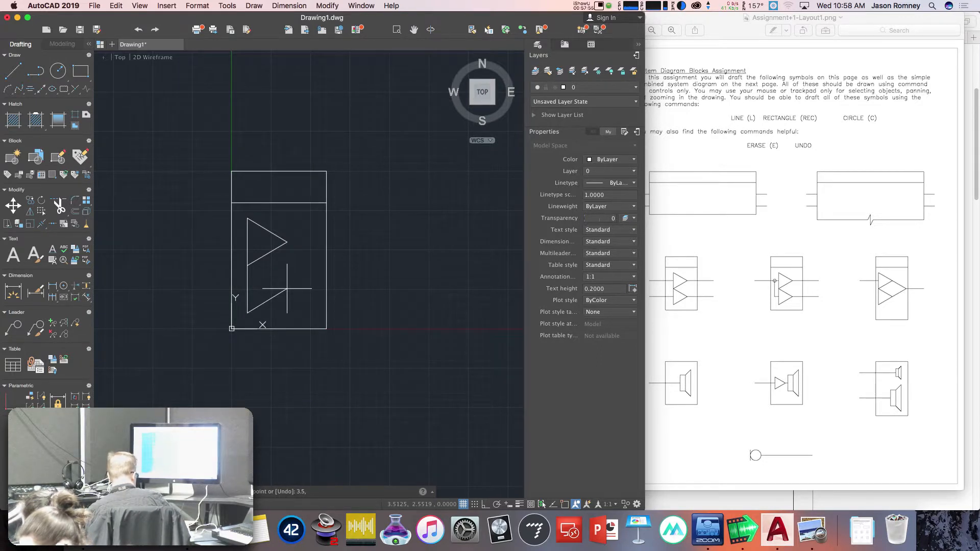
pyautogui.write('3.5')
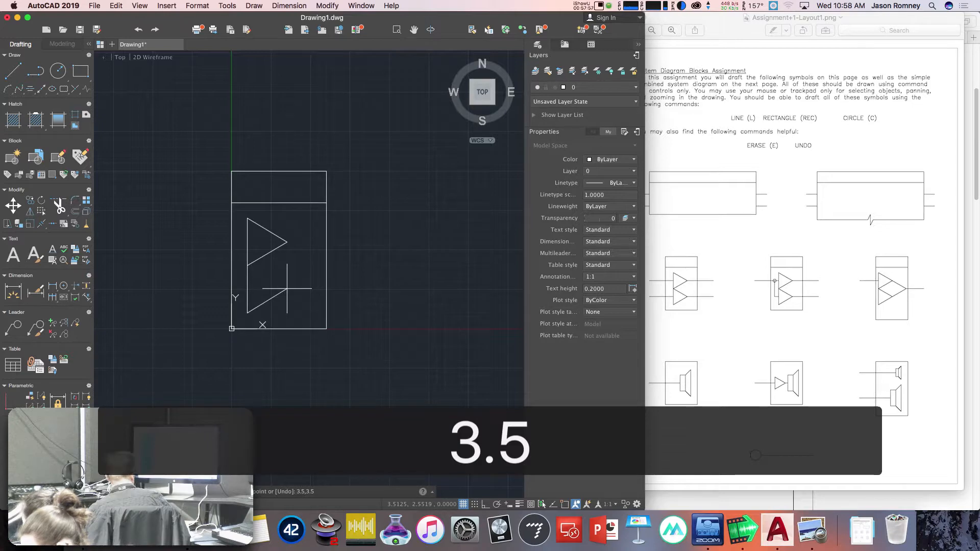
pyautogui.press('Return')
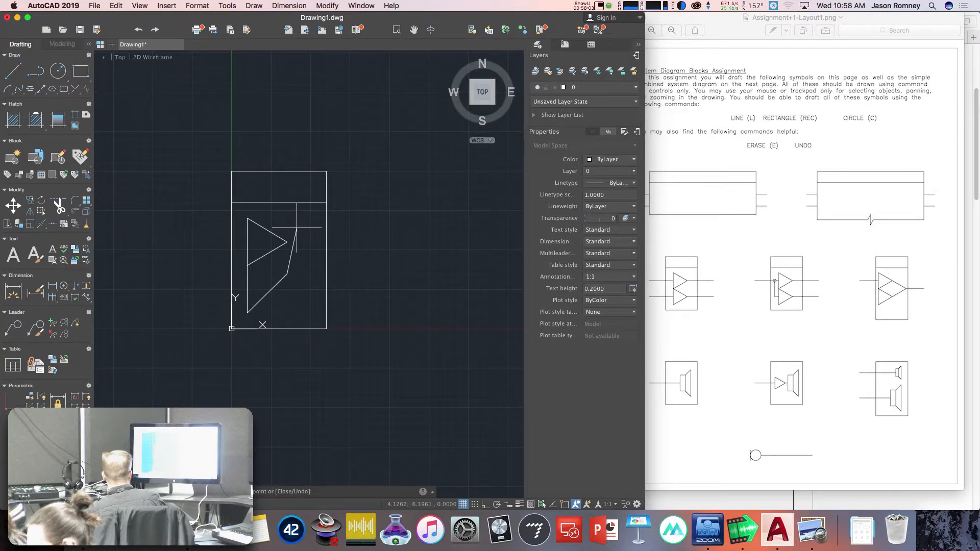
pyautogui.write('u')
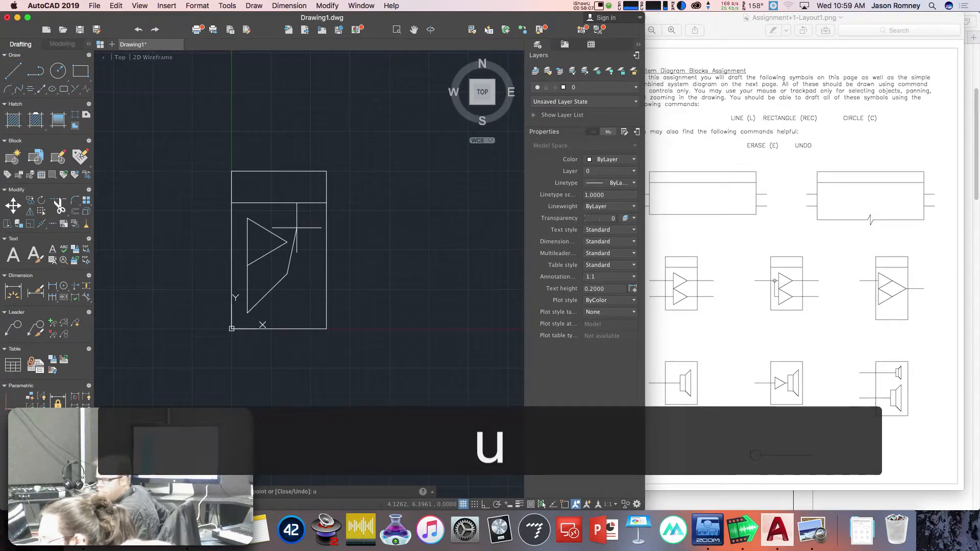
pyautogui.press('Return')
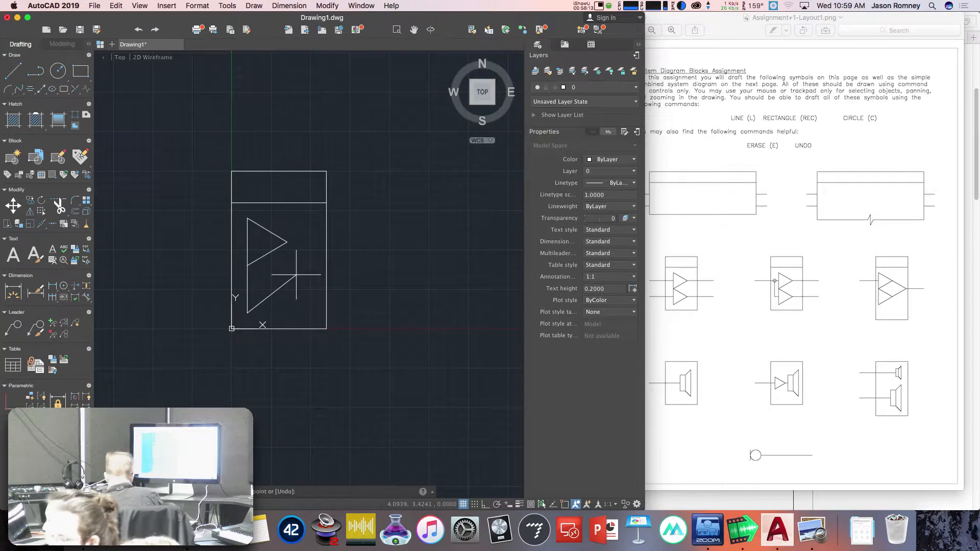
# Try 2.5,3.5 as the lower triangle's tip and undo the segment within the LINE command
pyautogui.write('2.5,3.5')
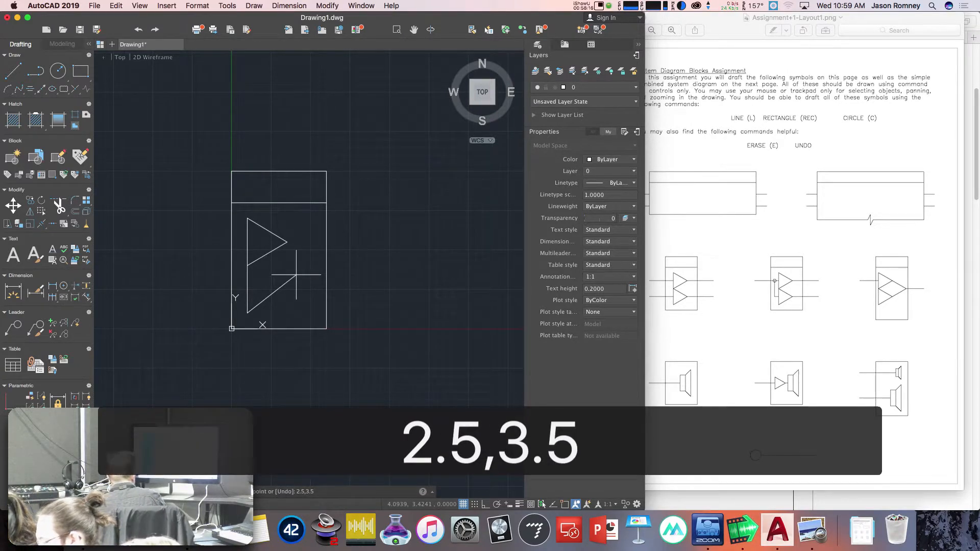
pyautogui.press('Return')
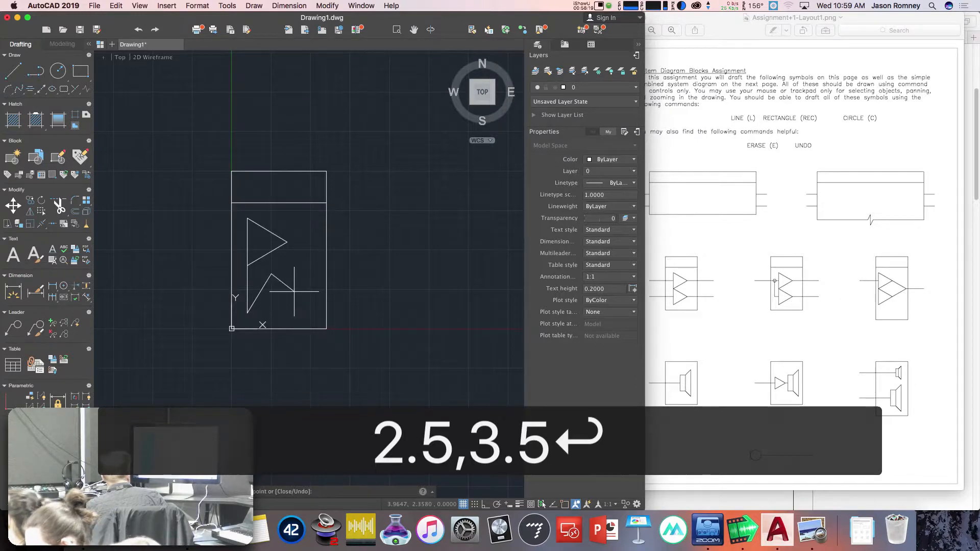
pyautogui.write('u')
pyautogui.press('Return')
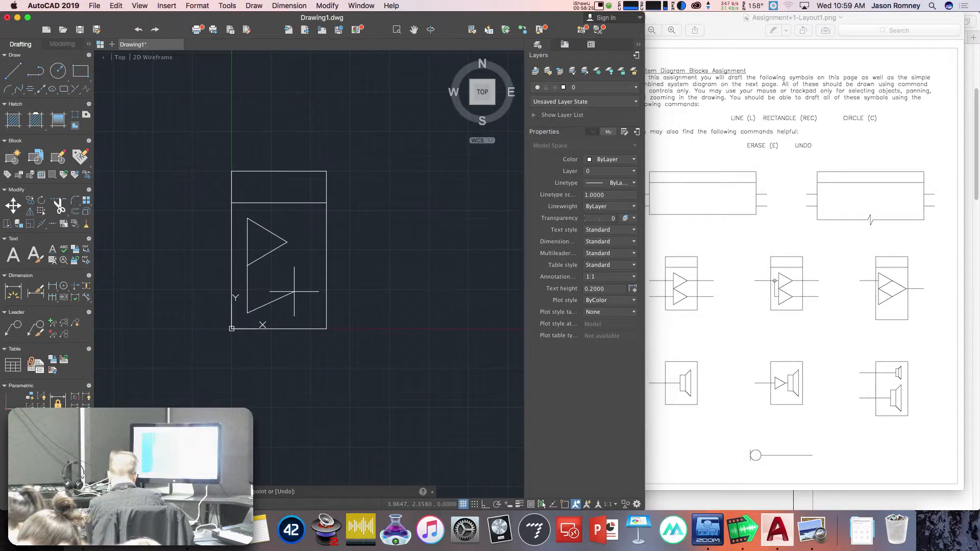
# Try 3.2,2.5 as the lower triangle's tip and undo the segment within the LINE command
pyautogui.write('3.')
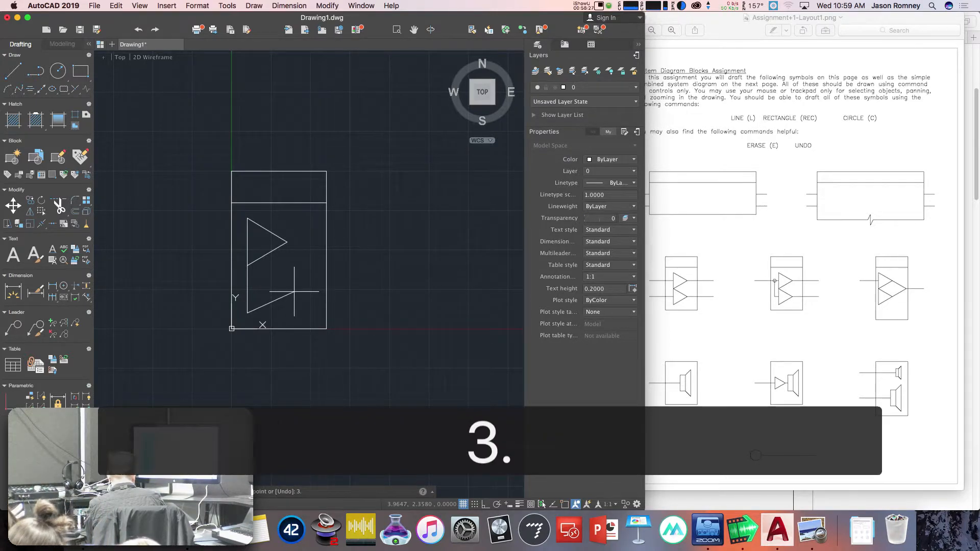
pyautogui.write('2')
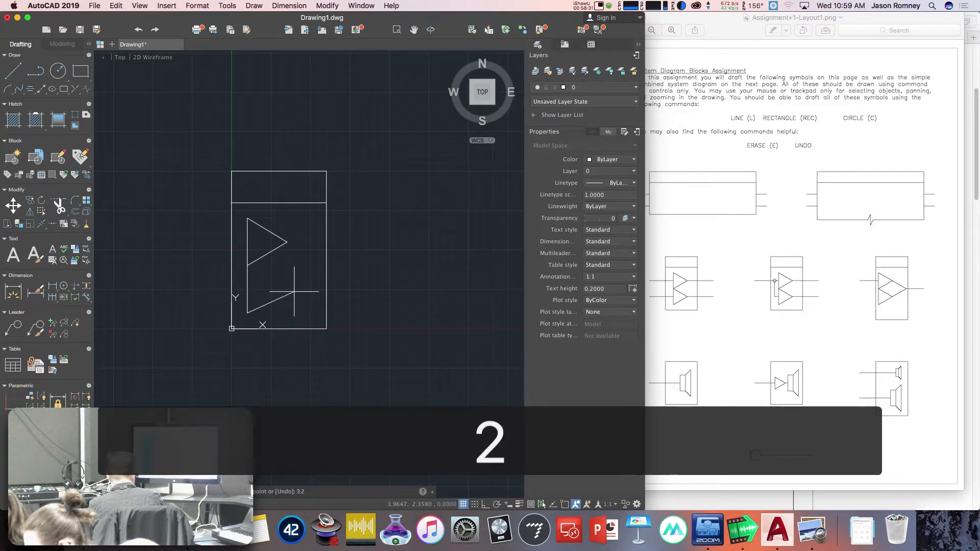
pyautogui.write(',')
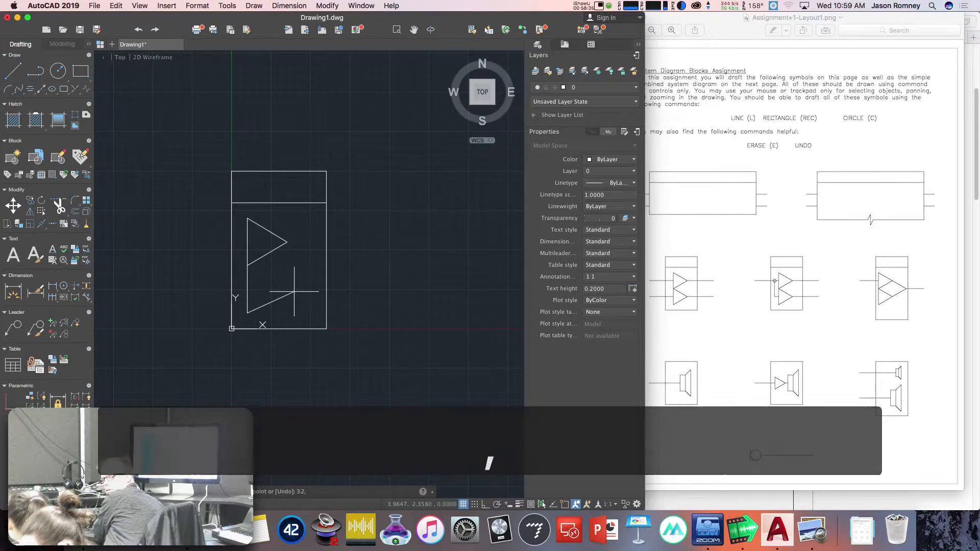
pyautogui.write('2.5')
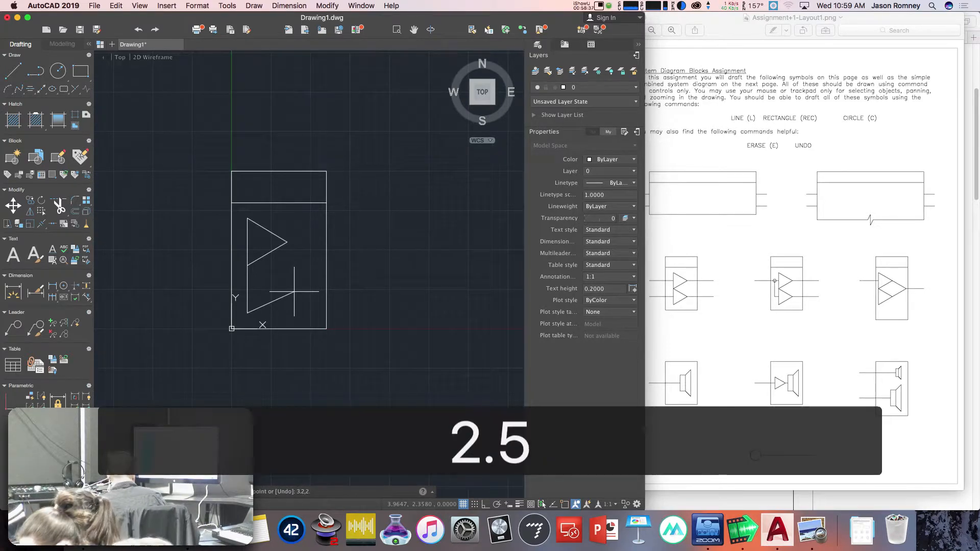
pyautogui.press('Return')
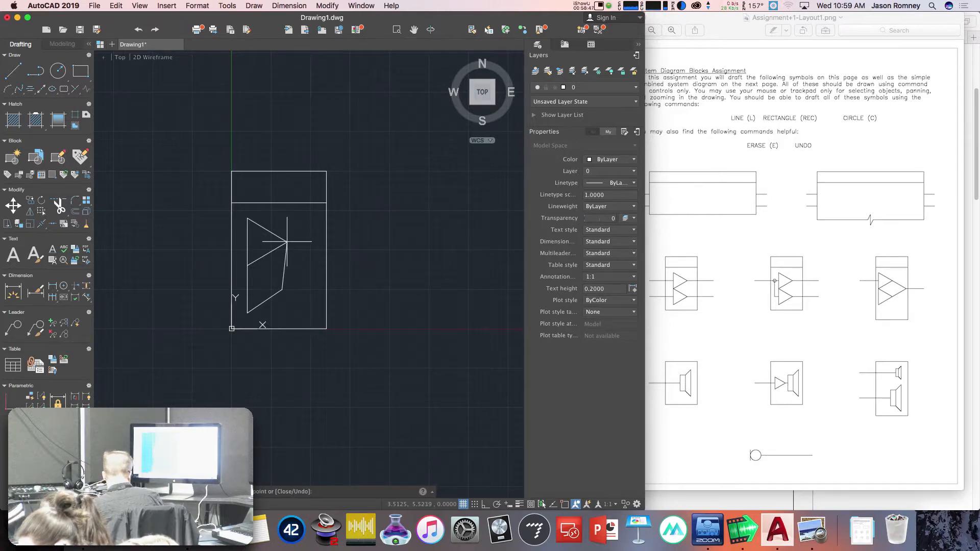
pyautogui.write('u')
pyautogui.press('Return')
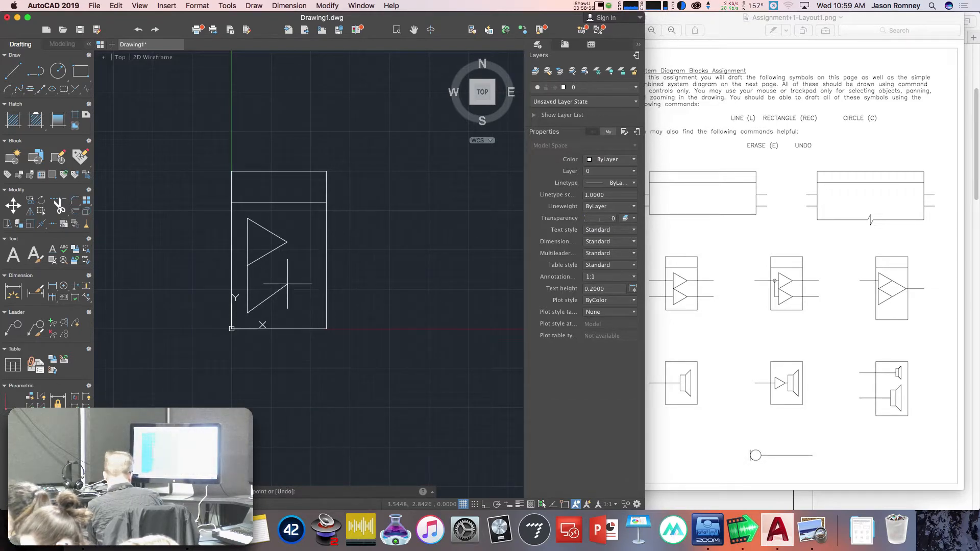
# Complete the lower triangle by continuing the line to 3.5,2.5 and back to 1,4, and end the LINE command
pyautogui.write('3.5,2.5')
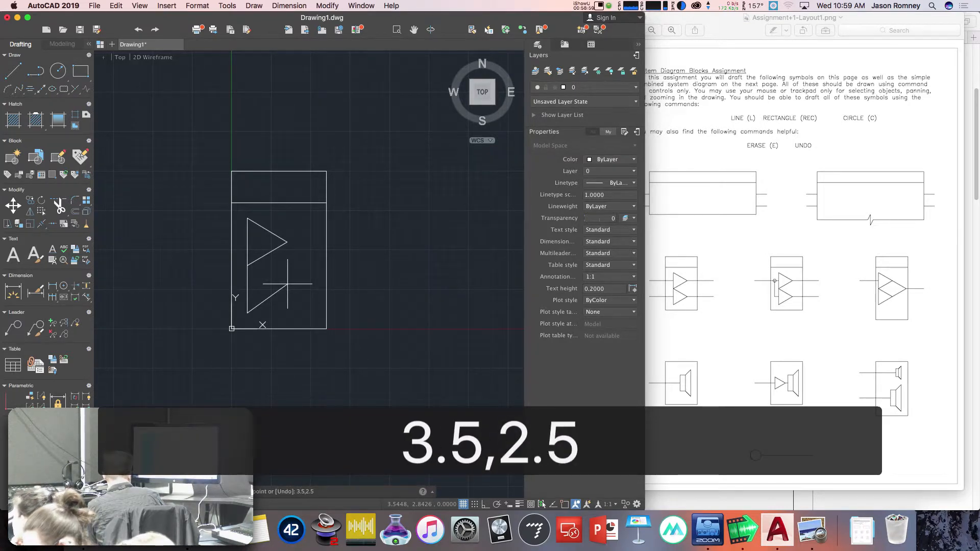
pyautogui.press('Return')
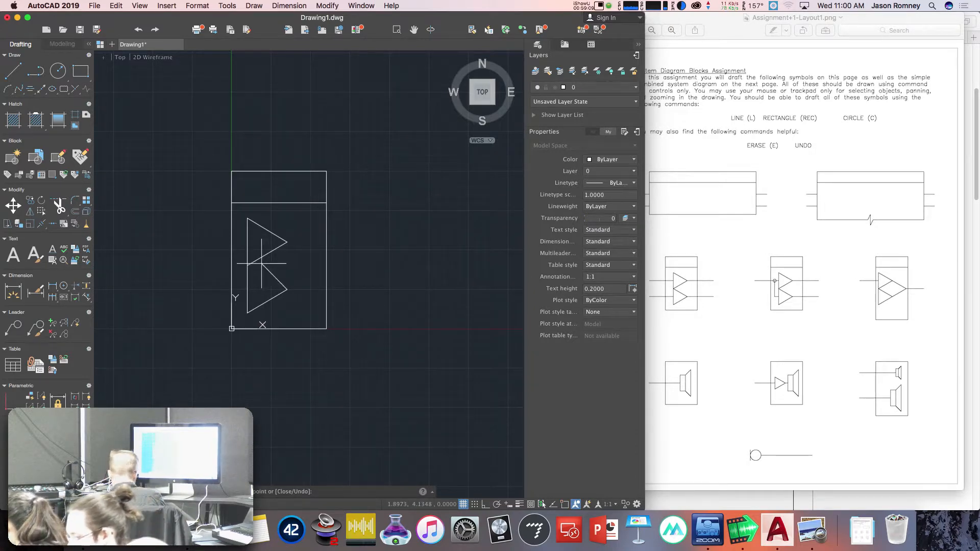
pyautogui.write('1,4')
pyautogui.press('Return')
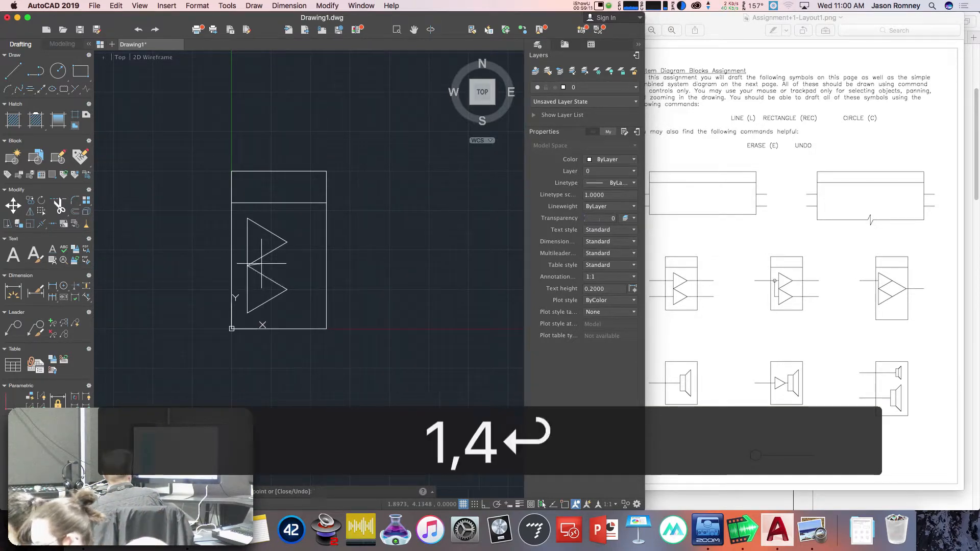
pyautogui.press('Return')
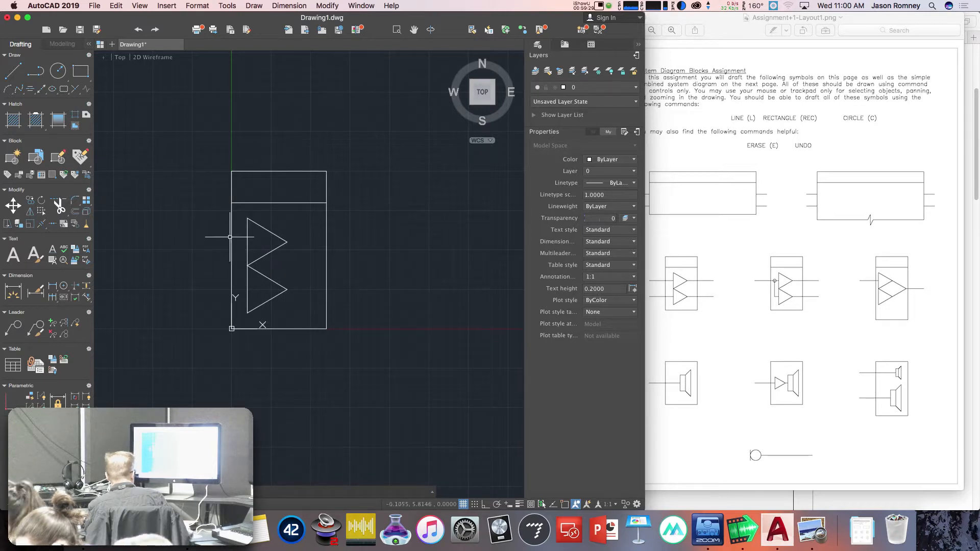
# Draw the upper triangle's input line from 1,5.5 out through the block's side to -4,5.5 with the LINE command
pyautogui.write('l')
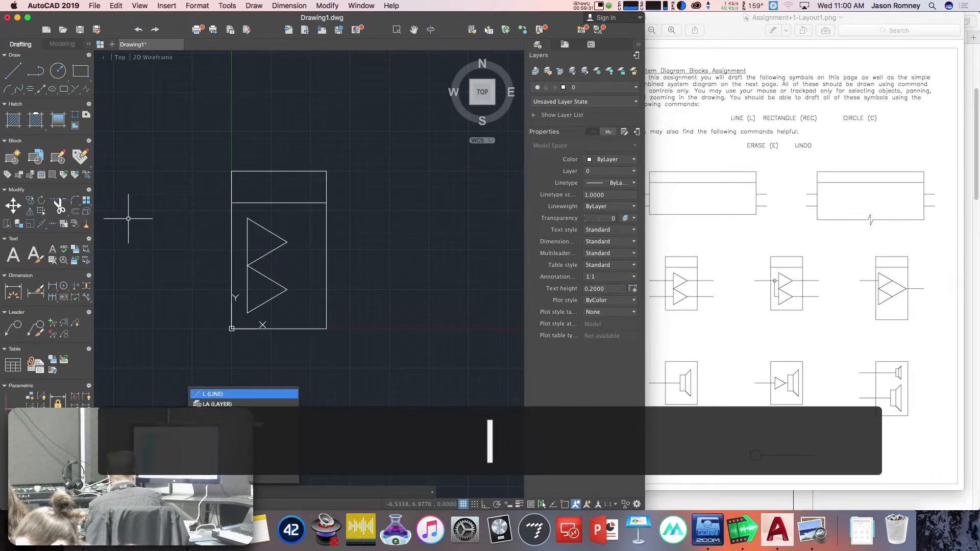
pyautogui.press('Return')
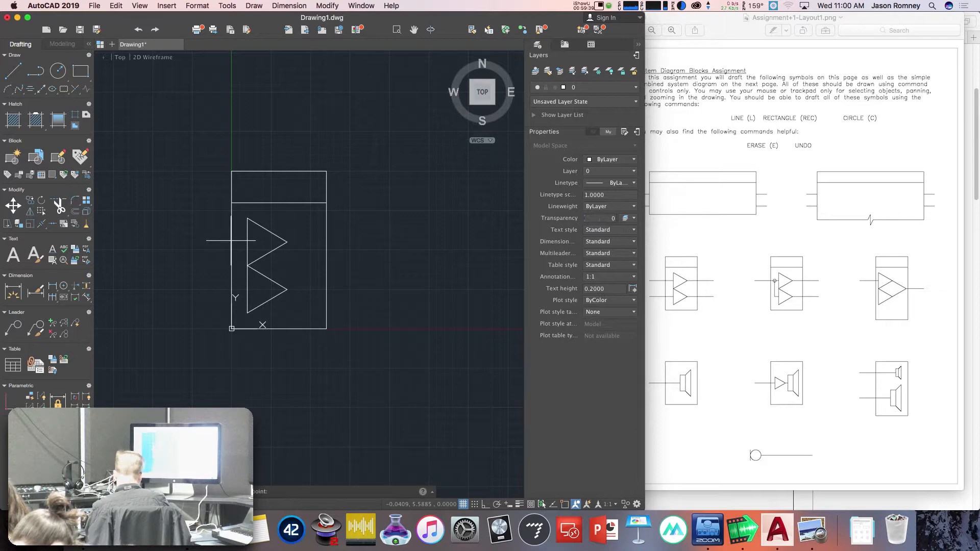
pyautogui.write('1,5.5')
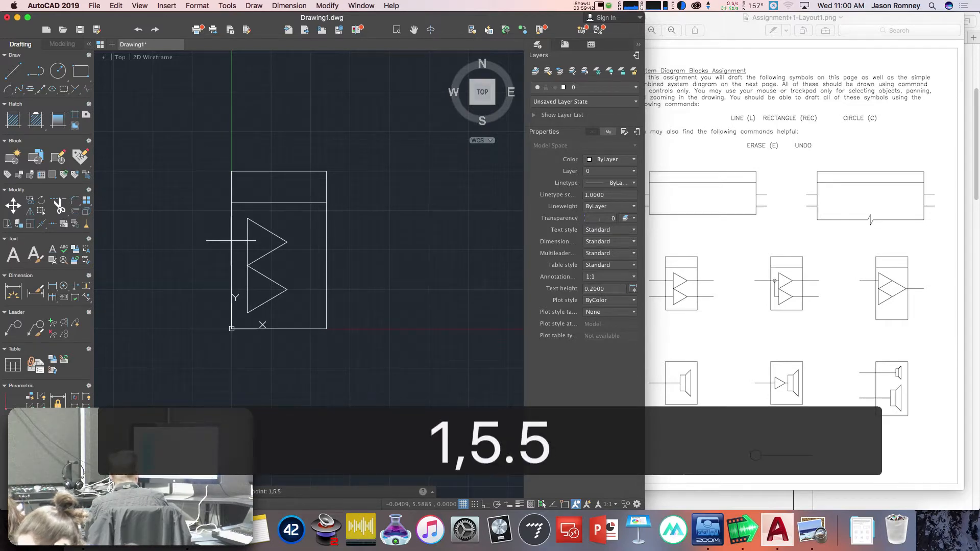
pyautogui.press('Return')
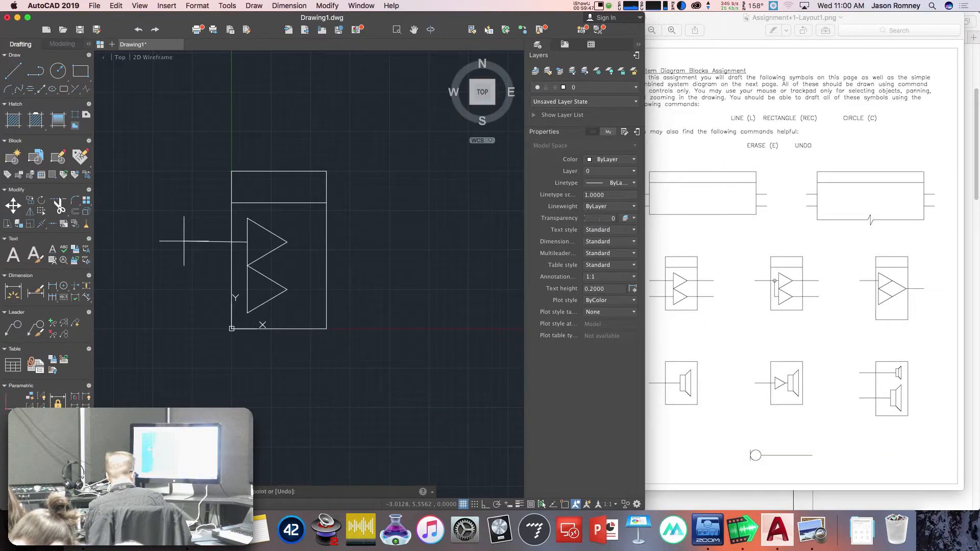
pyautogui.write('-')
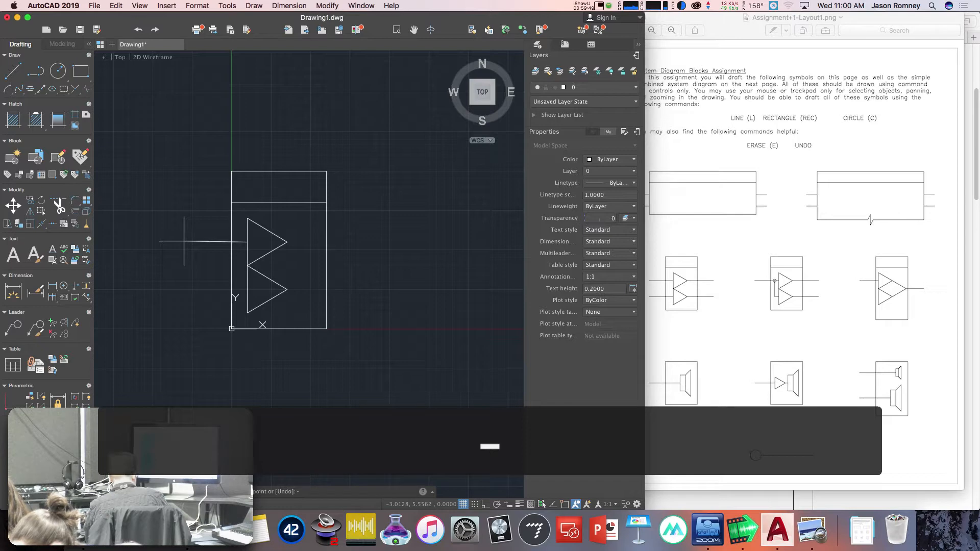
pyautogui.write('4,')
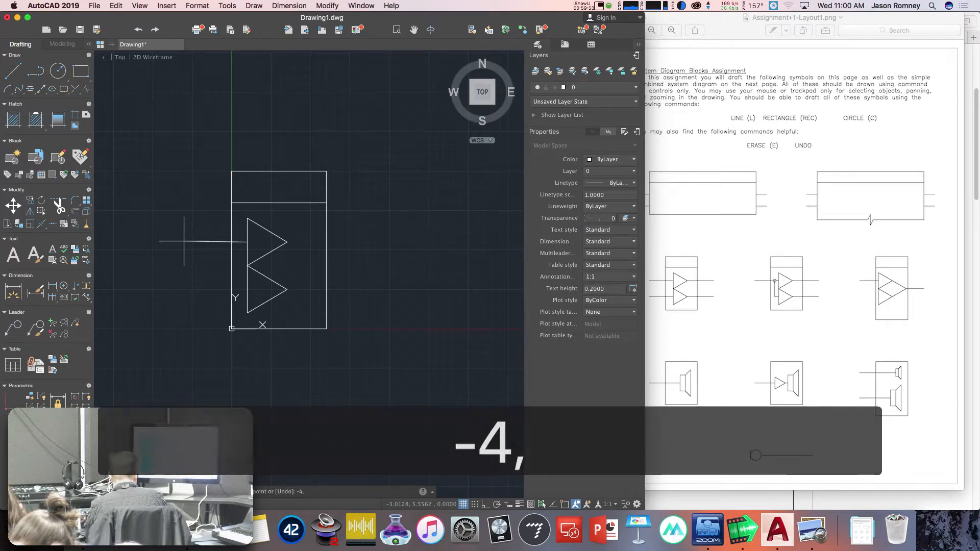
pyautogui.write('5.5')
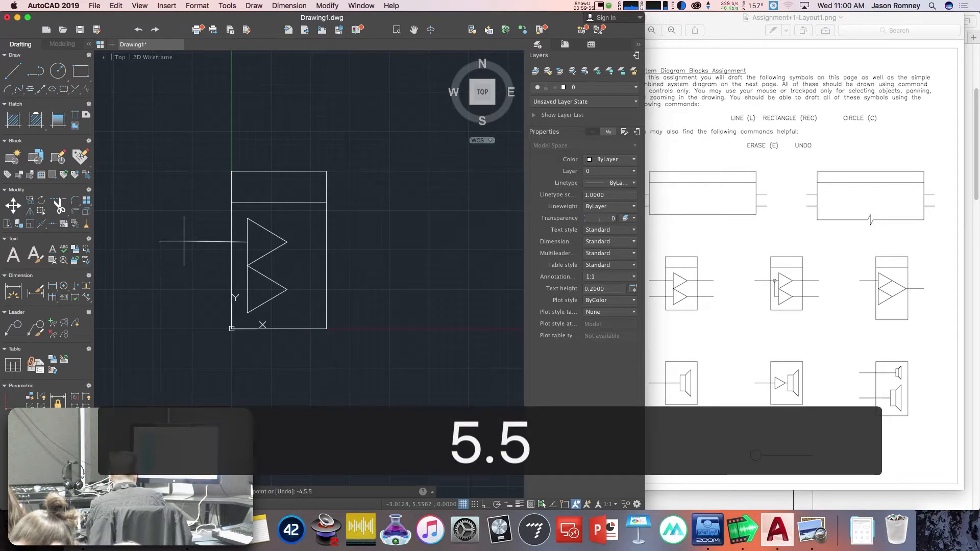
pyautogui.press('Return')
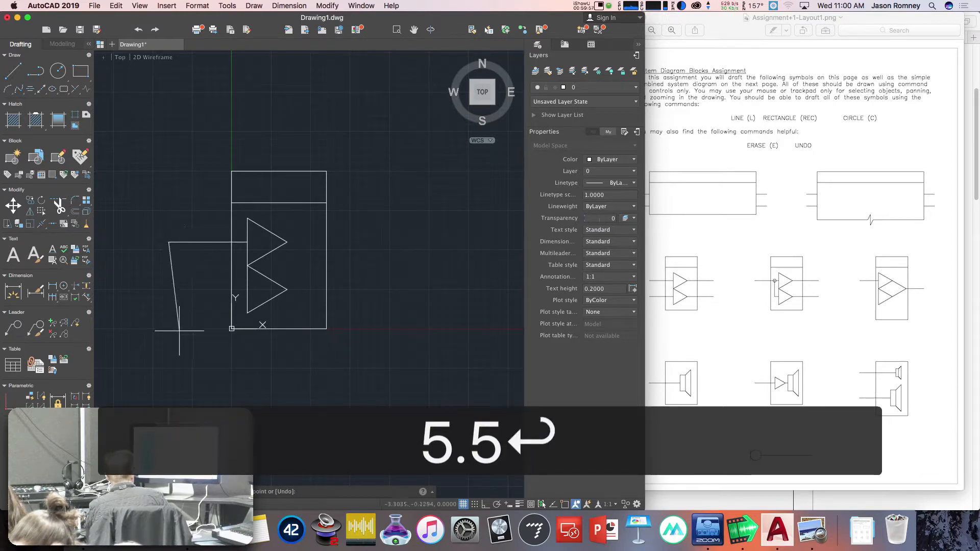
pyautogui.press('Return')
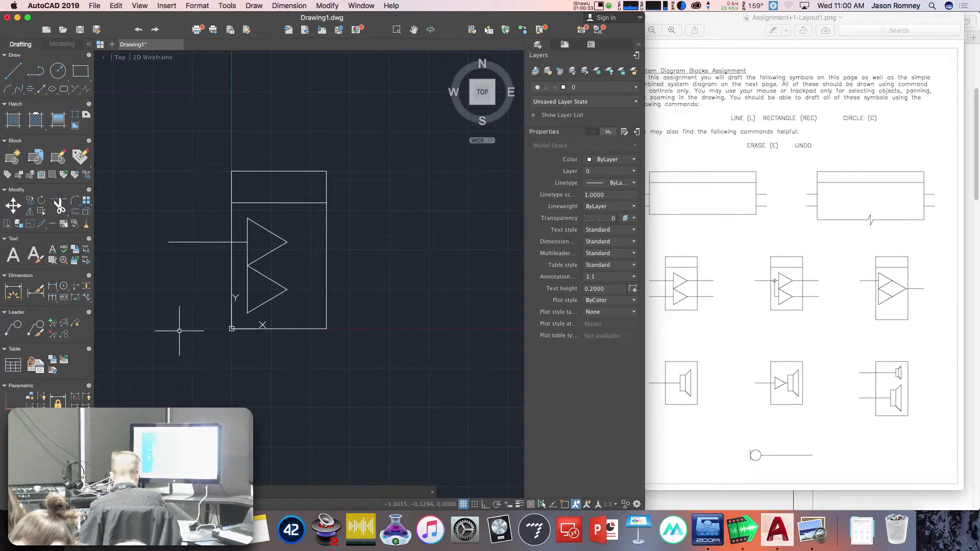
# Draw the upper triangle's output line from 3.5,5.5 through the block's side to 8,5.5 with the LINE command
pyautogui.write('l')
pyautogui.press('space')
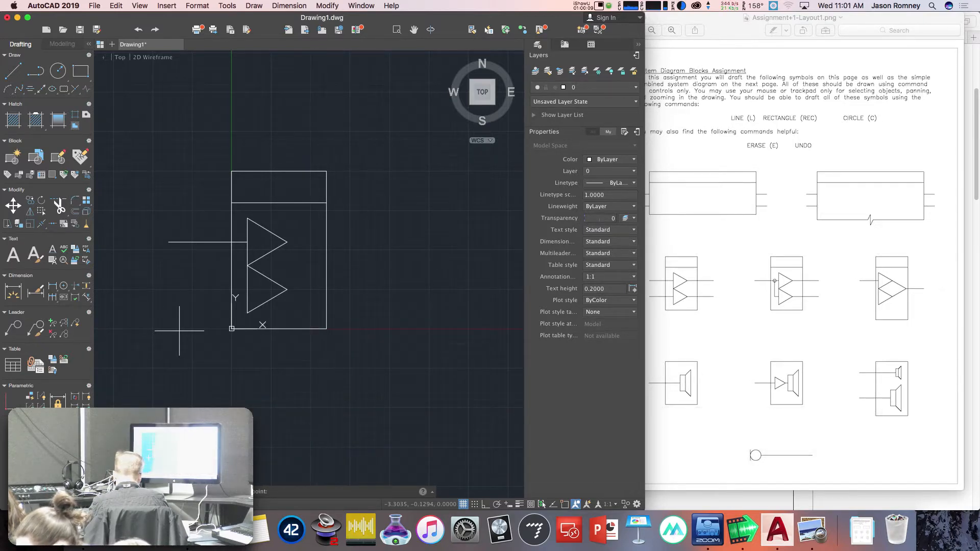
pyautogui.write('3.5')
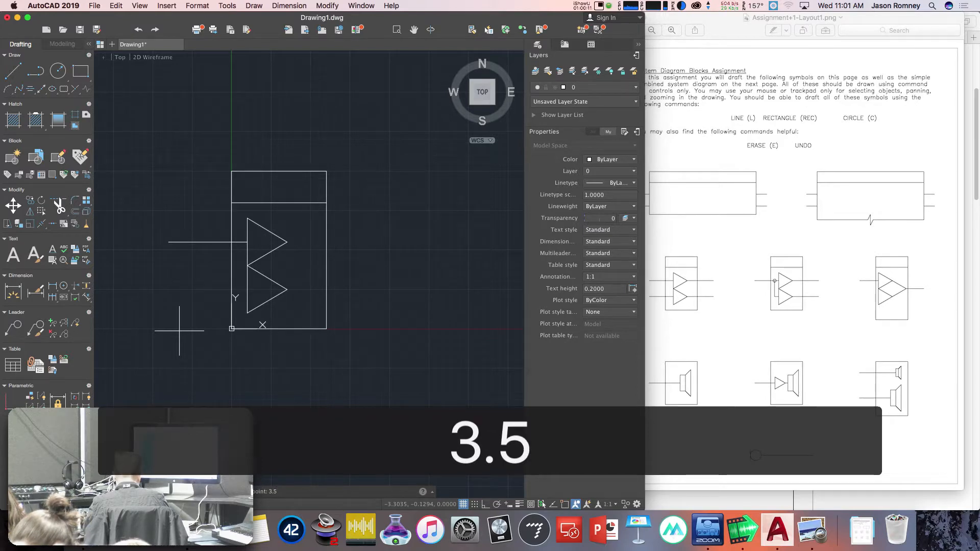
pyautogui.write(',5.5')
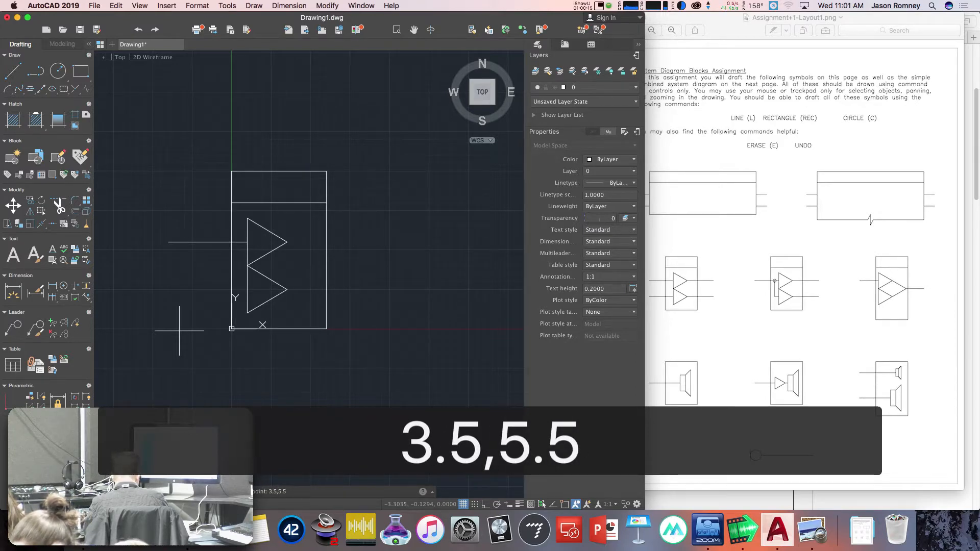
pyautogui.press('Return')
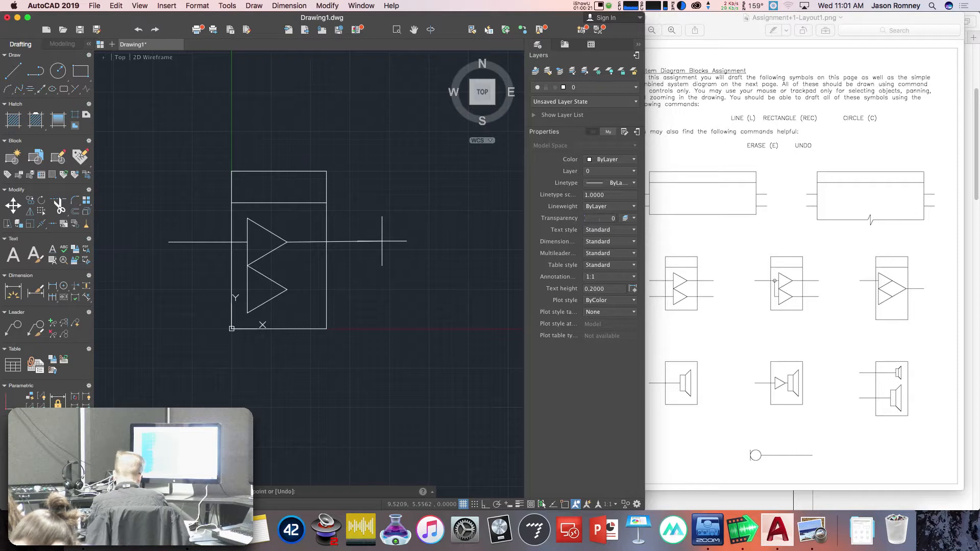
pyautogui.write('8')
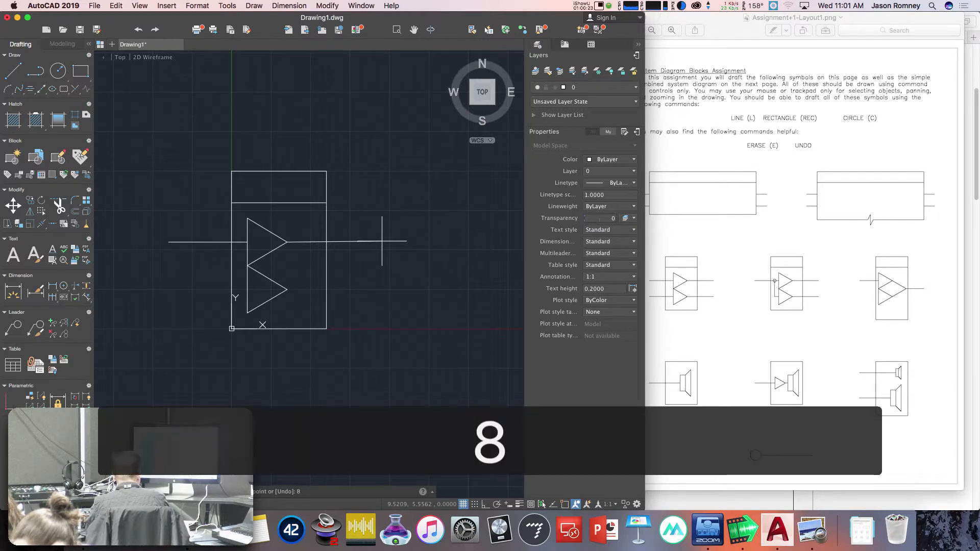
pyautogui.write(',')
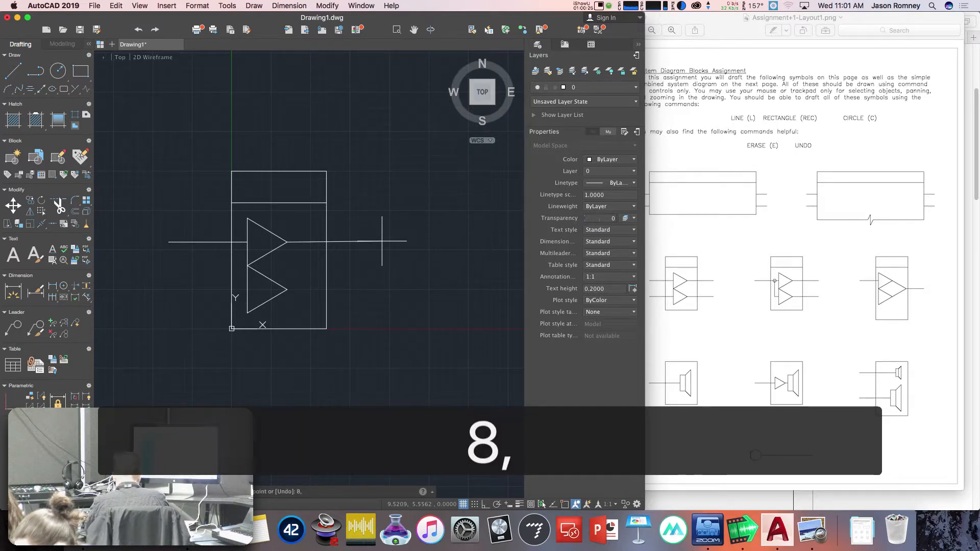
pyautogui.write('5.5')
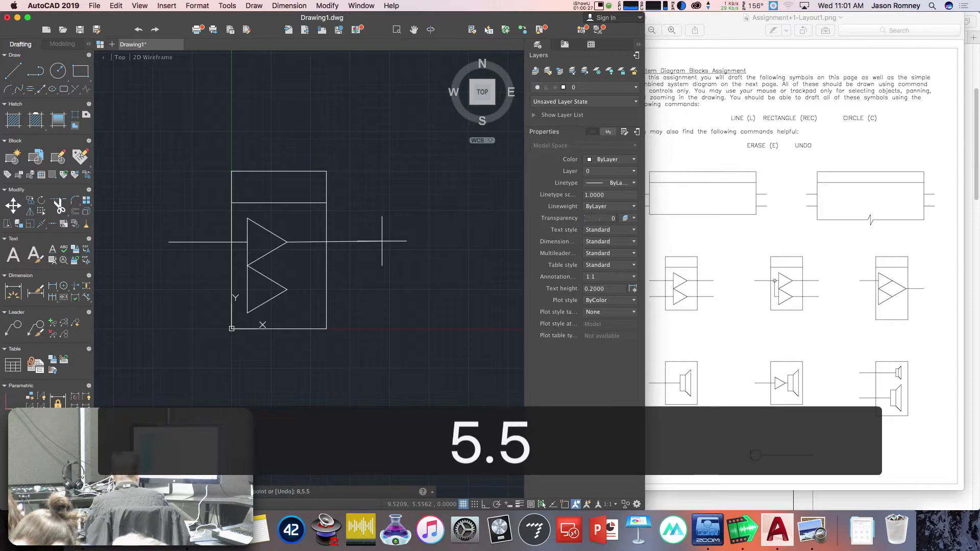
pyautogui.press('Return')
pyautogui.rightClick(401, 300)
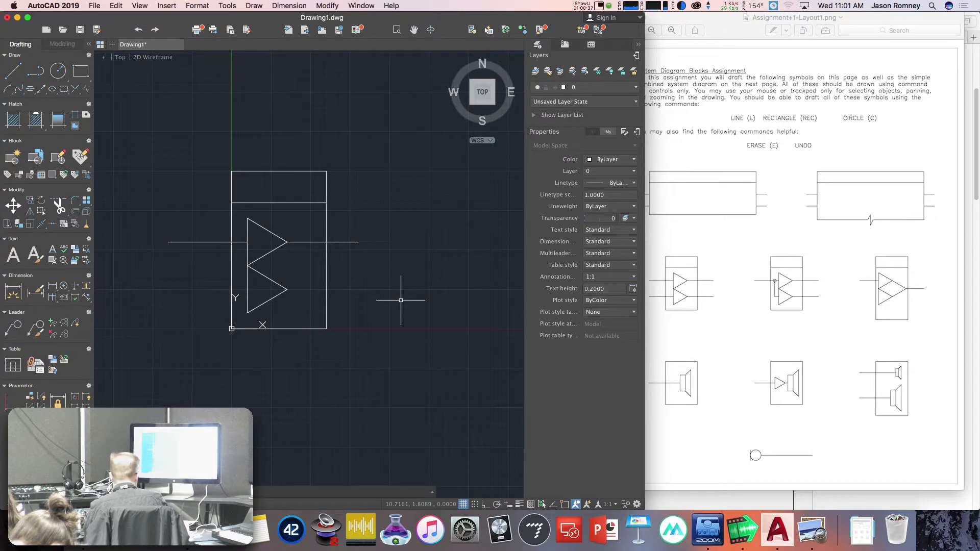
# Draw the lower triangle's input line from 1,2.5 out through the block's side to -4,2.5 with the LINE command
pyautogui.write('l')
pyautogui.press('Return')
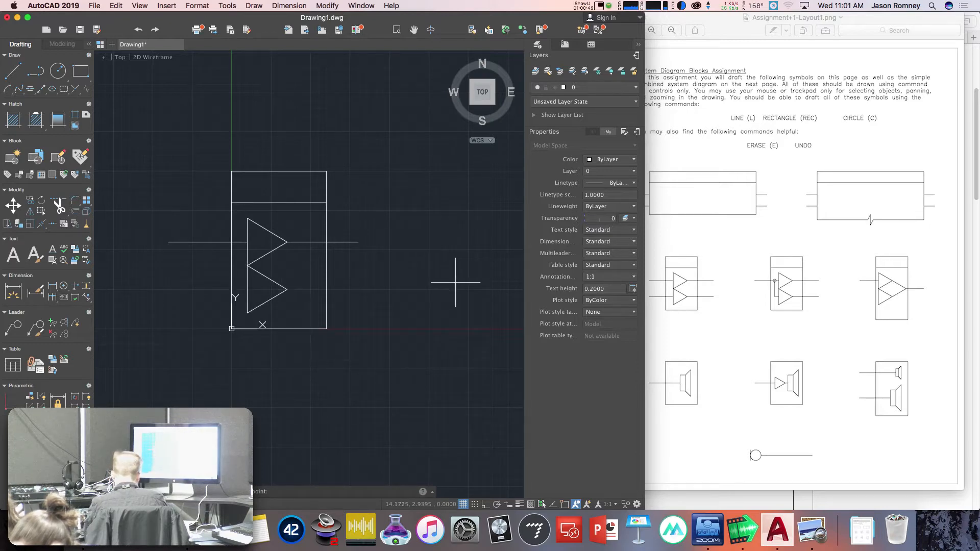
pyautogui.write('1,')
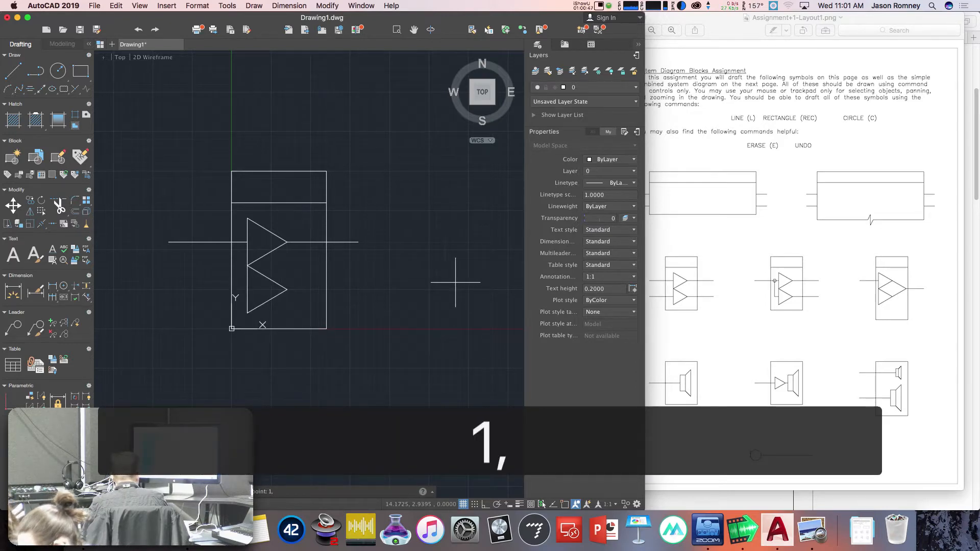
pyautogui.write('2.5')
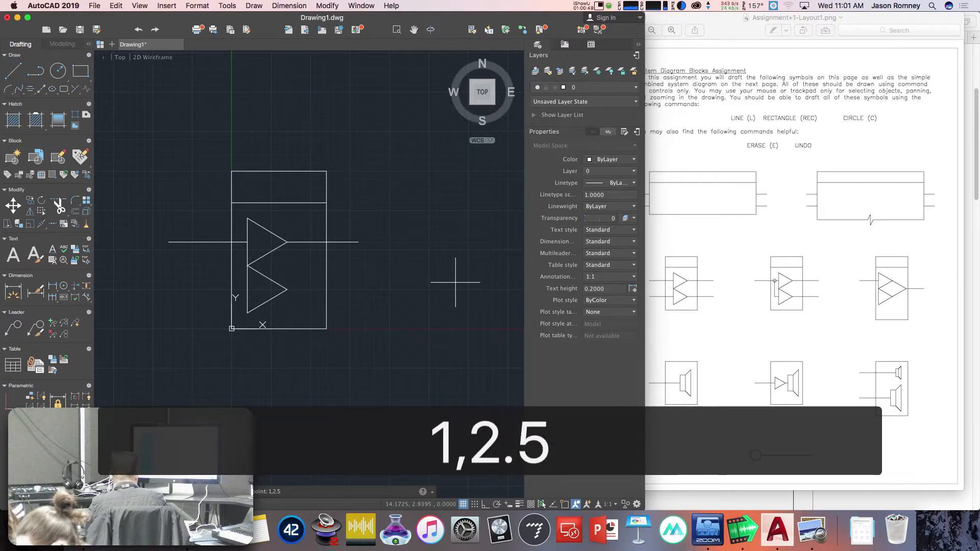
pyautogui.press('Return')
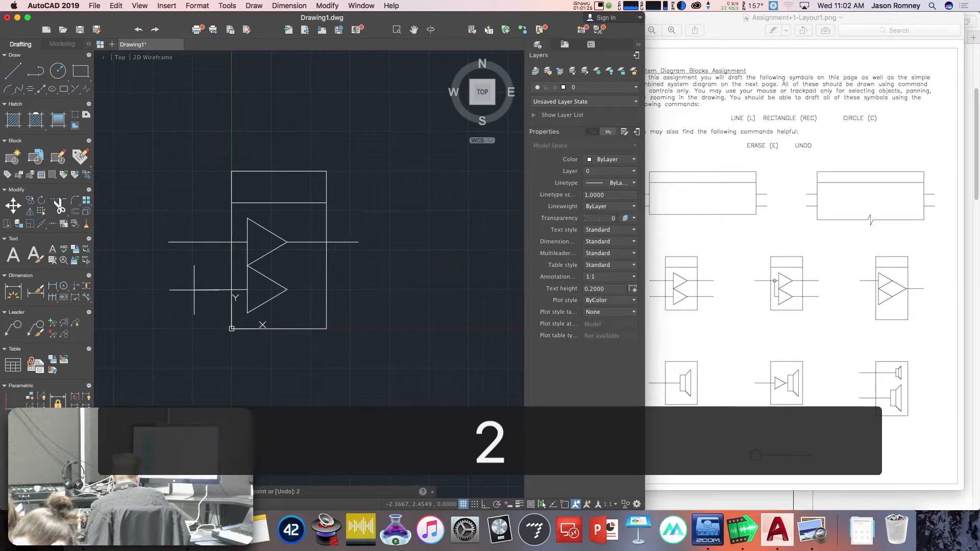
pyautogui.press('space')
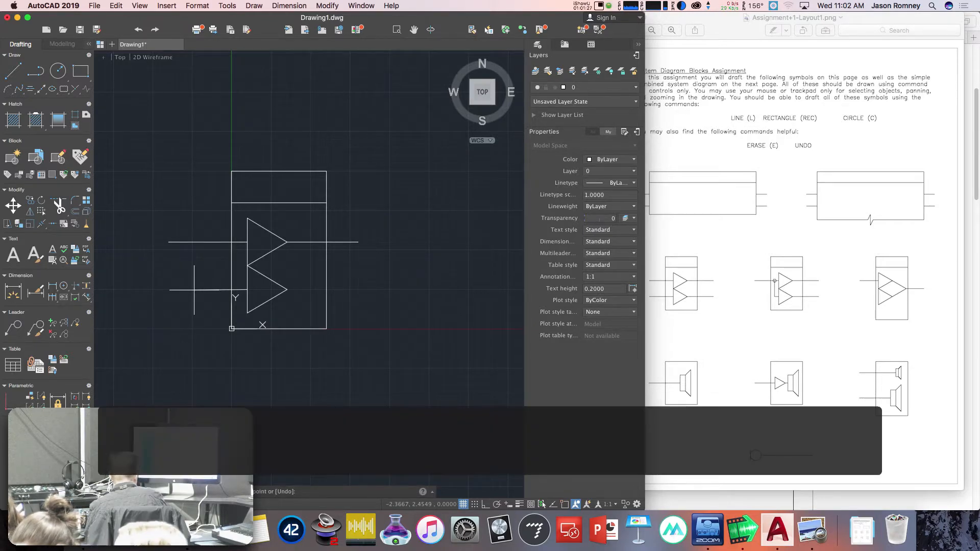
pyautogui.write('-')
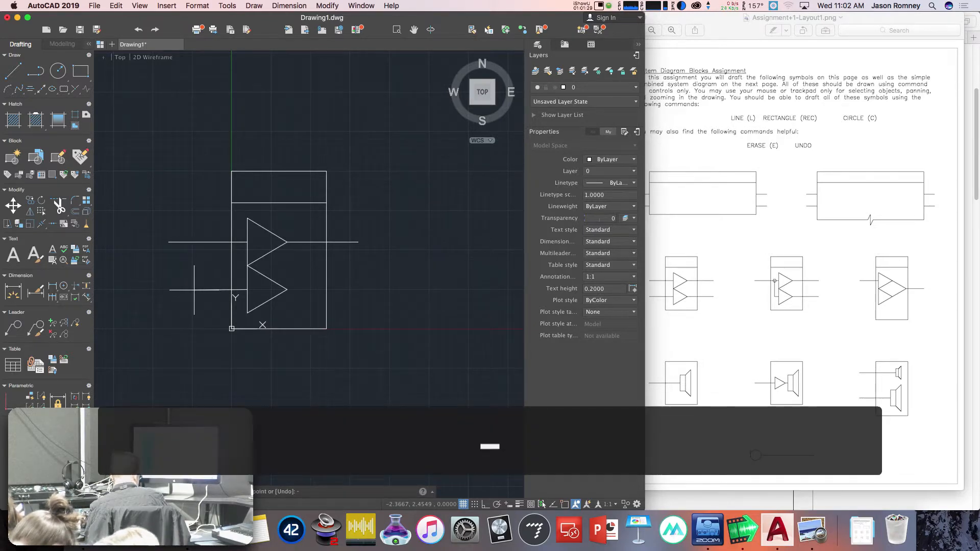
pyautogui.write('4')
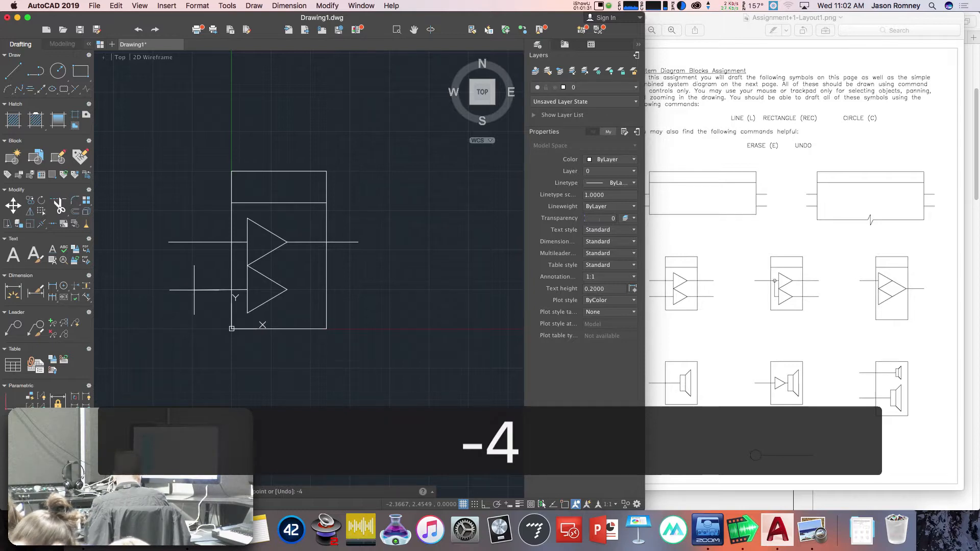
pyautogui.write(',2.5')
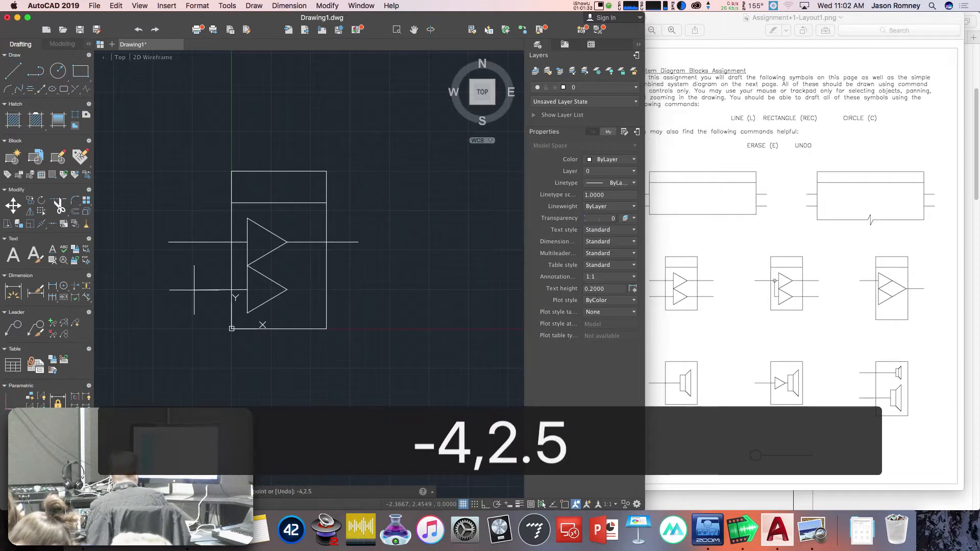
pyautogui.press('Return')
pyautogui.rightClick(176, 346)
# Draw the lower triangle's output line from 3.5,2.5 through the block's side to 8,2.5 with the LINE command
pyautogui.write('l')
pyautogui.press('Return')
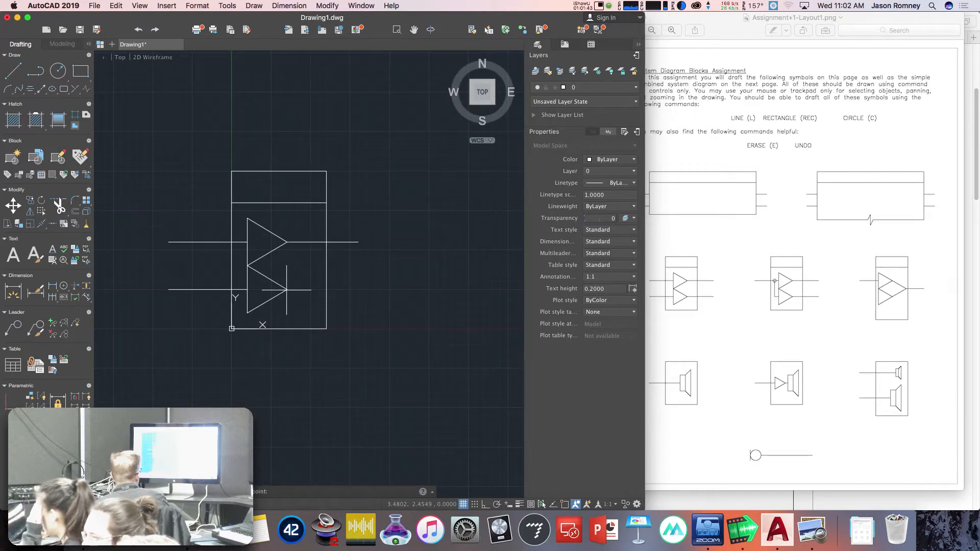
pyautogui.write('3.')
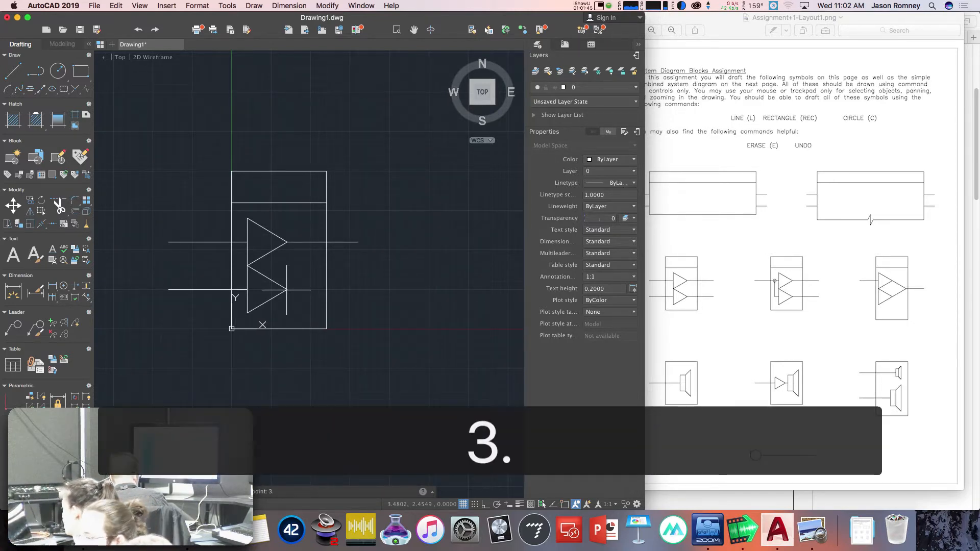
pyautogui.write('5,2.5')
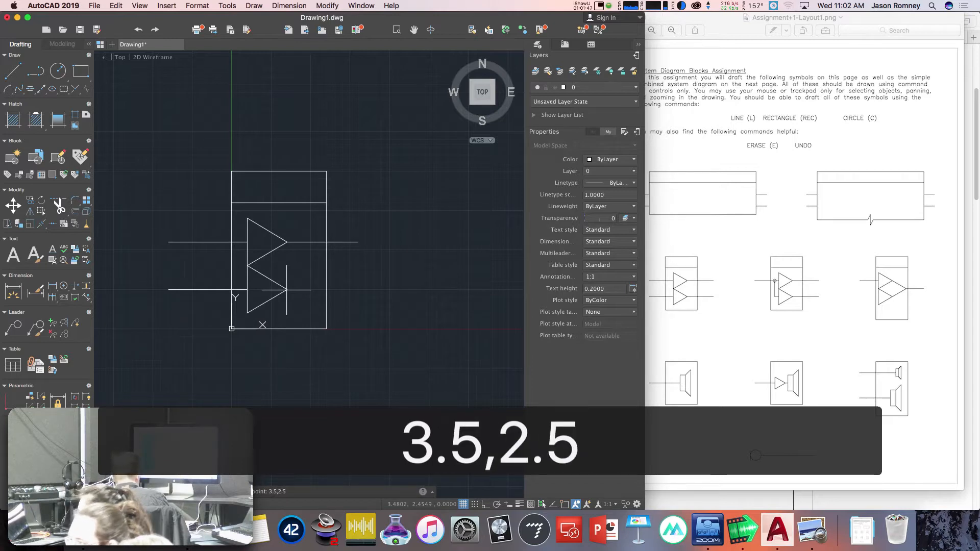
pyautogui.press('Return')
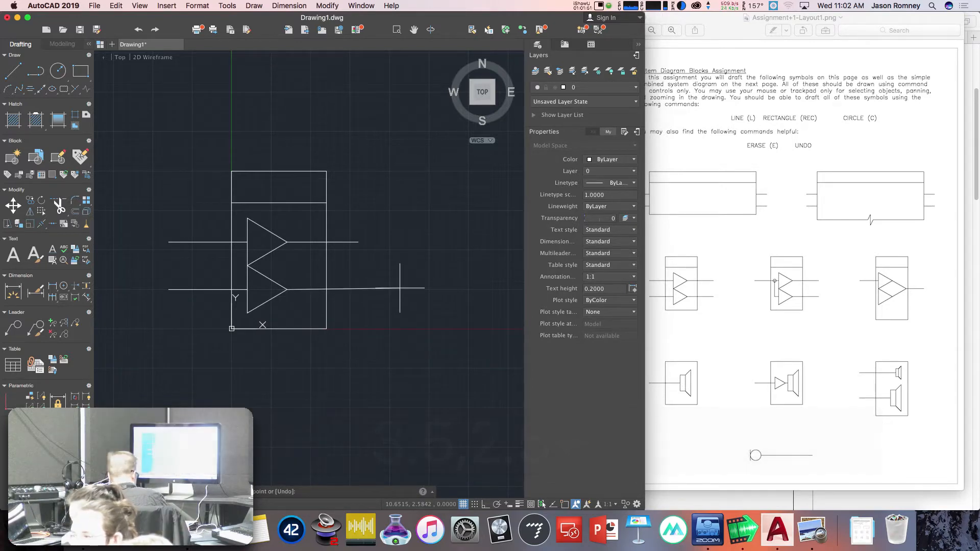
pyautogui.write('8,')
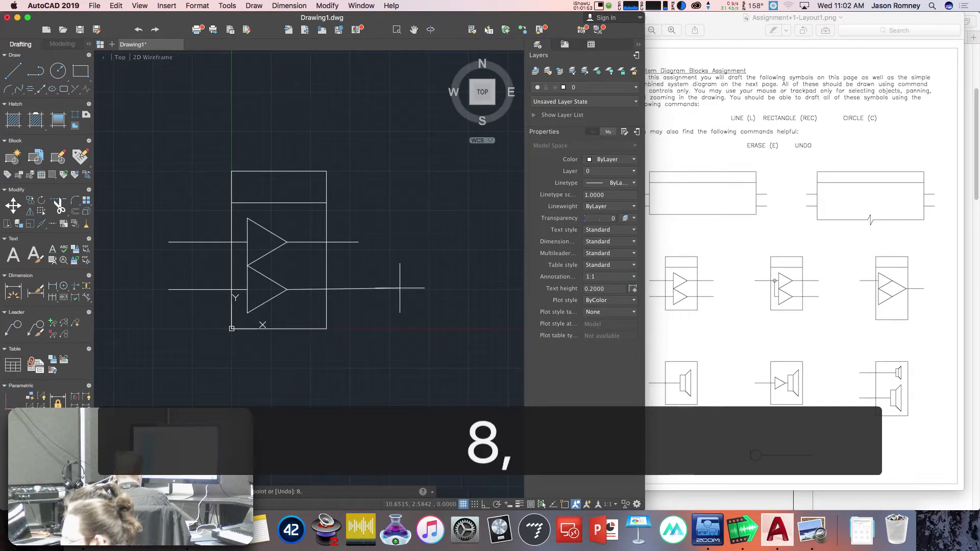
pyautogui.write('2.5')
pyautogui.press('Return')
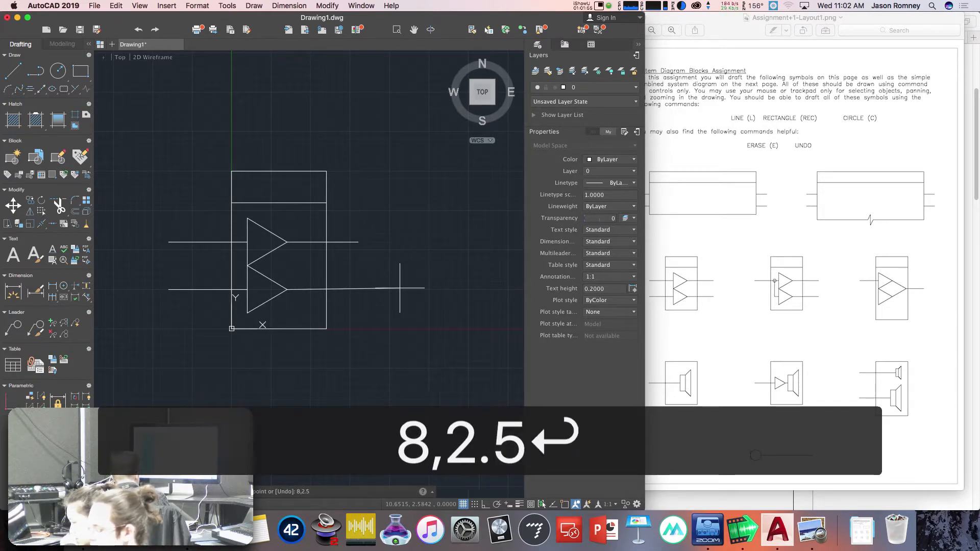
pyautogui.rightClick(382, 389)
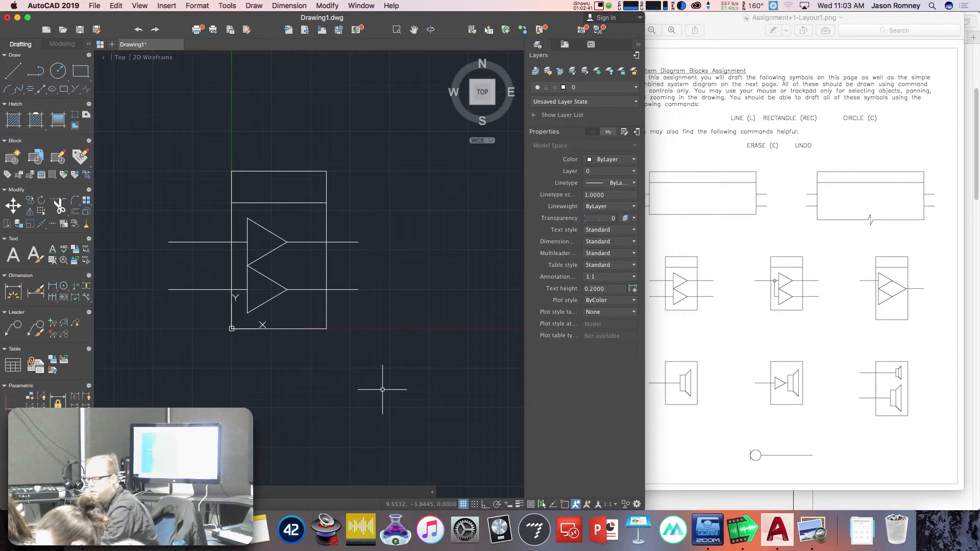
# Switch to Safari and review the System Diagram Blocks Assignment page, including its combined diagram, due date and rubric
pyautogui.press('super+Tab')
pyautogui.press('super+Tab')
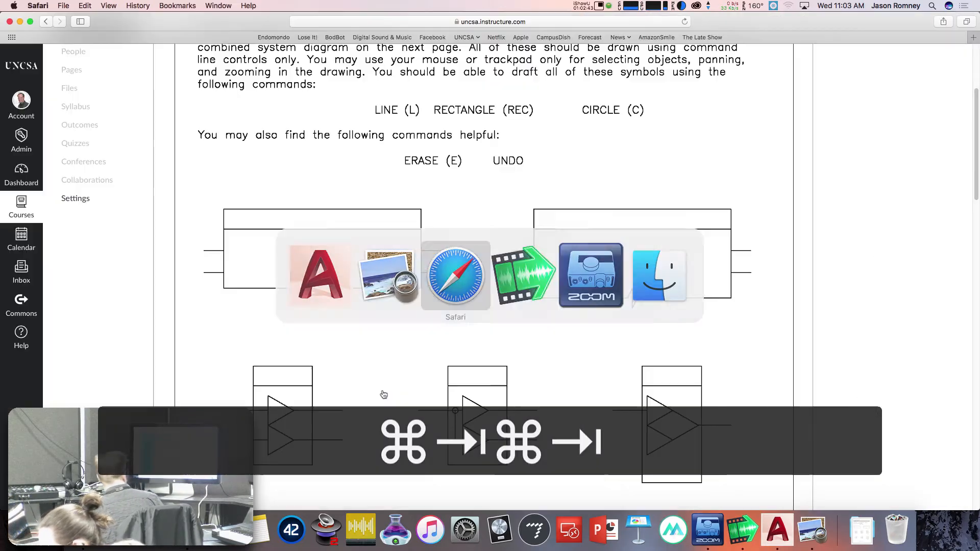
pyautogui.scroll(2, 383, 392)
pyautogui.scroll(-10, 383, 392)
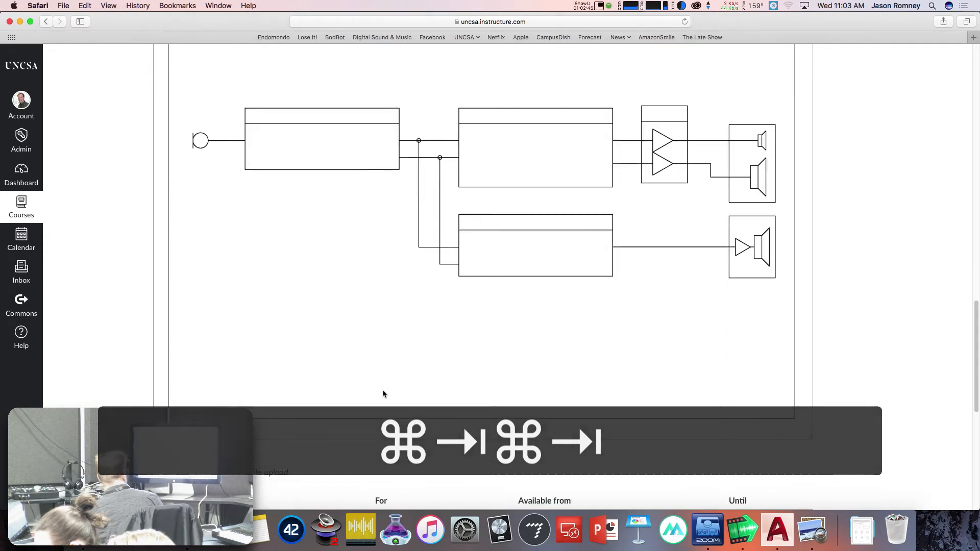
pyautogui.scroll(-5, 383, 391)
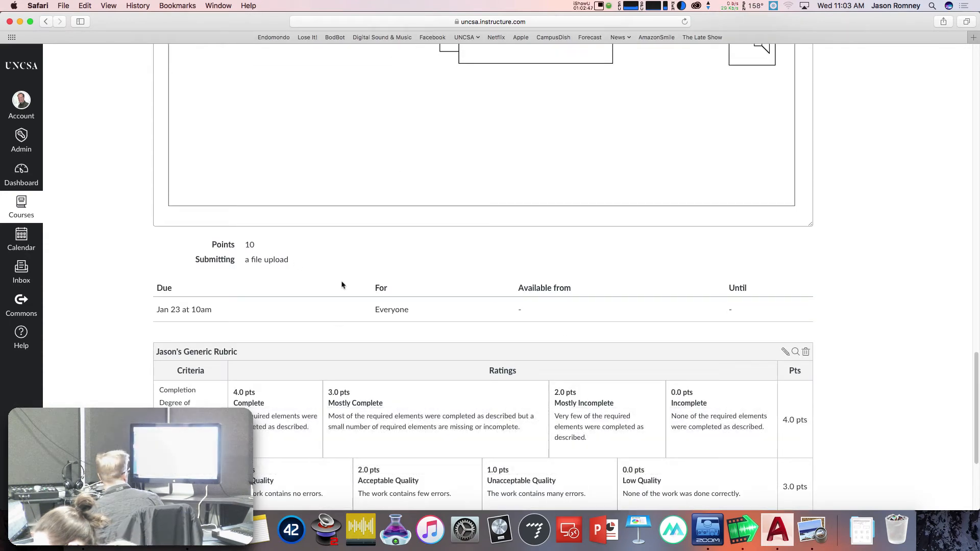
pyautogui.scroll(3, 343, 284)
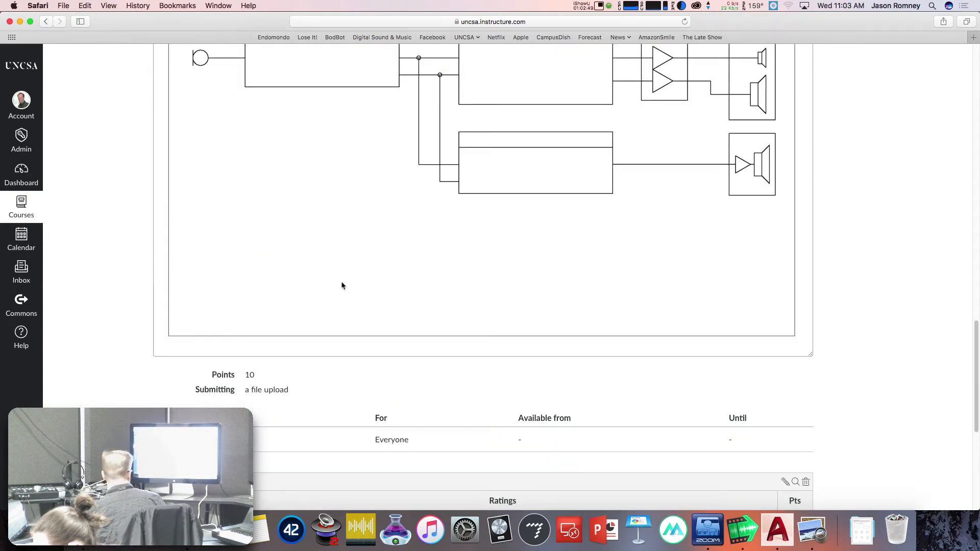
pyautogui.scroll(10, 342, 285)
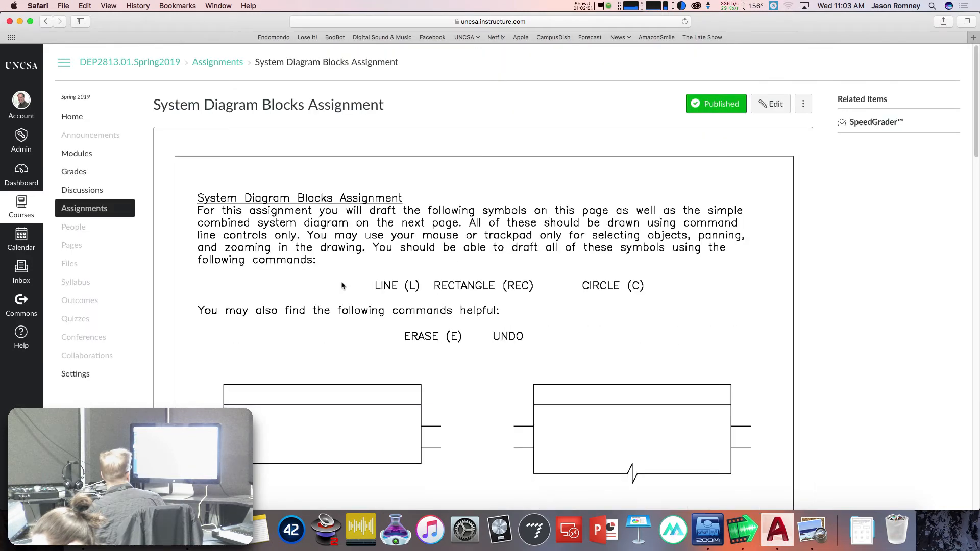
# Enter Student View from the course home page and open the System Diagram Blocks Assignment from the course modules
pyautogui.click(74, 115)
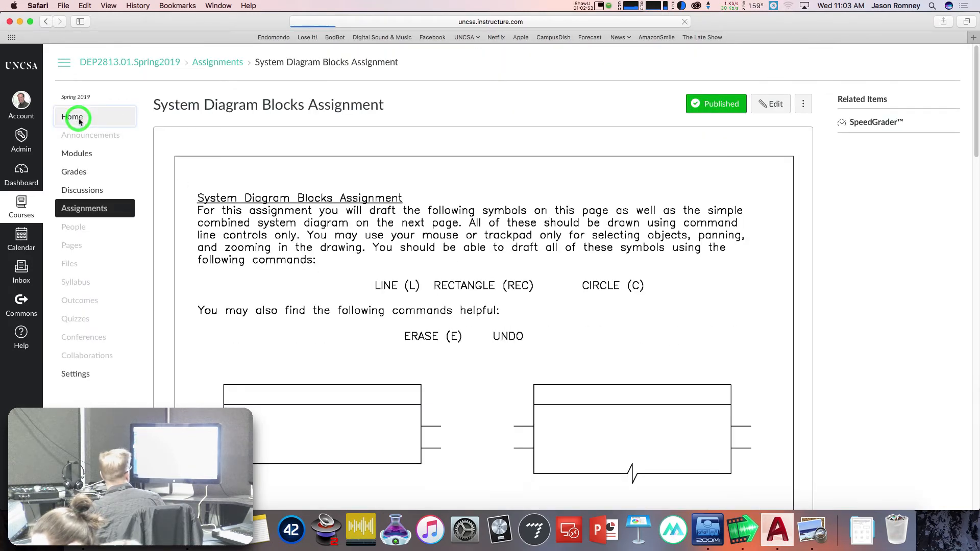
pyautogui.click(883, 236)
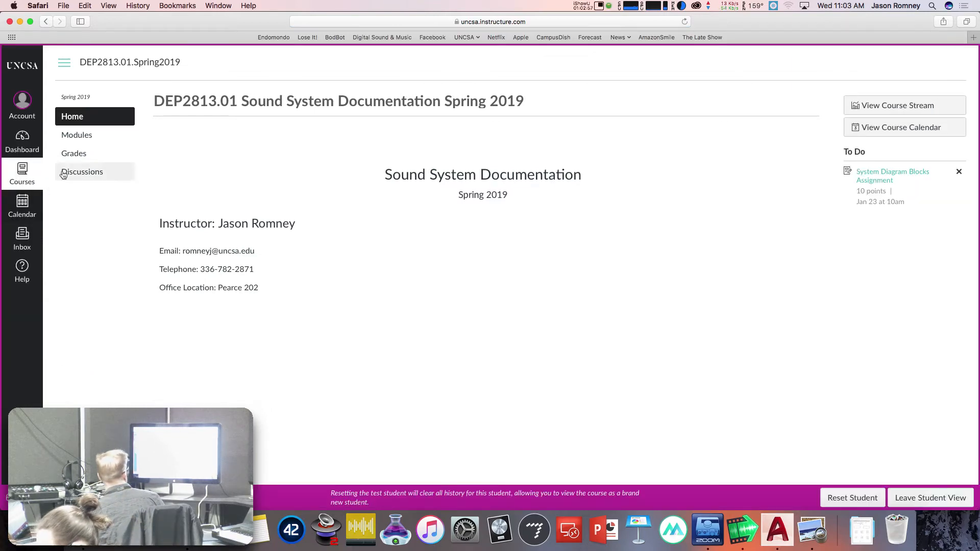
pyautogui.click(81, 135)
pyautogui.click(281, 309)
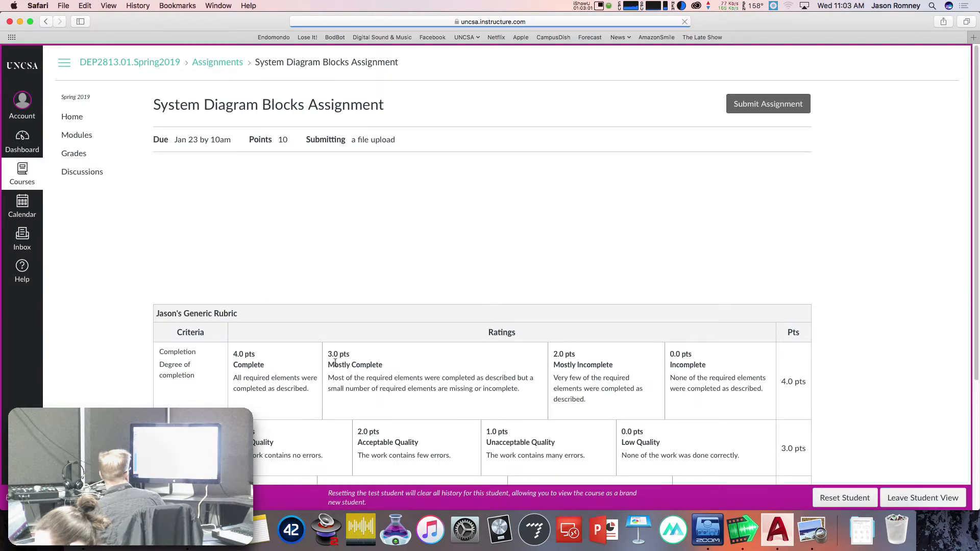
# Examine the student's assignment page down to the grading rubric and open the file upload form for submitting the assignment
pyautogui.scroll(-2, 336, 362)
pyautogui.scroll(-15, 335, 362)
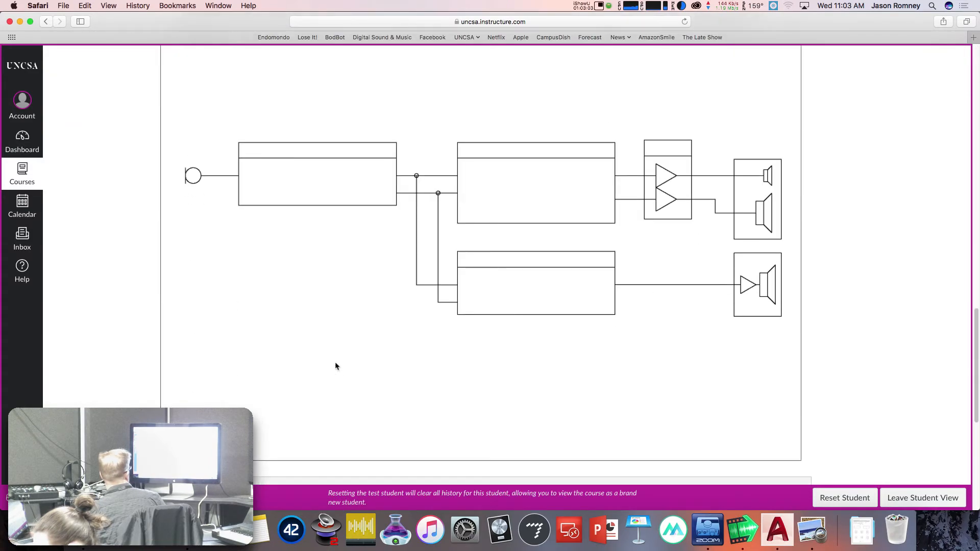
pyautogui.scroll(-5, 335, 365)
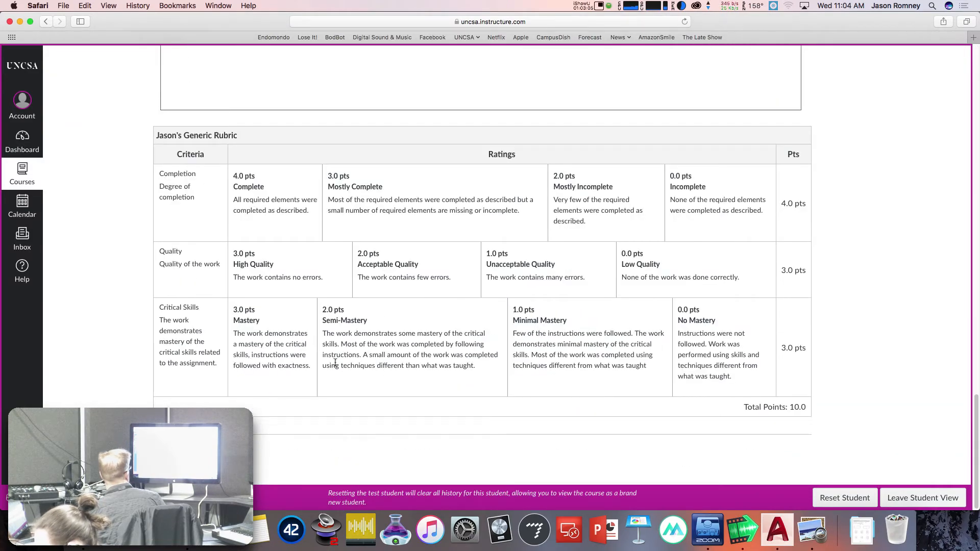
pyautogui.scroll(15, 336, 366)
pyautogui.scroll(5, 336, 367)
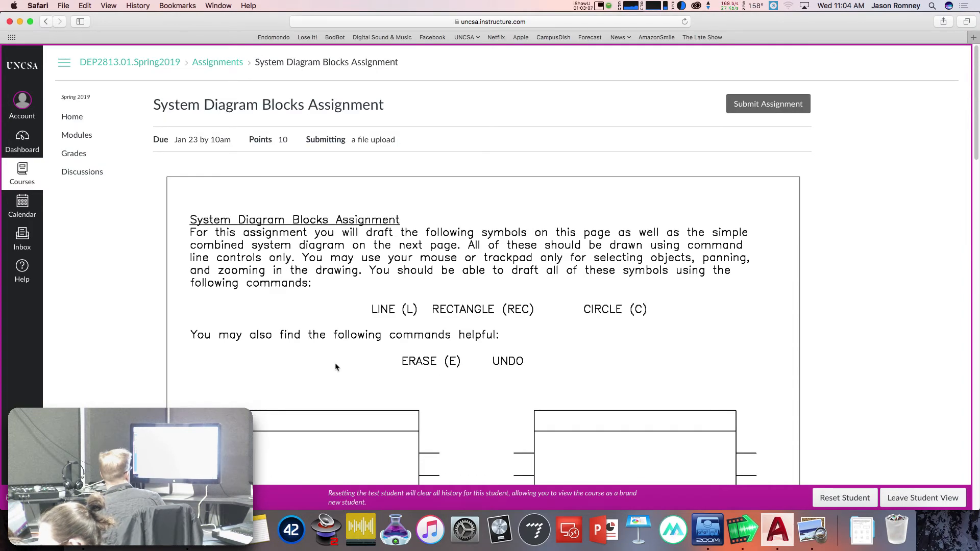
pyautogui.click(782, 104)
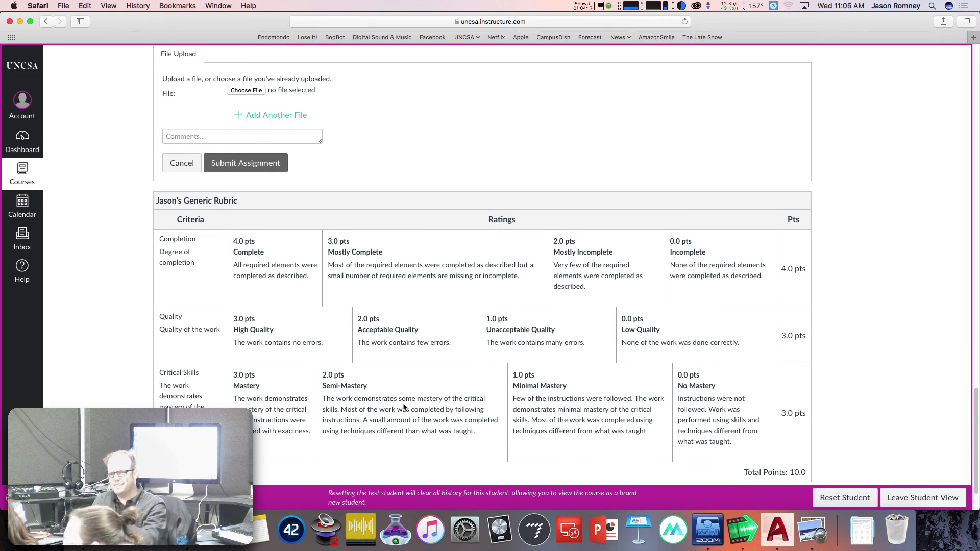
# Leave Student View without submitting a file and hide Safari to return to the AutoCAD drawing
pyautogui.click(951, 497)
pyautogui.click(550, 180)
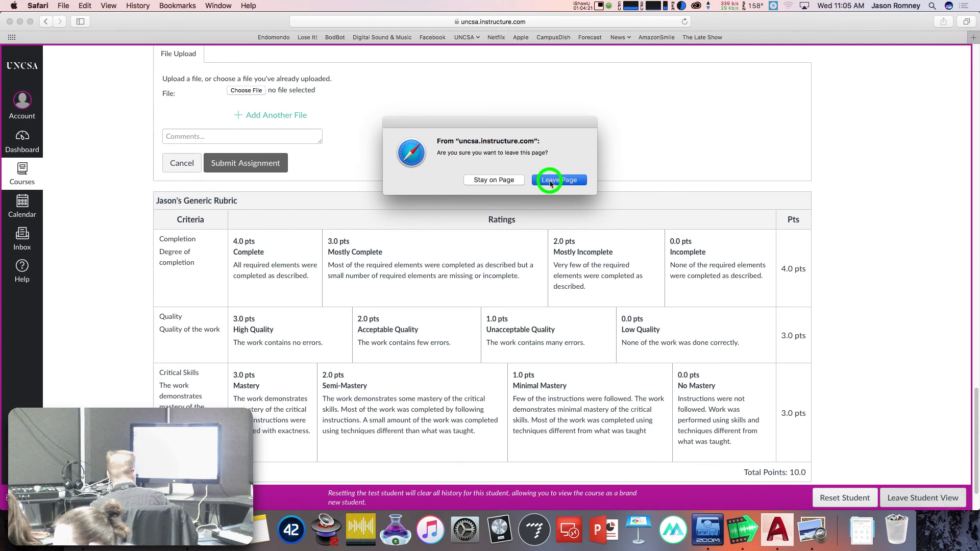
pyautogui.press('super+h')
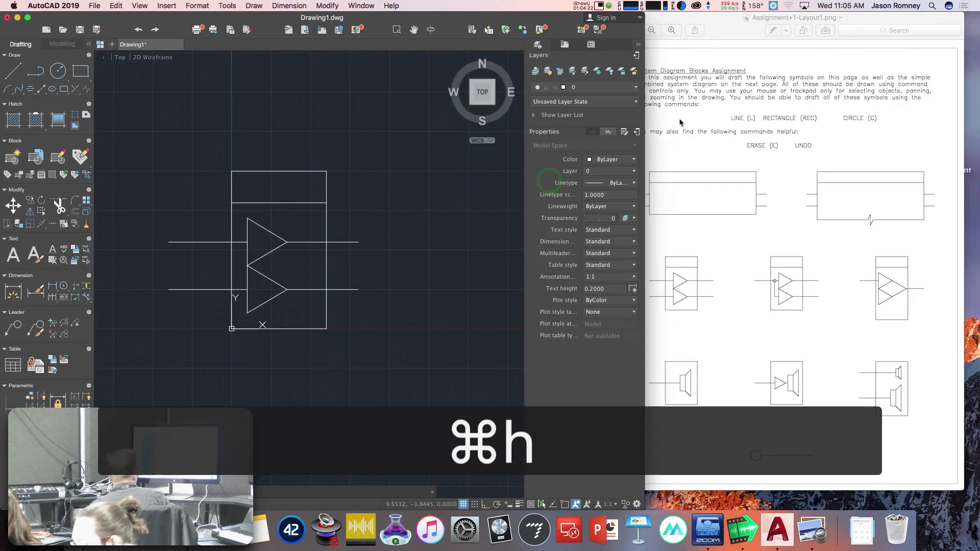
pyautogui.click(581, 6)
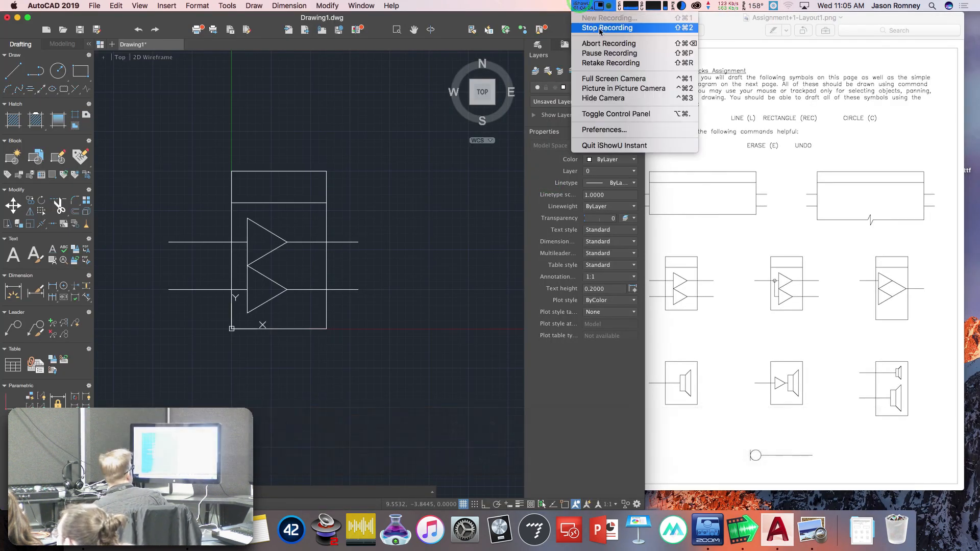